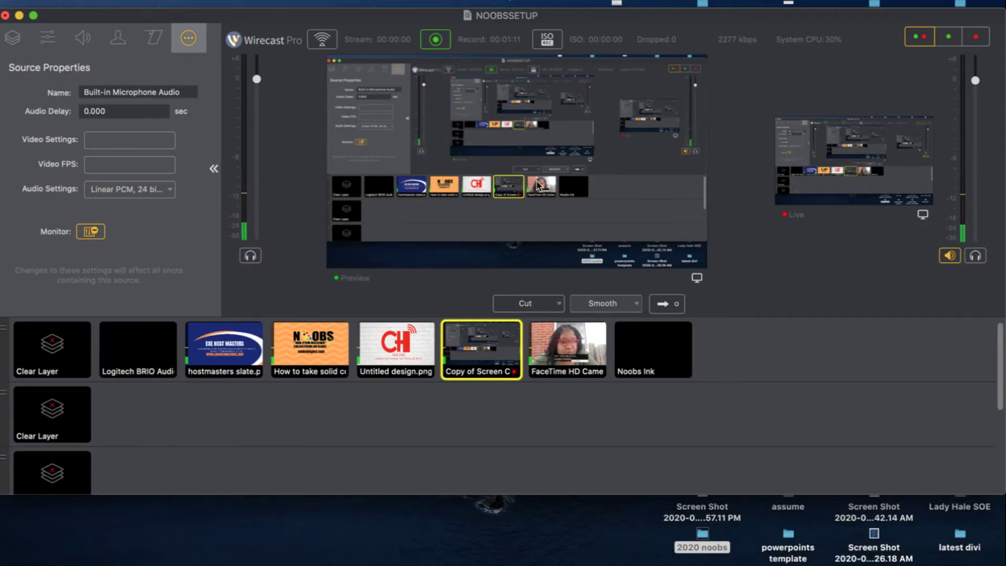
Step: Launch Audio Hijack from Spotlight and reposition its window
{"action": "key", "text": "super+space"}
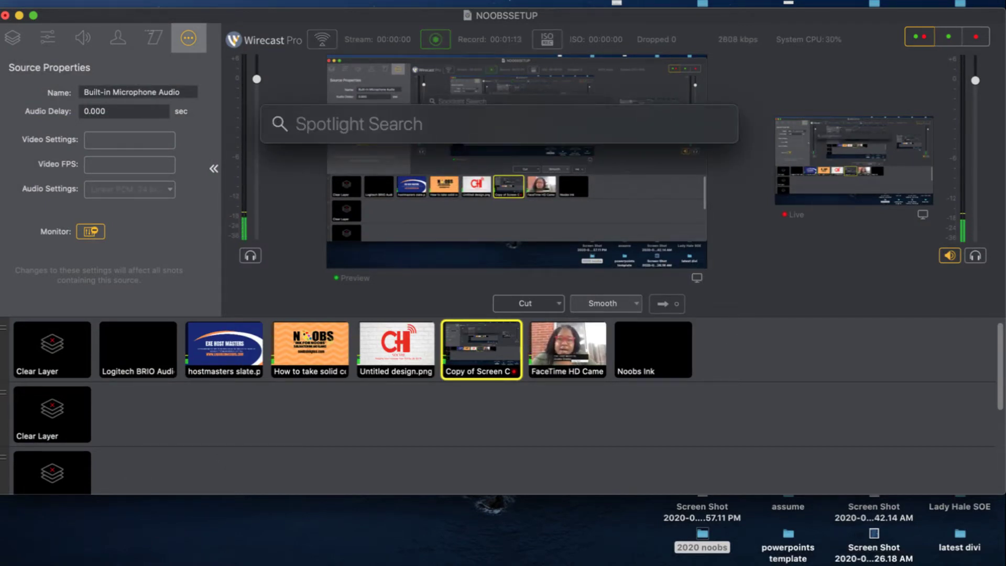
{"action": "type", "text": "AUDI"}
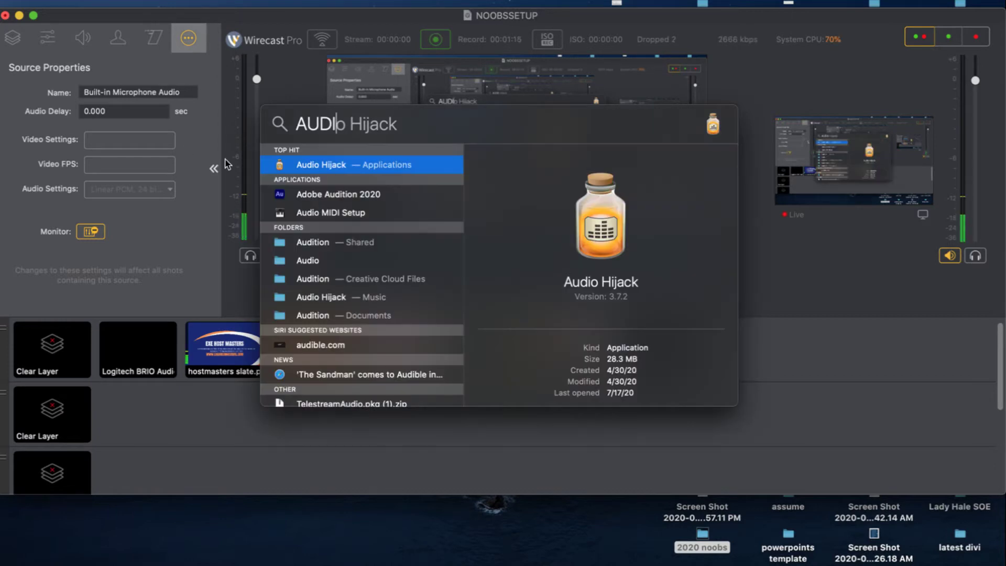
{"action": "left_click", "coordinate": [292, 163]}
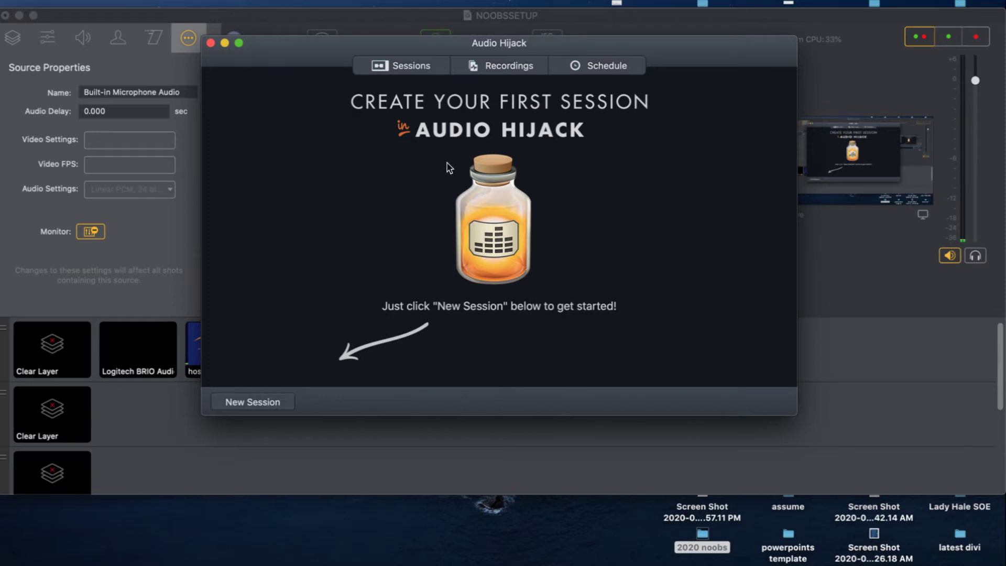
{"action": "left_click_drag", "start_coordinate": [316, 41], "coordinate": [291, 78]}
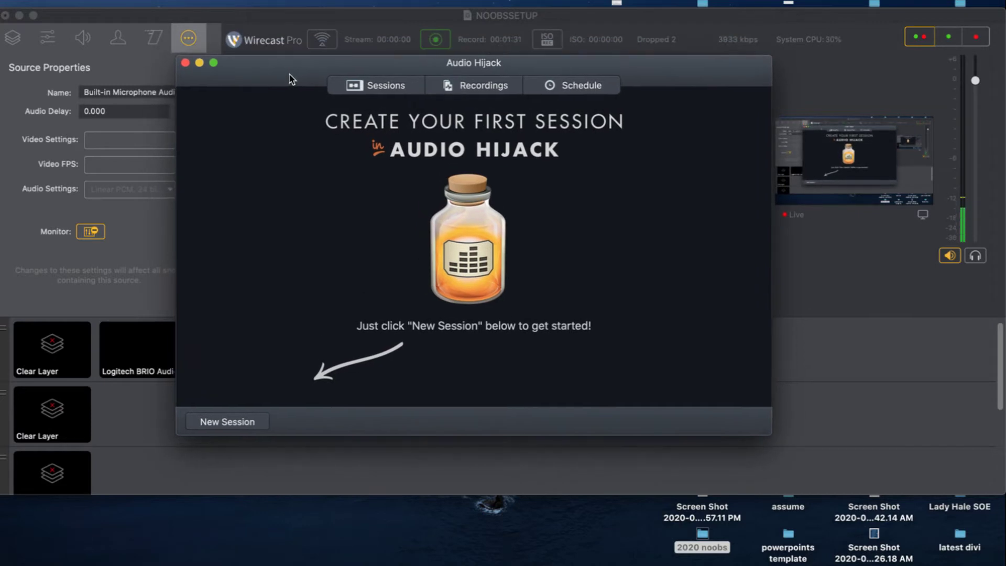
Step: Start a new session from the Internet Radio template
{"action": "left_click", "coordinate": [216, 419]}
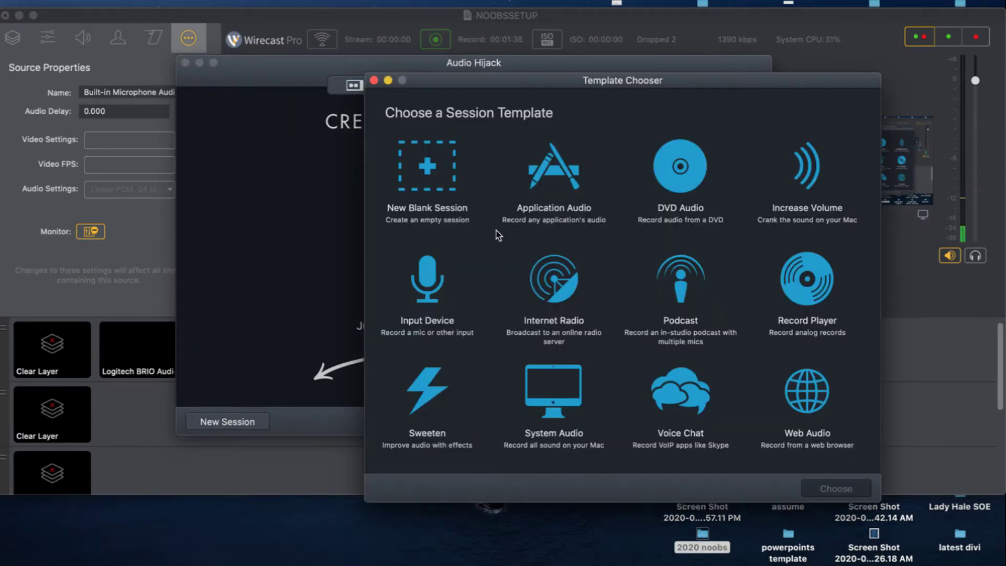
{"action": "left_click", "coordinate": [567, 298]}
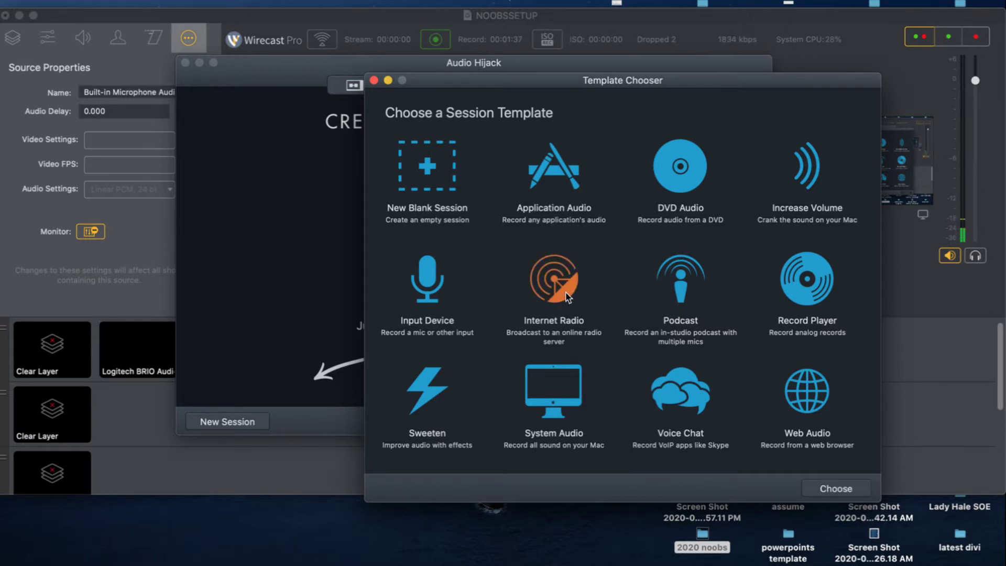
{"action": "left_click", "coordinate": [822, 490]}
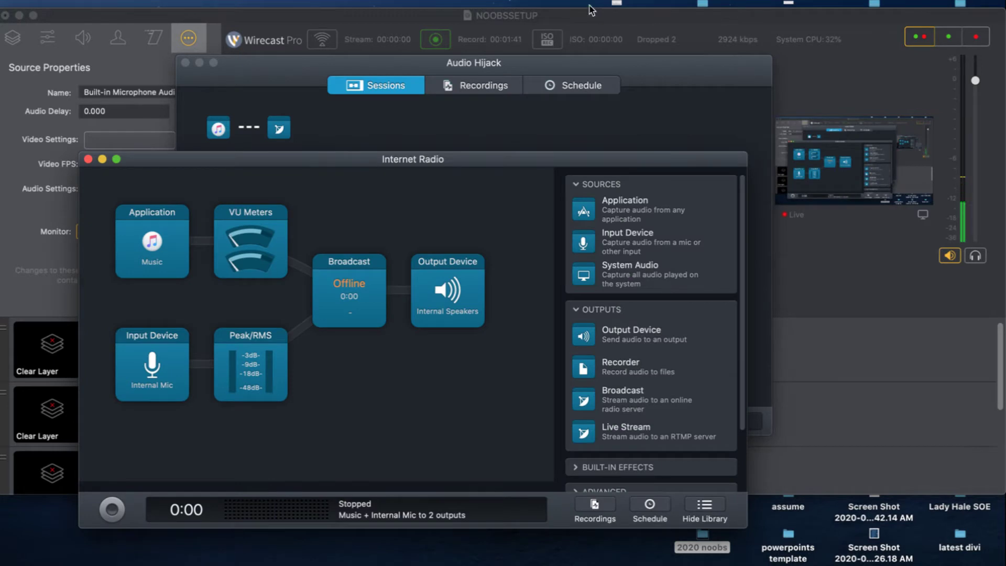
Step: Inspect the Music source, Internal Mic, Broadcast and Internal Speakers block settings
{"action": "left_click_drag", "start_coordinate": [444, 159], "coordinate": [524, 83]}
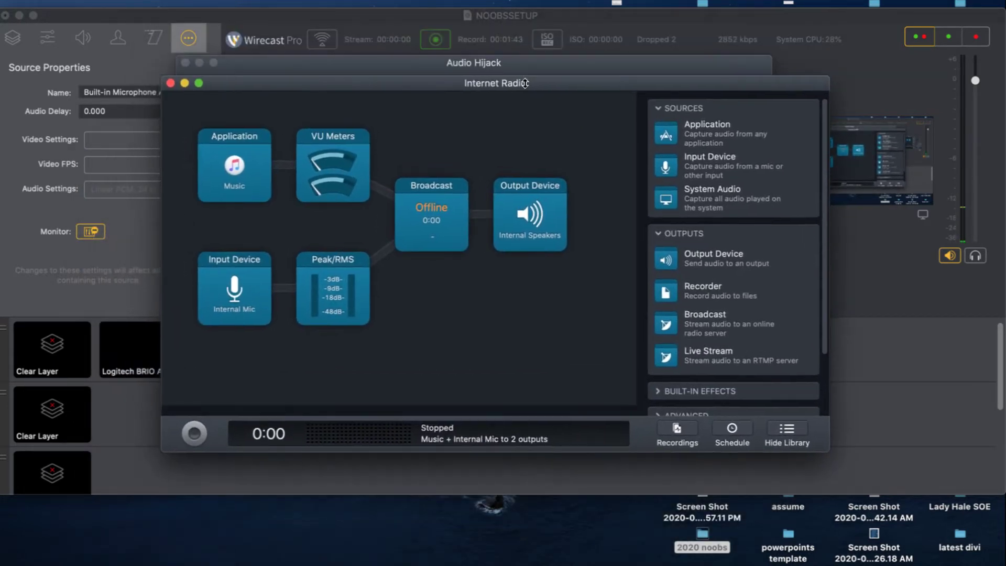
{"action": "left_click", "coordinate": [238, 140]}
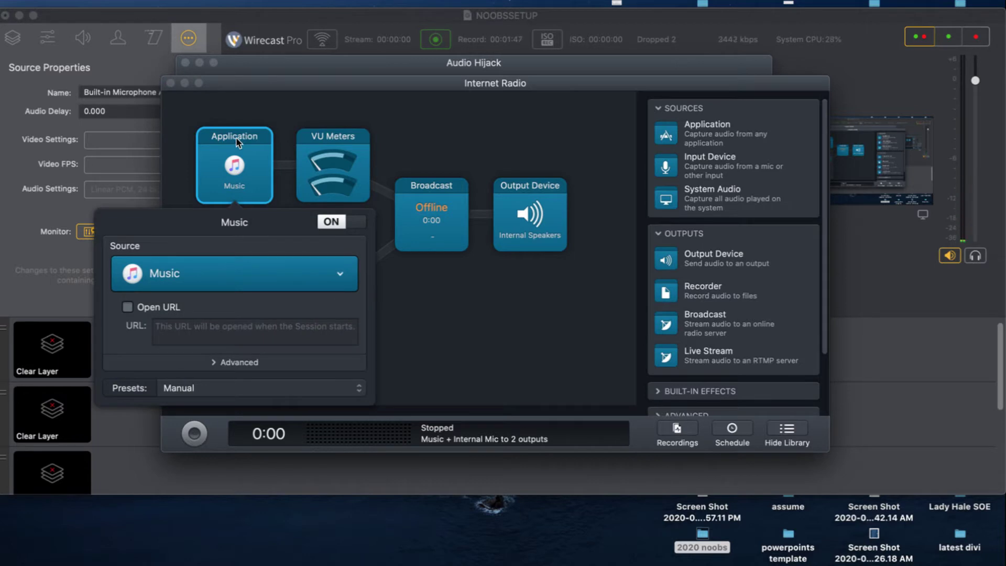
{"action": "left_click", "coordinate": [301, 101]}
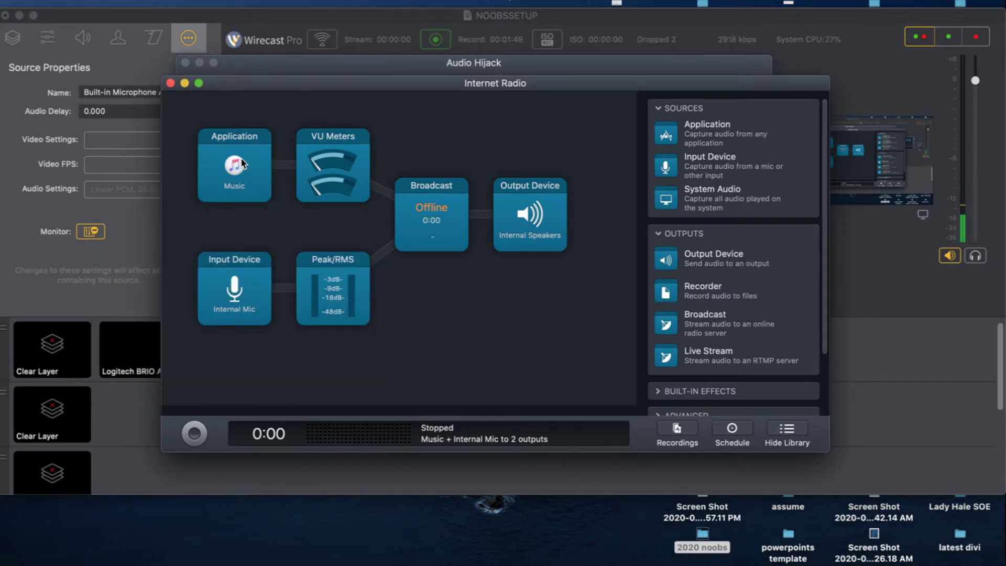
{"action": "left_click", "coordinate": [243, 294]}
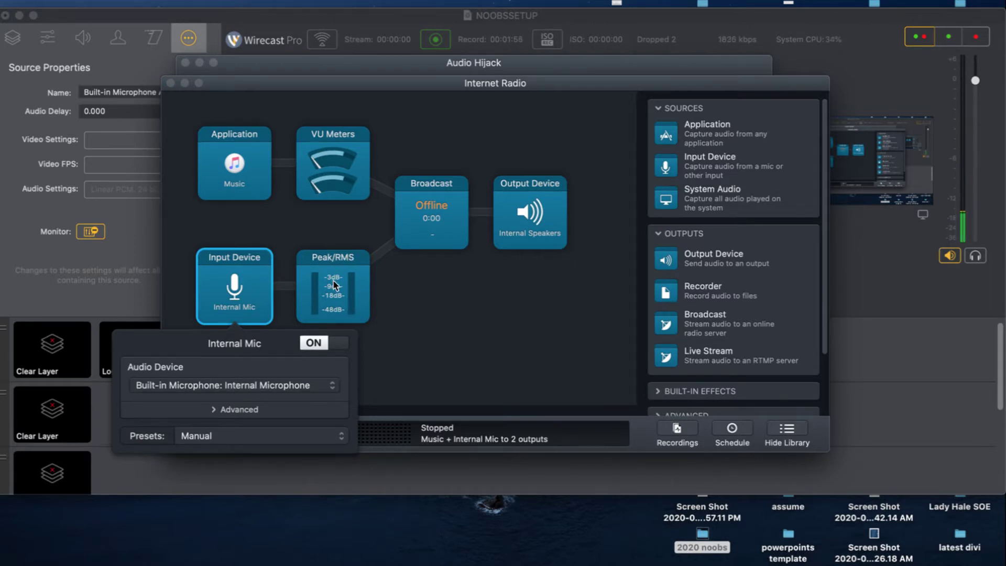
{"action": "left_click", "coordinate": [424, 197]}
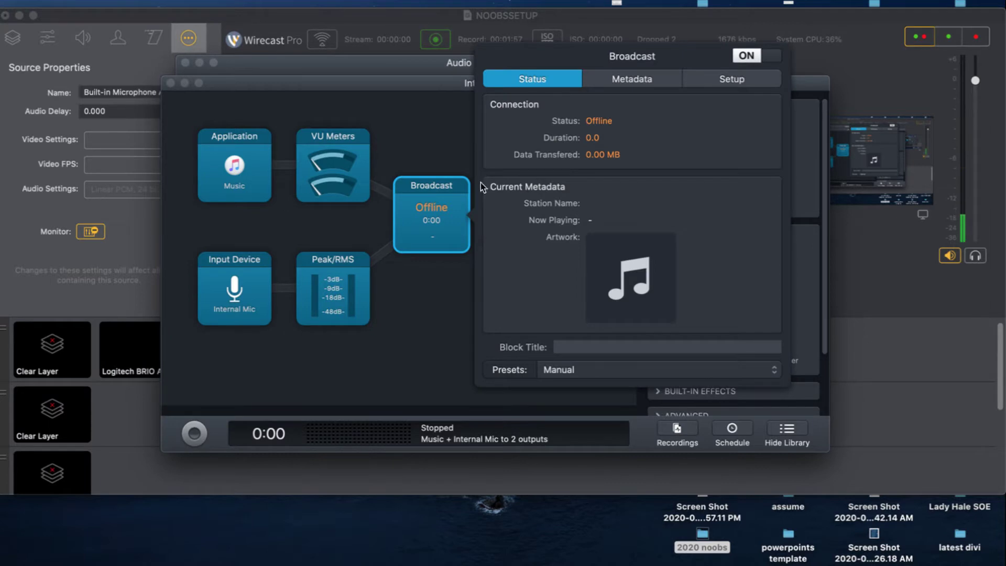
{"action": "left_click", "coordinate": [417, 157]}
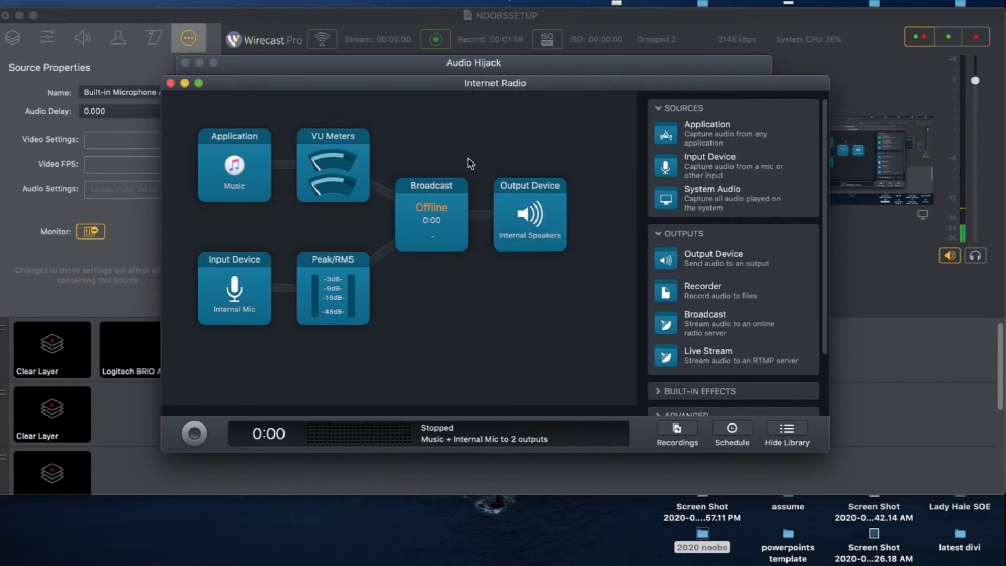
{"action": "left_click", "coordinate": [532, 189]}
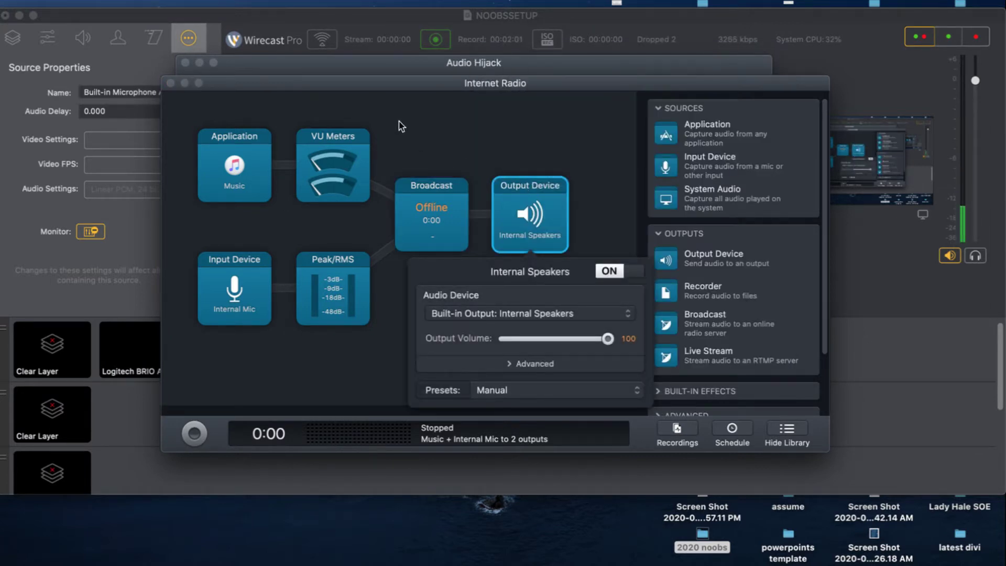
{"action": "left_click", "coordinate": [435, 123]}
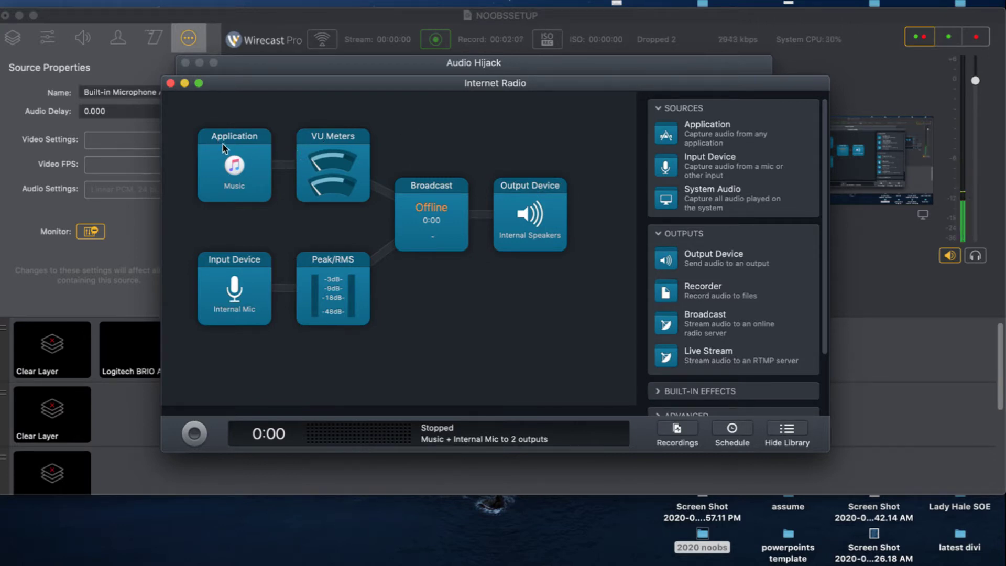
Step: Switch the Application source from Music to Spotify
{"action": "left_click", "coordinate": [252, 142]}
{"action": "left_click", "coordinate": [306, 278]}
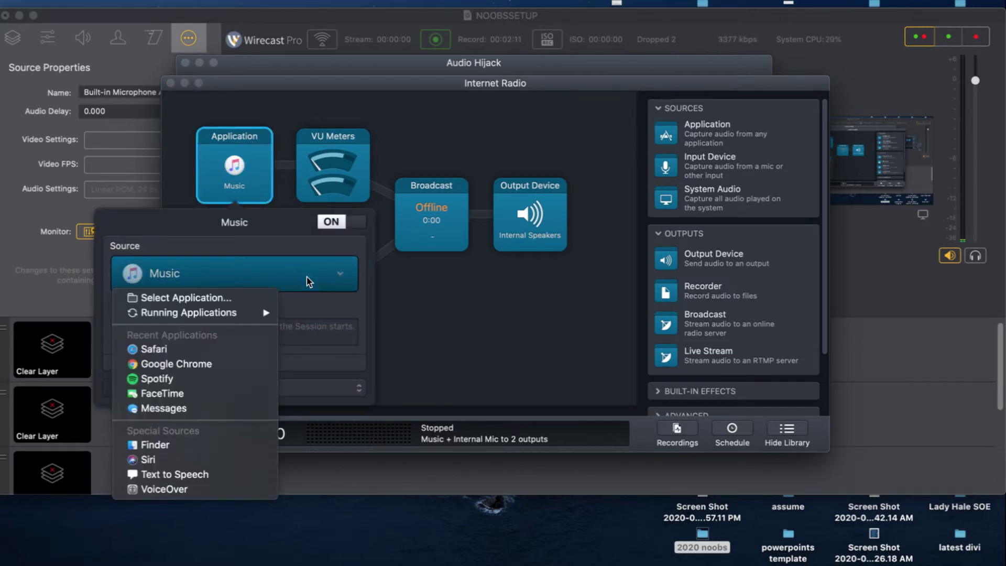
{"action": "left_click", "coordinate": [190, 373]}
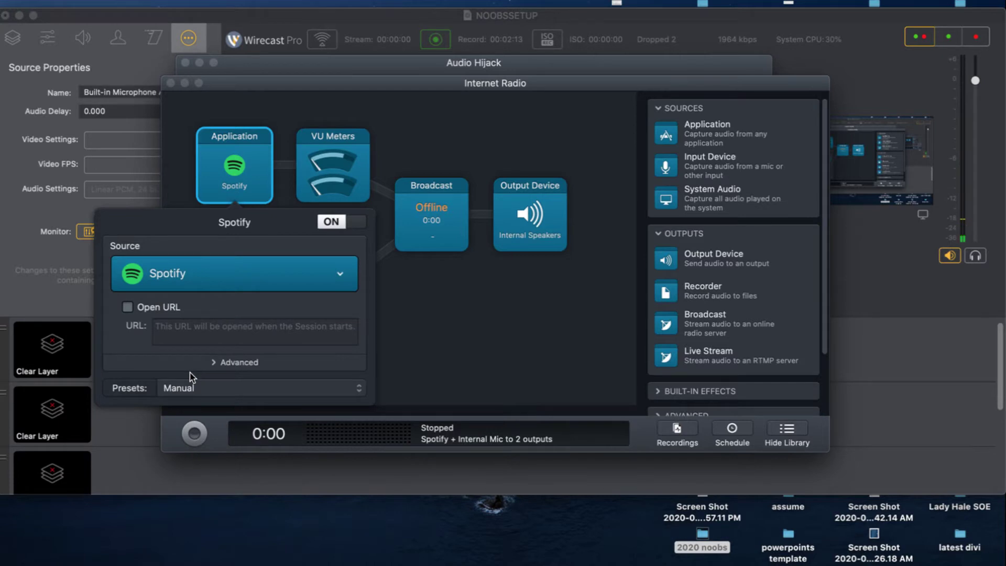
{"action": "left_click", "coordinate": [299, 111]}
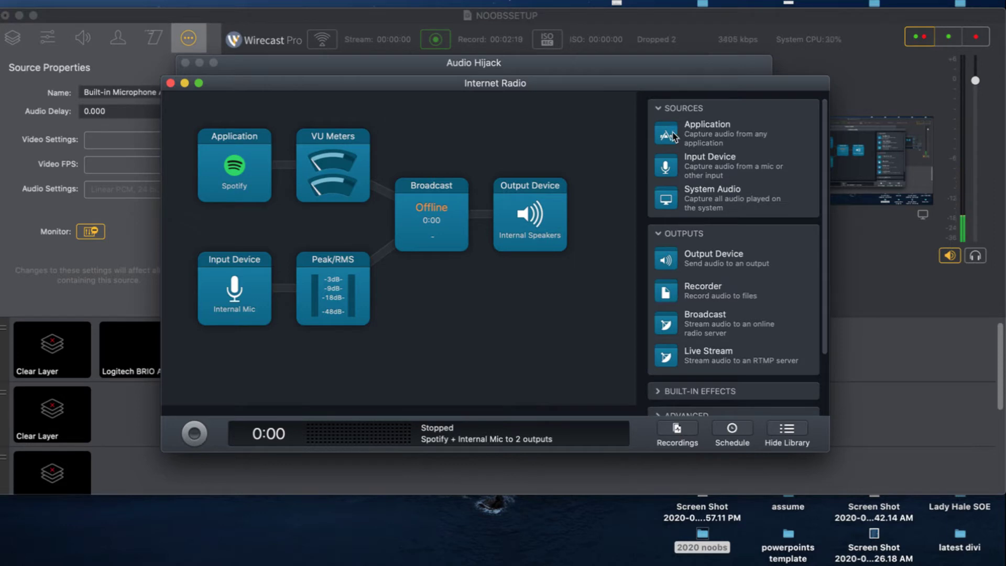
Step: Add a second Application source to the canvas and set it to capture zoom.us
{"action": "left_click_drag", "start_coordinate": [674, 138], "coordinate": [282, 220]}
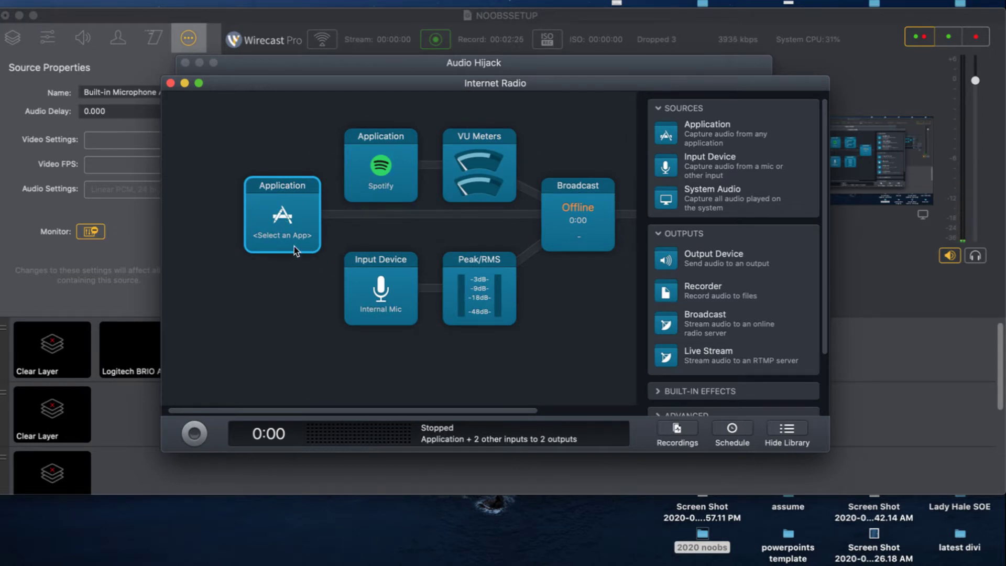
{"action": "left_click", "coordinate": [296, 230]}
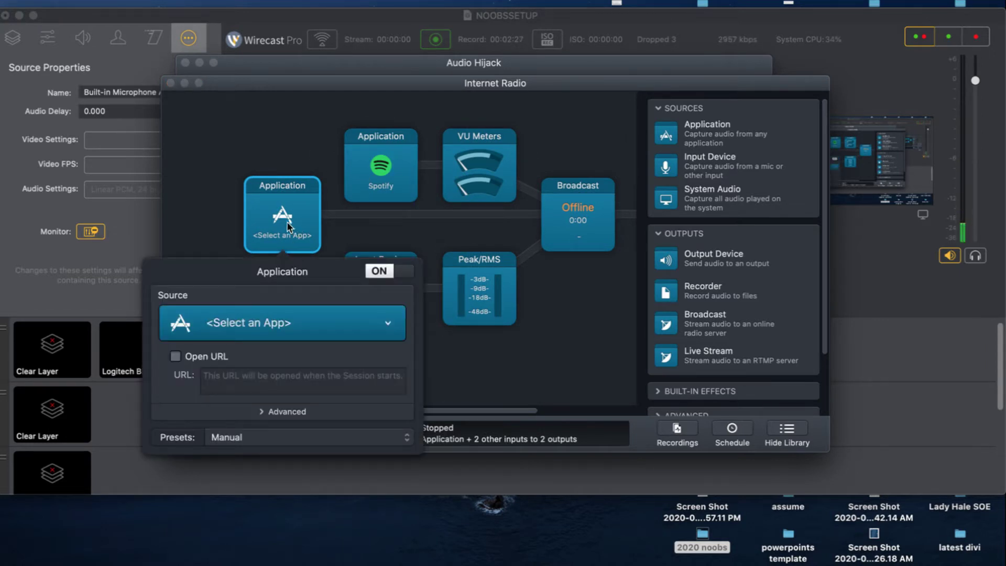
{"action": "left_click", "coordinate": [312, 312]}
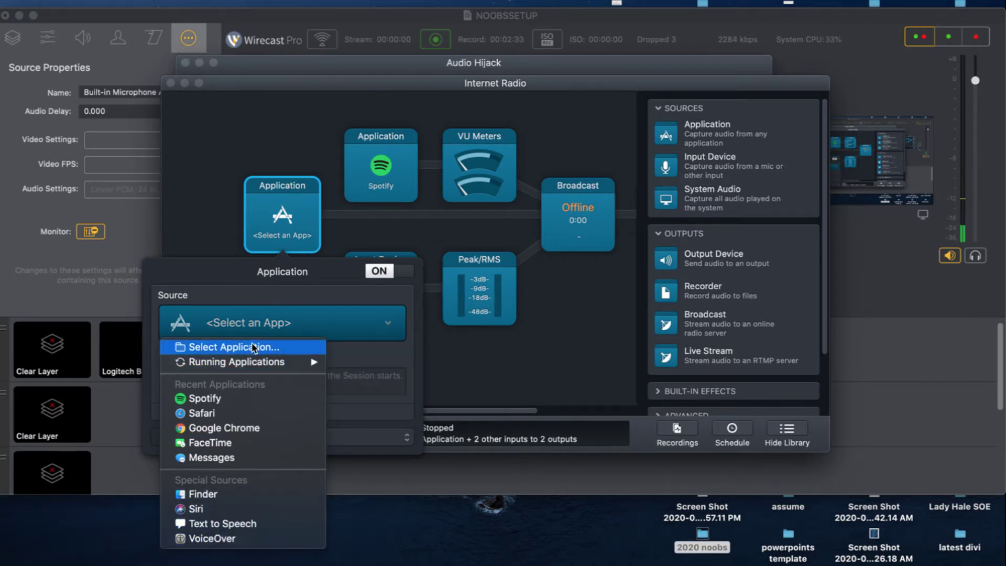
{"action": "left_click", "coordinate": [252, 345]}
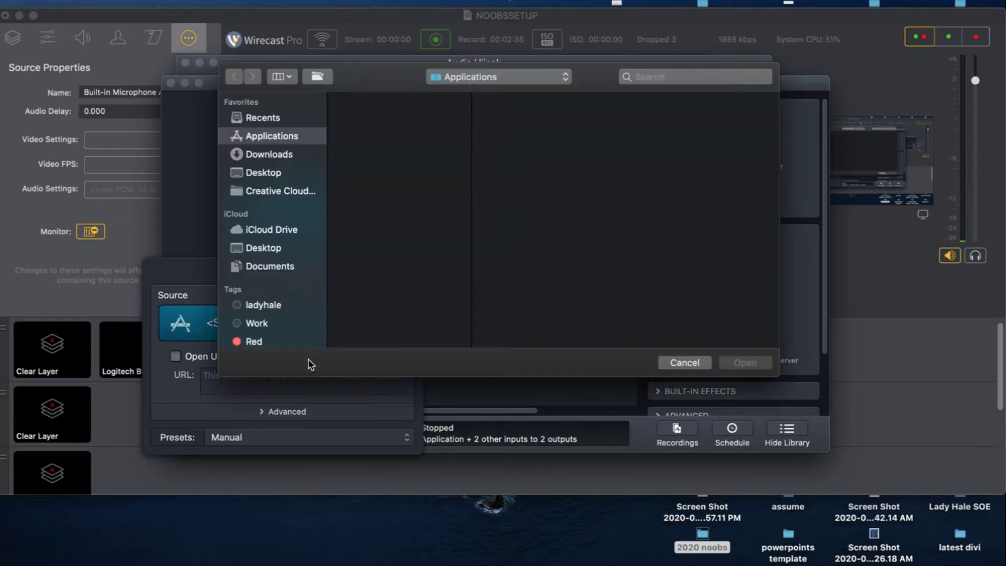
{"action": "scroll", "coordinate": [419, 194], "scroll_direction": "down", "scroll_amount": 15}
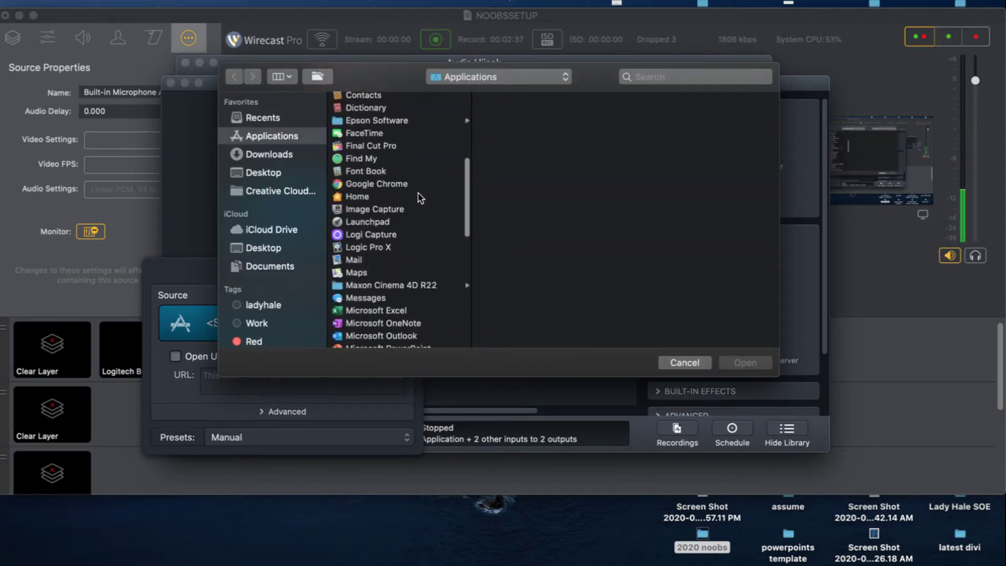
{"action": "scroll", "coordinate": [419, 198], "scroll_direction": "down", "scroll_amount": 4}
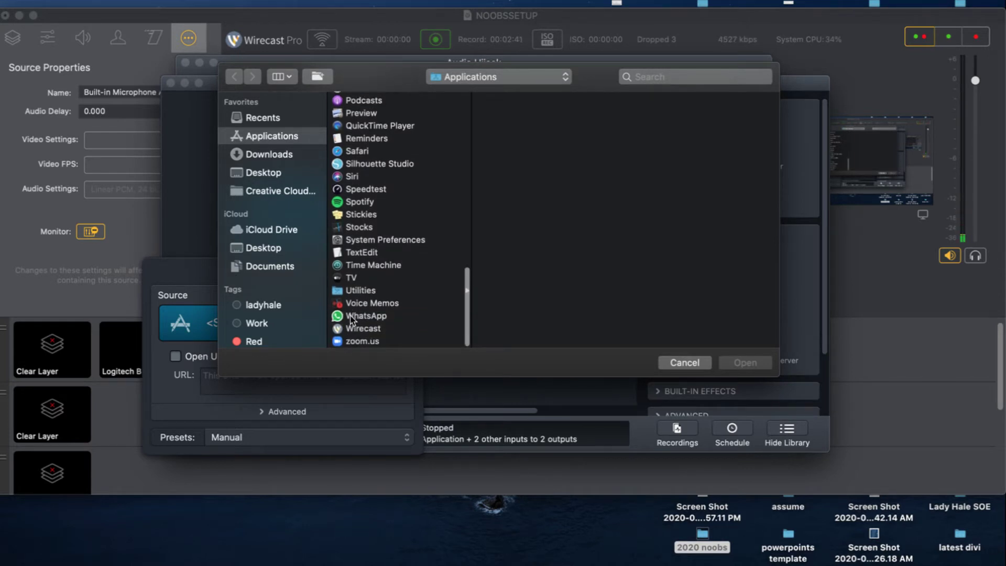
{"action": "left_click", "coordinate": [350, 340]}
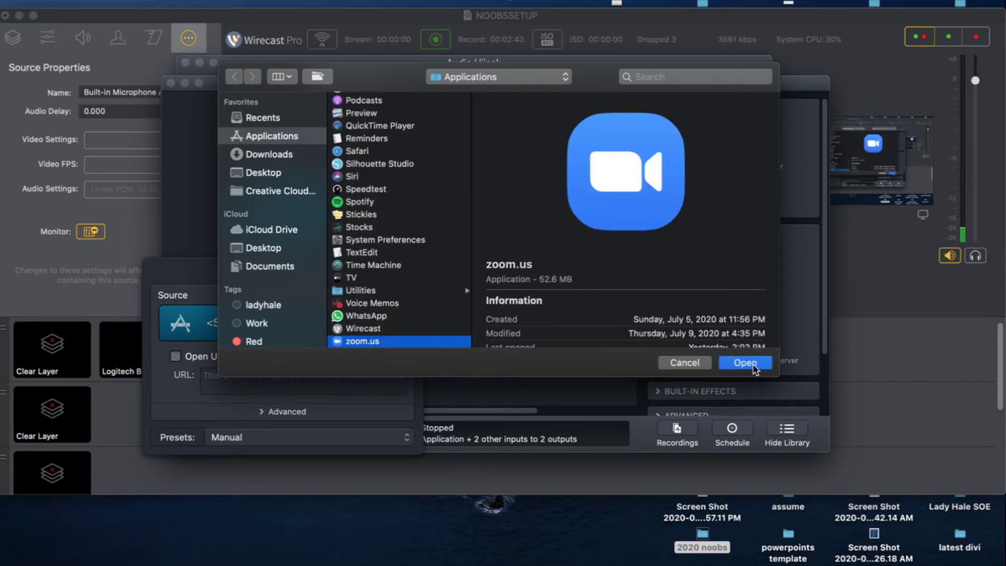
{"action": "left_click", "coordinate": [755, 365]}
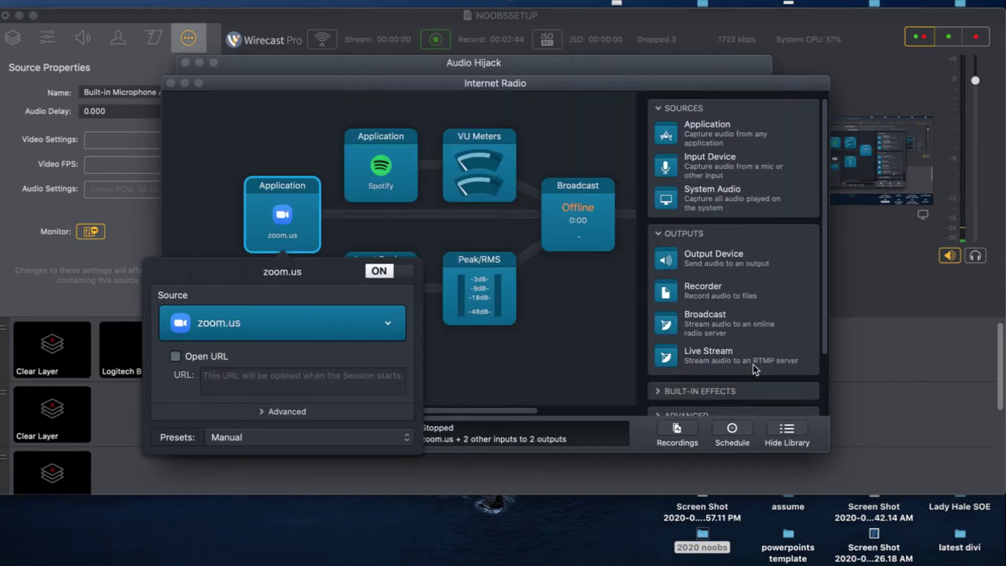
{"action": "left_click", "coordinate": [292, 144]}
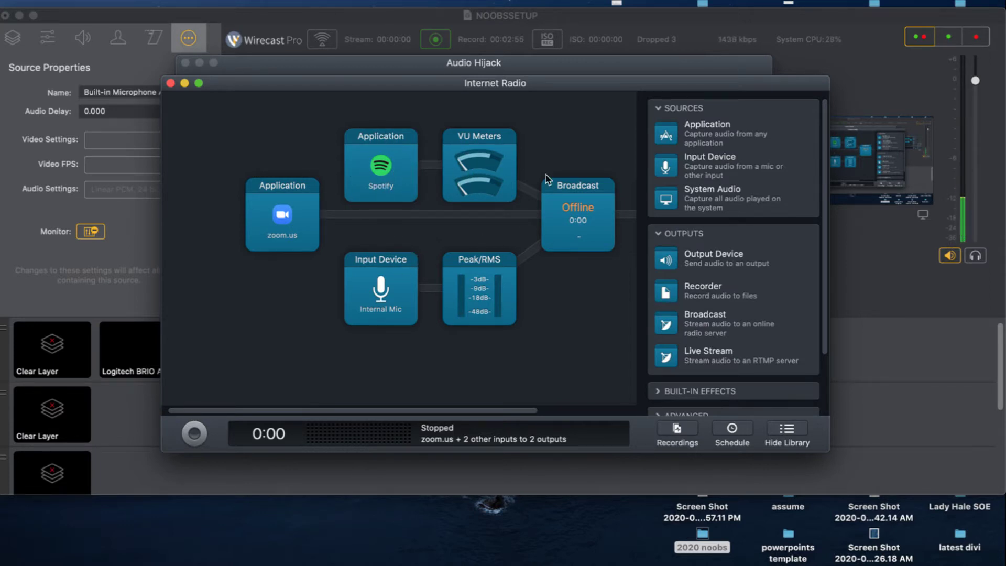
Step: Add built-in Volume effects to the Spotify chain and right after zoom.us
{"action": "scroll", "coordinate": [686, 306], "scroll_direction": "down", "scroll_amount": 3}
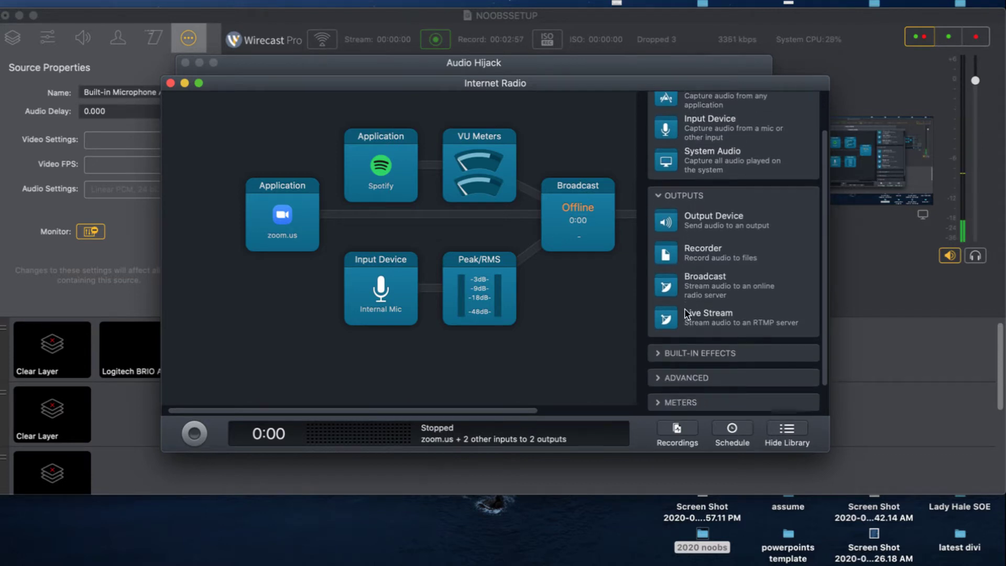
{"action": "left_click", "coordinate": [686, 315]}
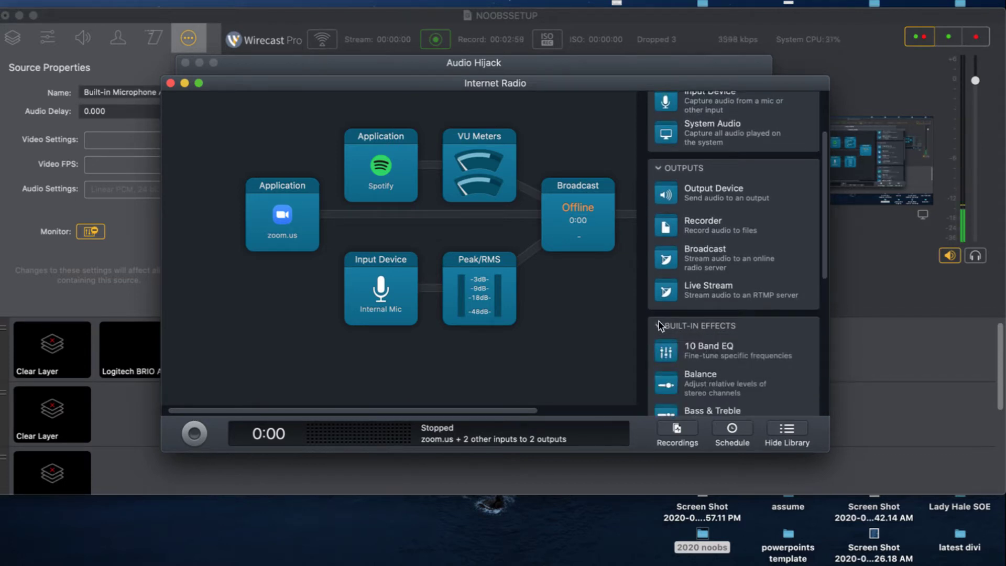
{"action": "scroll", "coordinate": [667, 343], "scroll_direction": "down", "scroll_amount": 7}
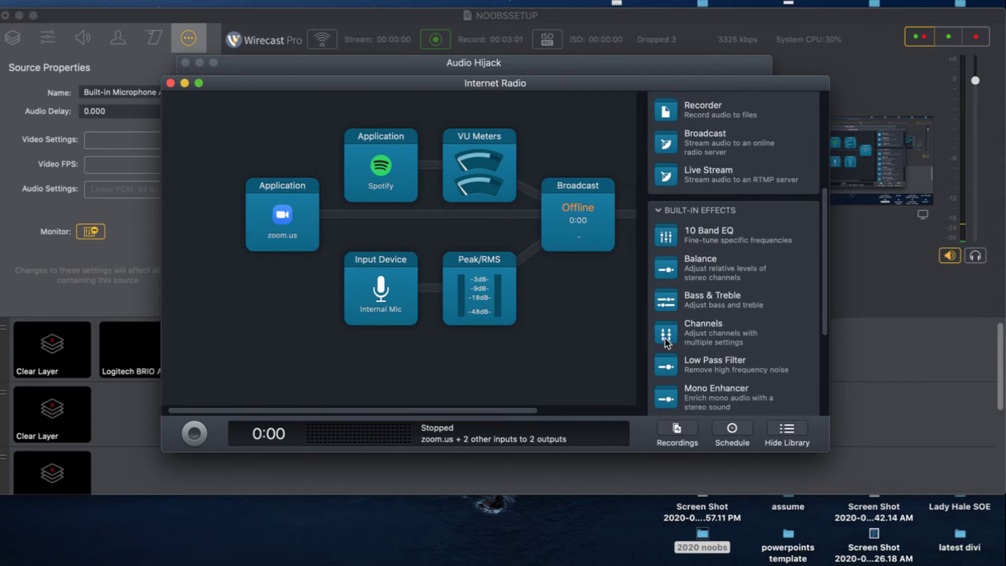
{"action": "scroll", "coordinate": [667, 343], "scroll_direction": "down", "scroll_amount": 2}
{"action": "left_click_drag", "start_coordinate": [673, 348], "coordinate": [484, 169]}
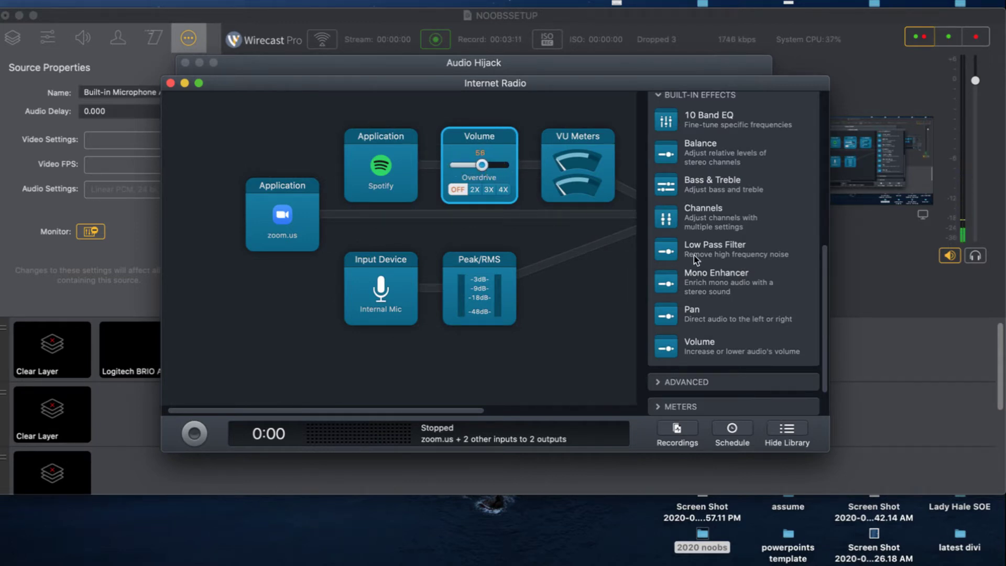
{"action": "left_click_drag", "start_coordinate": [666, 347], "coordinate": [454, 234]}
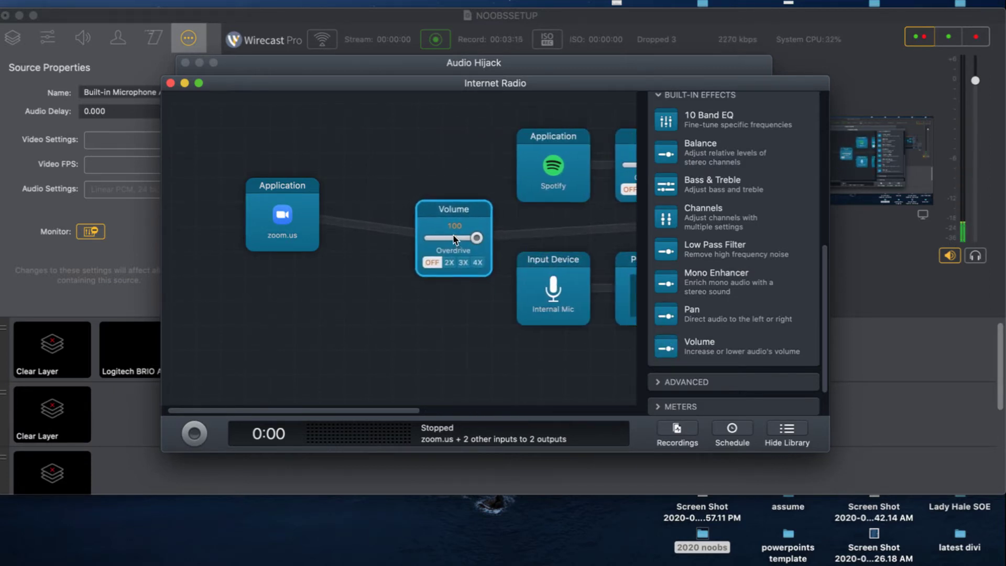
{"action": "scroll", "coordinate": [462, 239], "scroll_direction": "right", "scroll_amount": 3}
{"action": "scroll", "coordinate": [469, 241], "scroll_direction": "right", "scroll_amount": 1}
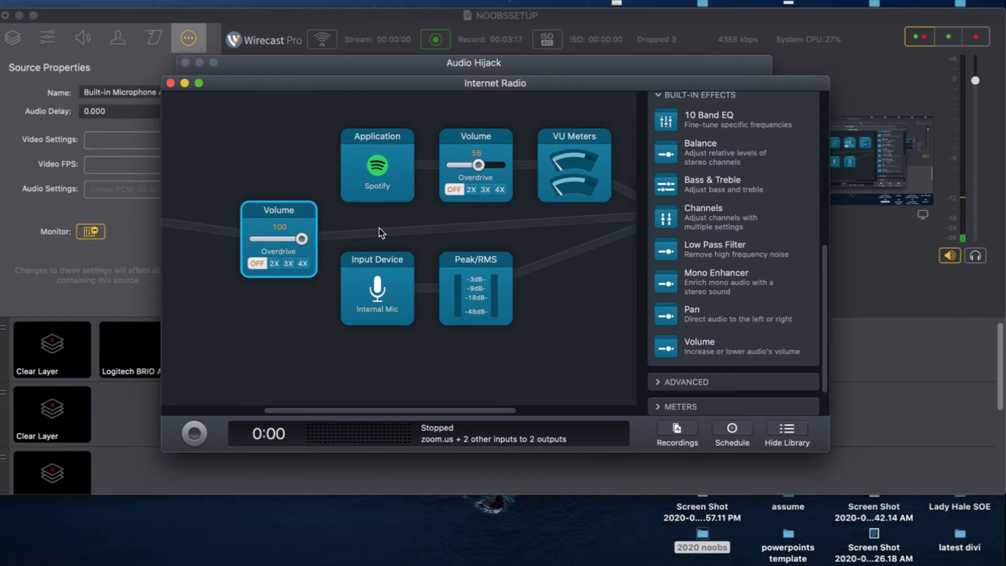
{"action": "left_click_drag", "start_coordinate": [281, 211], "coordinate": [375, 213]}
Step: Add a Volume effect after Internal Mic and set the zoom.us Volume to 78
{"action": "scroll", "coordinate": [476, 196], "scroll_direction": "right", "scroll_amount": 8}
{"action": "scroll", "coordinate": [476, 197], "scroll_direction": "left", "scroll_amount": 5}
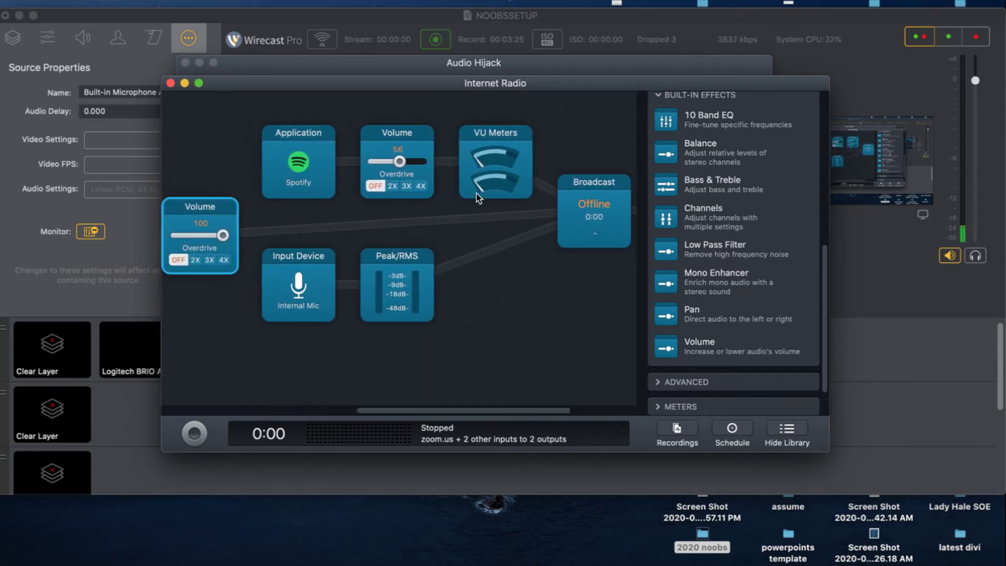
{"action": "left_click_drag", "start_coordinate": [681, 349], "coordinate": [511, 295]}
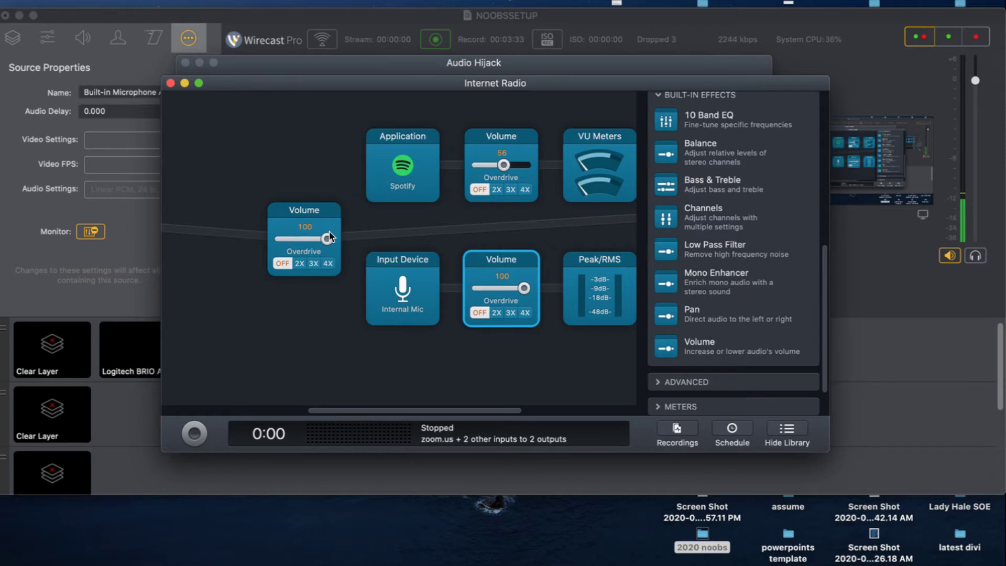
{"action": "left_click_drag", "start_coordinate": [296, 237], "coordinate": [323, 235]}
{"action": "scroll", "coordinate": [456, 259], "scroll_direction": "right", "scroll_amount": 3}
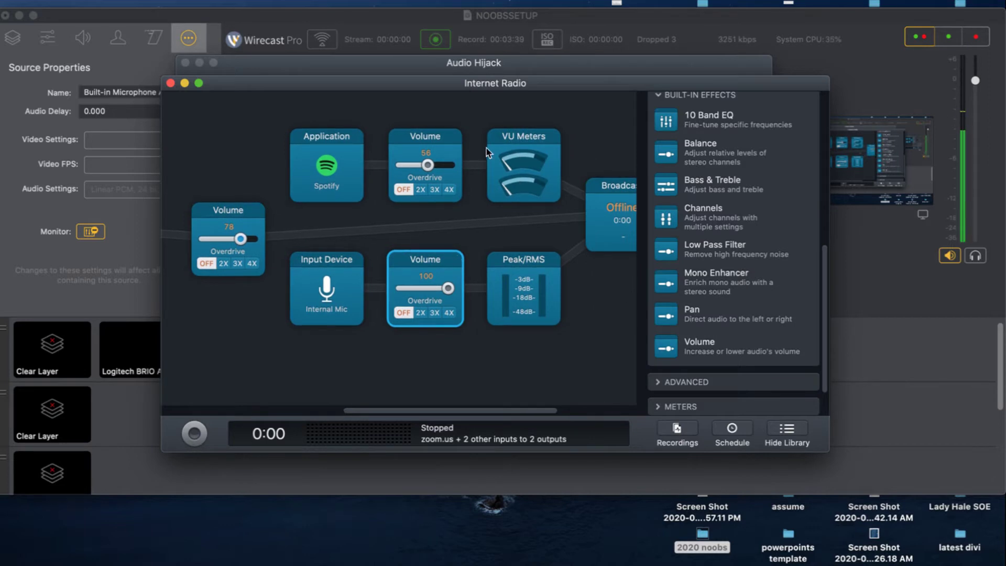
{"action": "scroll", "coordinate": [703, 234], "scroll_direction": "up", "scroll_amount": 5}
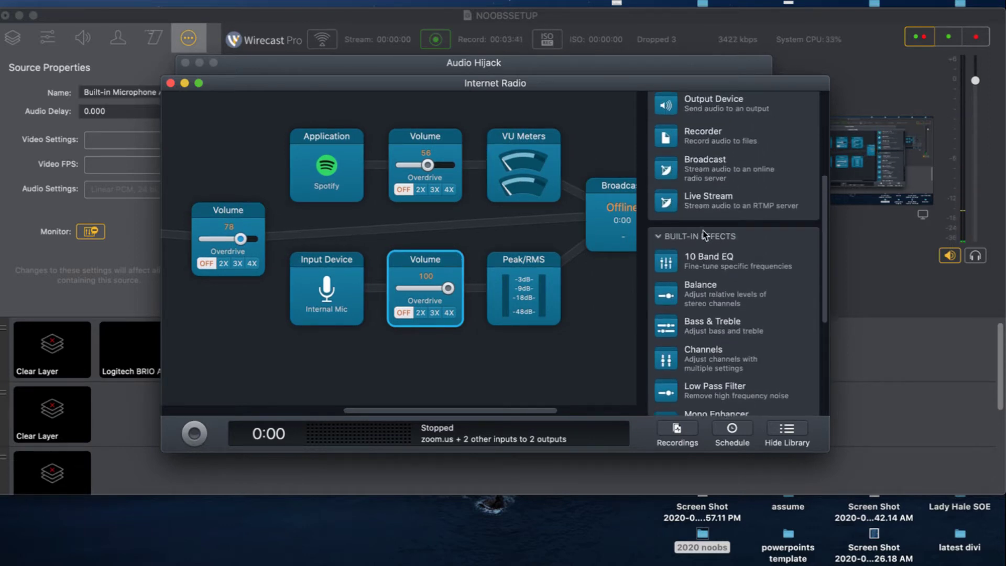
{"action": "scroll", "coordinate": [704, 234], "scroll_direction": "down", "scroll_amount": 6}
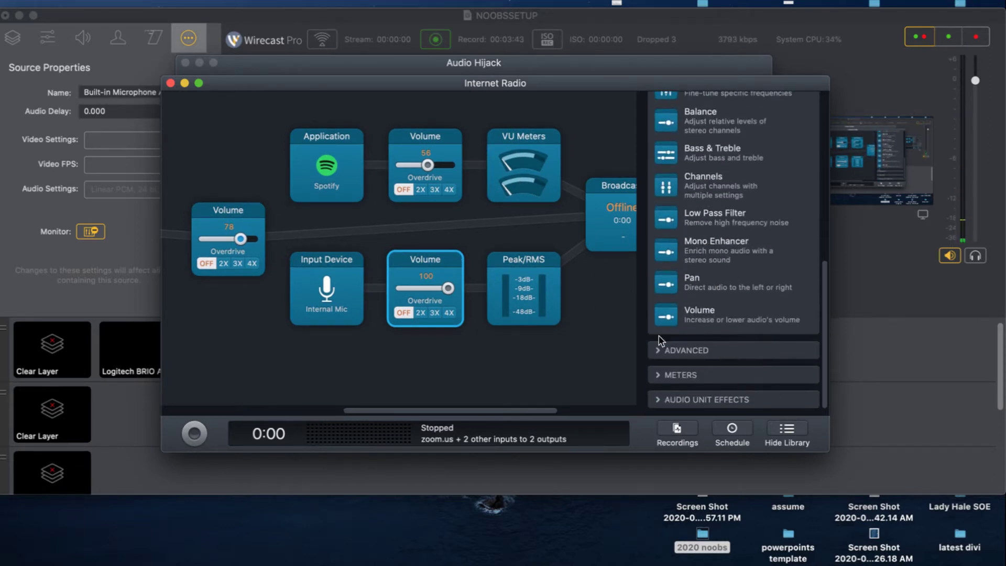
{"action": "left_click", "coordinate": [661, 374]}
{"action": "scroll", "coordinate": [692, 362], "scroll_direction": "down", "scroll_amount": 3}
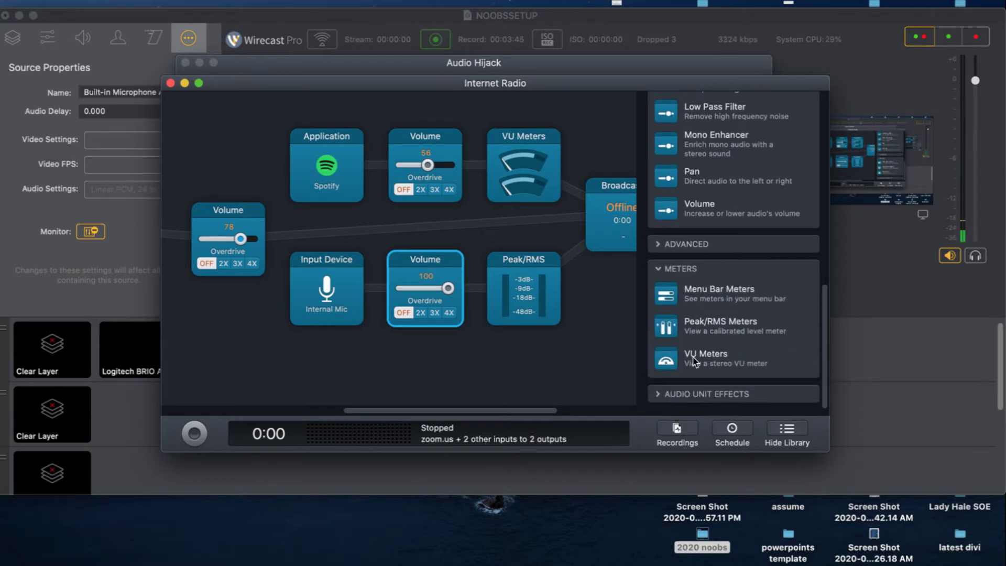
Step: Replace the Spotify chain's VU Meters block with a Peak/RMS meter after its Volume
{"action": "left_click_drag", "start_coordinate": [694, 363], "coordinate": [690, 364]}
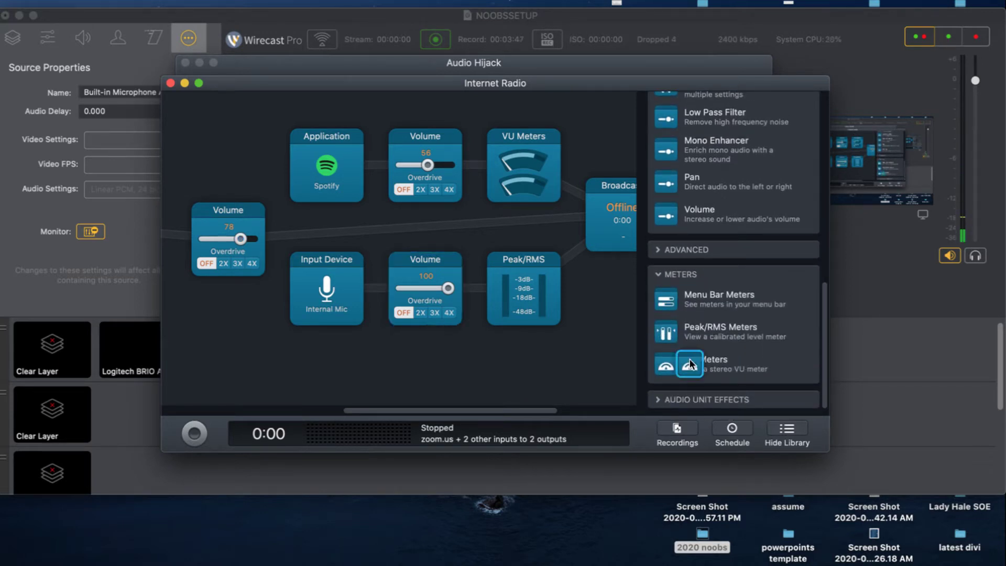
{"action": "left_click_drag", "start_coordinate": [690, 364], "coordinate": [522, 175]}
{"action": "scroll", "coordinate": [592, 191], "scroll_direction": "right", "scroll_amount": 4}
{"action": "scroll", "coordinate": [591, 190], "scroll_direction": "left", "scroll_amount": 2}
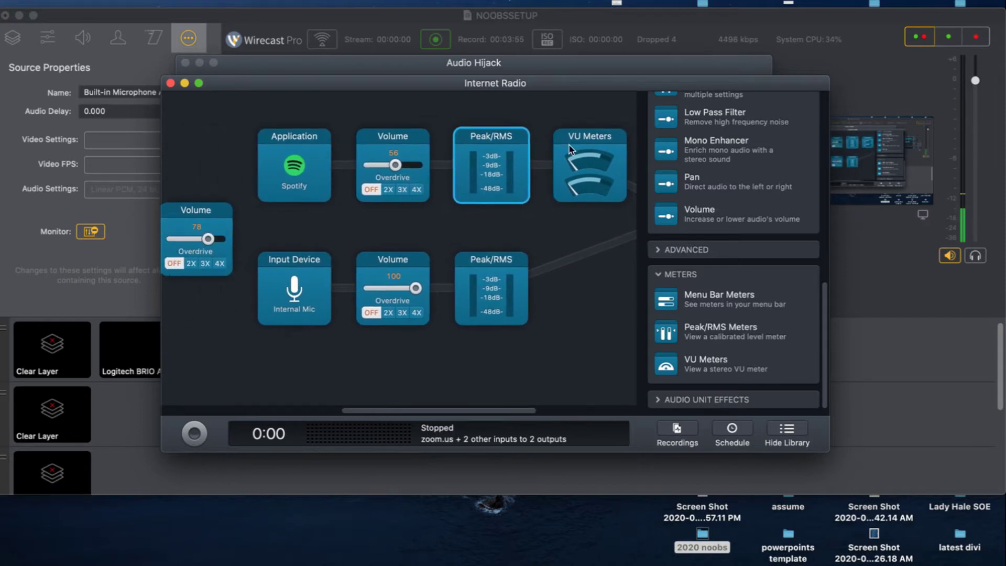
{"action": "left_click", "coordinate": [584, 137]}
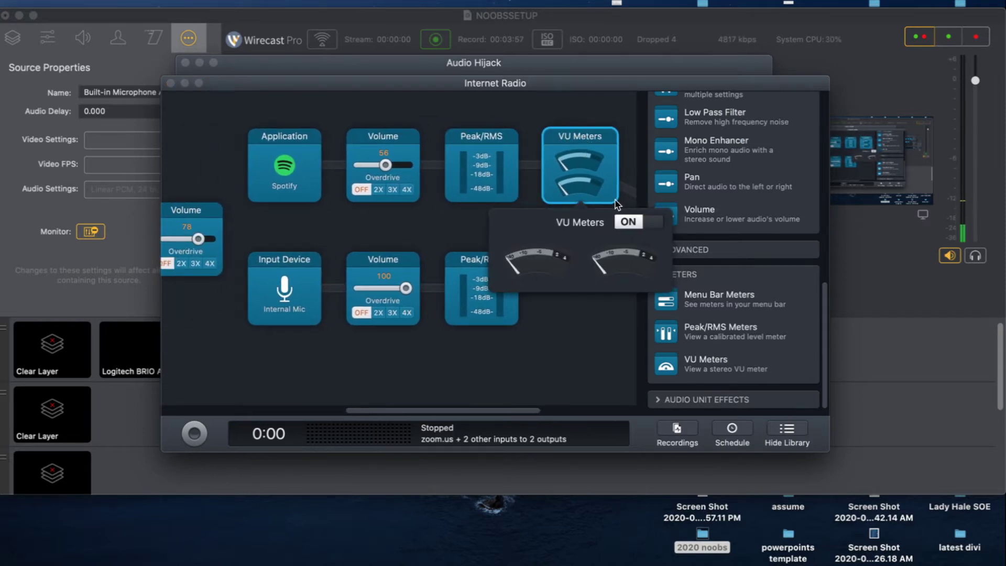
{"action": "right_click", "coordinate": [590, 159]}
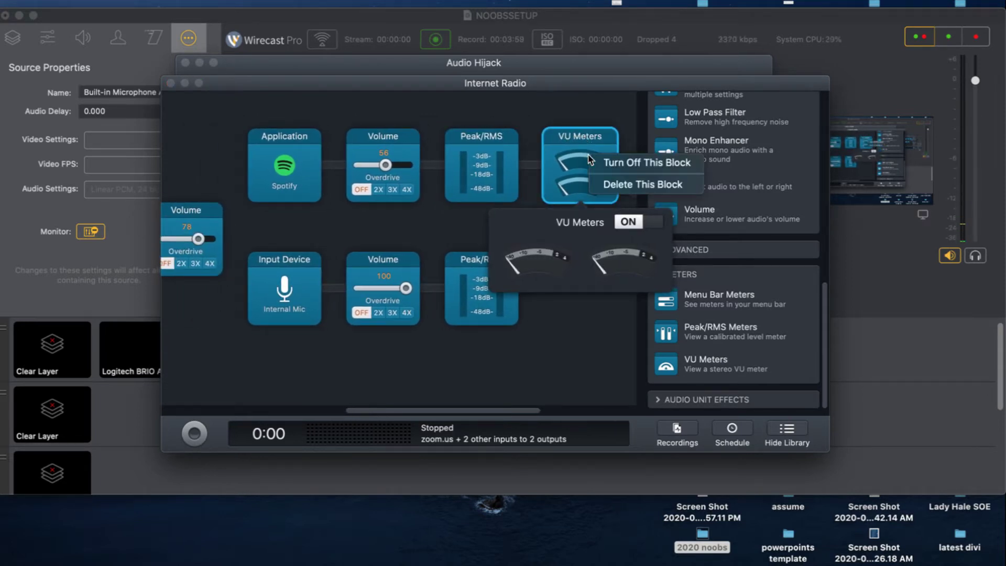
{"action": "left_click", "coordinate": [606, 183]}
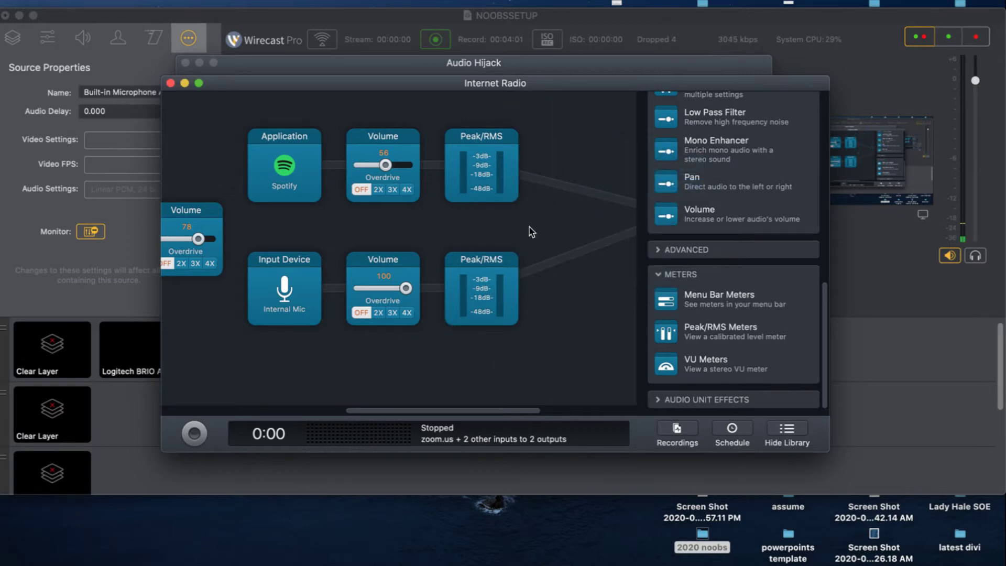
Step: Move the zoom.us Volume block further left on the canvas
{"action": "left_click", "coordinate": [338, 211]}
{"action": "left_click_drag", "start_coordinate": [338, 211], "coordinate": [275, 200]}
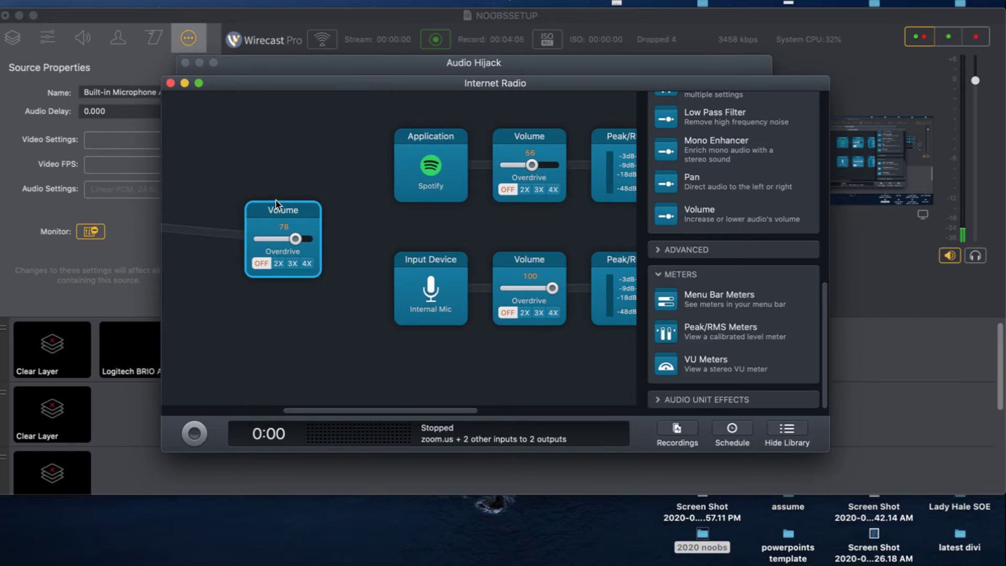
{"action": "scroll", "coordinate": [329, 244], "scroll_direction": "right", "scroll_amount": 3}
{"action": "scroll", "coordinate": [329, 244], "scroll_direction": "left", "scroll_amount": 8}
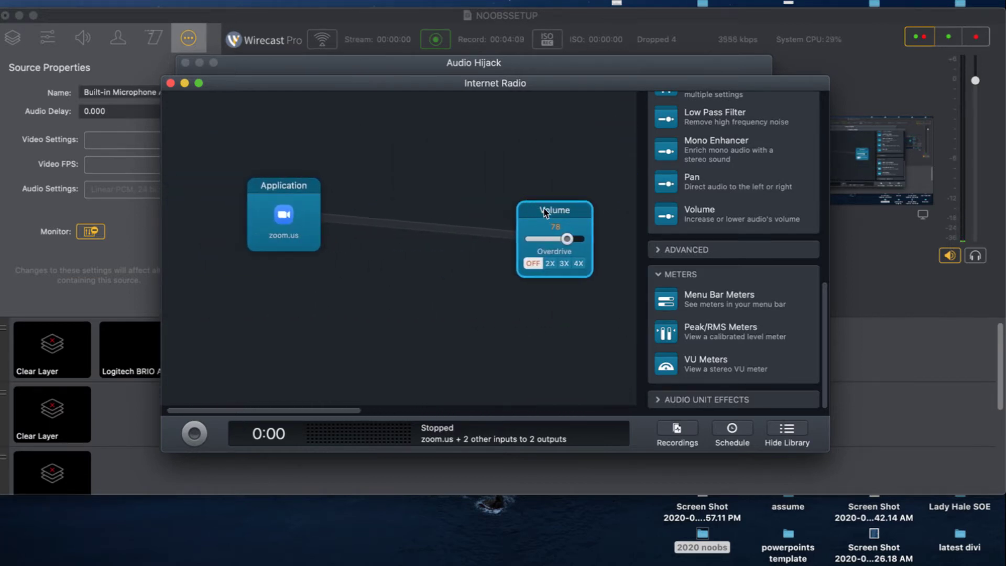
{"action": "scroll", "coordinate": [545, 212], "scroll_direction": "right", "scroll_amount": 10}
{"action": "left_click_drag", "start_coordinate": [551, 219], "coordinate": [226, 229]}
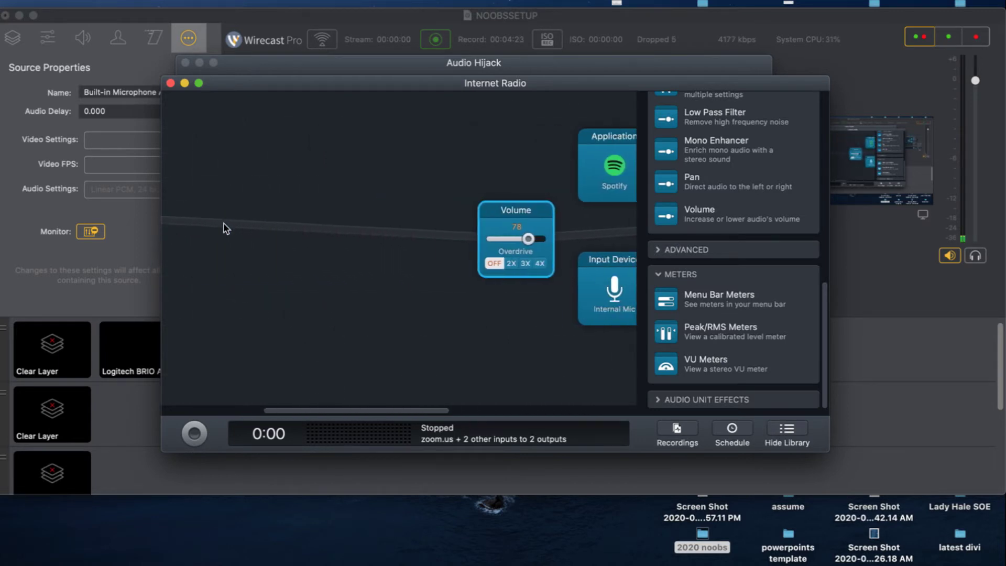
Step: Place zoom.us beside its Volume block and add a Peak/RMS meter after it
{"action": "scroll", "coordinate": [226, 229], "scroll_direction": "left", "scroll_amount": 10}
{"action": "left_click_drag", "start_coordinate": [433, 193], "coordinate": [543, 236]}
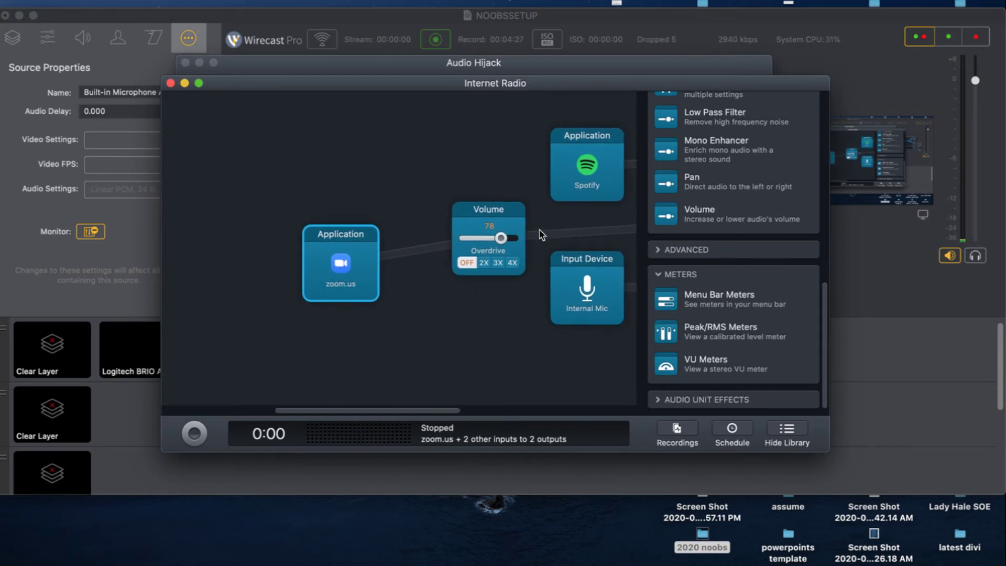
{"action": "scroll", "coordinate": [541, 231], "scroll_direction": "right", "scroll_amount": 10}
{"action": "scroll", "coordinate": [539, 230], "scroll_direction": "left", "scroll_amount": 8}
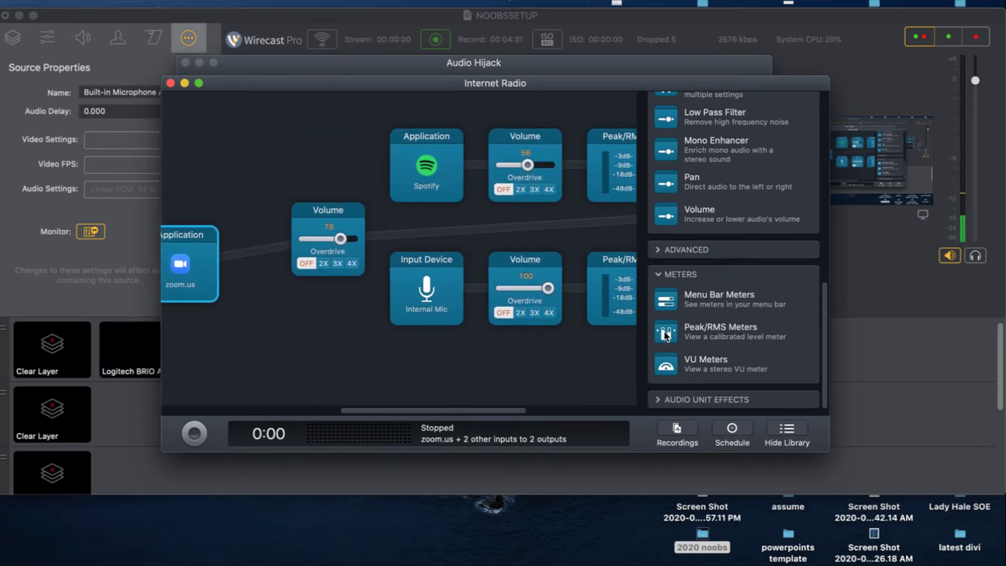
{"action": "left_click_drag", "start_coordinate": [677, 331], "coordinate": [442, 240]}
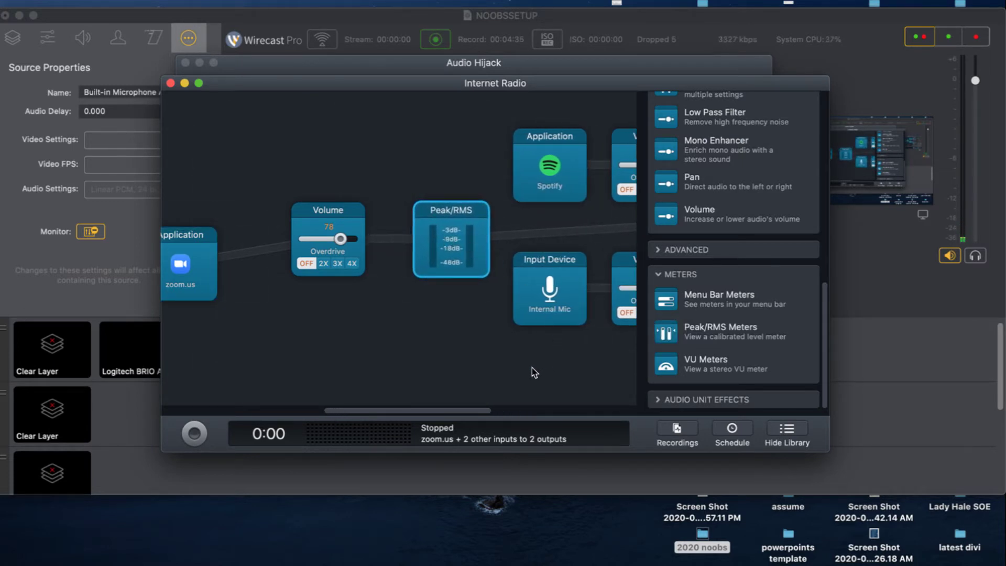
Step: Raise the Spotify Volume from 56 to 68
{"action": "scroll", "coordinate": [532, 367], "scroll_direction": "right", "scroll_amount": 6}
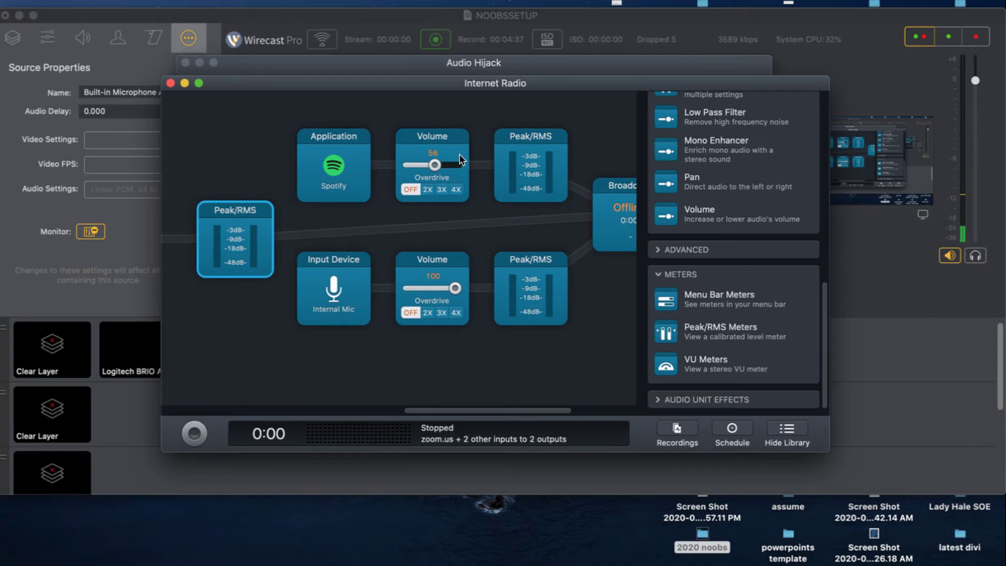
{"action": "mouse_move", "coordinate": [435, 166]}
{"action": "left_mouse_down"}
{"action": "mouse_move", "coordinate": [453, 165]}
{"action": "mouse_move", "coordinate": [423, 166]}
{"action": "mouse_move", "coordinate": [440, 165]}
{"action": "left_mouse_up"}
{"action": "scroll", "coordinate": [460, 266], "scroll_direction": "right", "scroll_amount": 8}
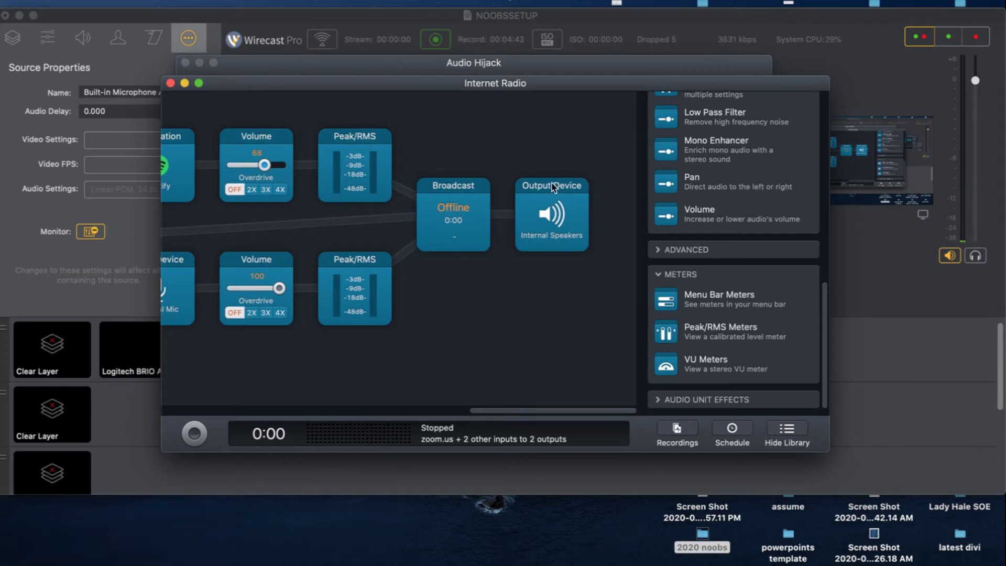
{"action": "scroll", "coordinate": [611, 325], "scroll_direction": "left", "scroll_amount": 1}
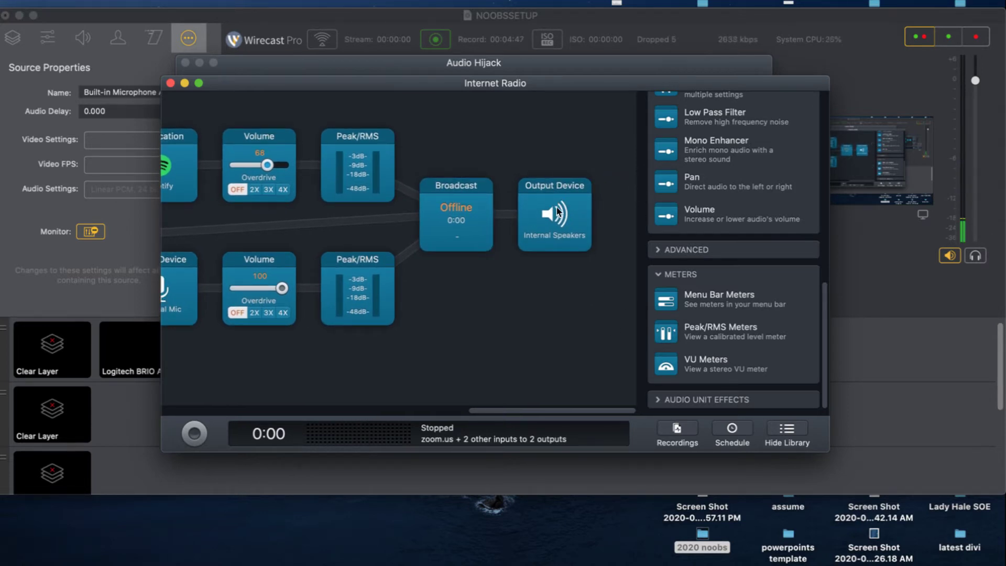
{"action": "scroll", "coordinate": [707, 237], "scroll_direction": "up", "scroll_amount": 6}
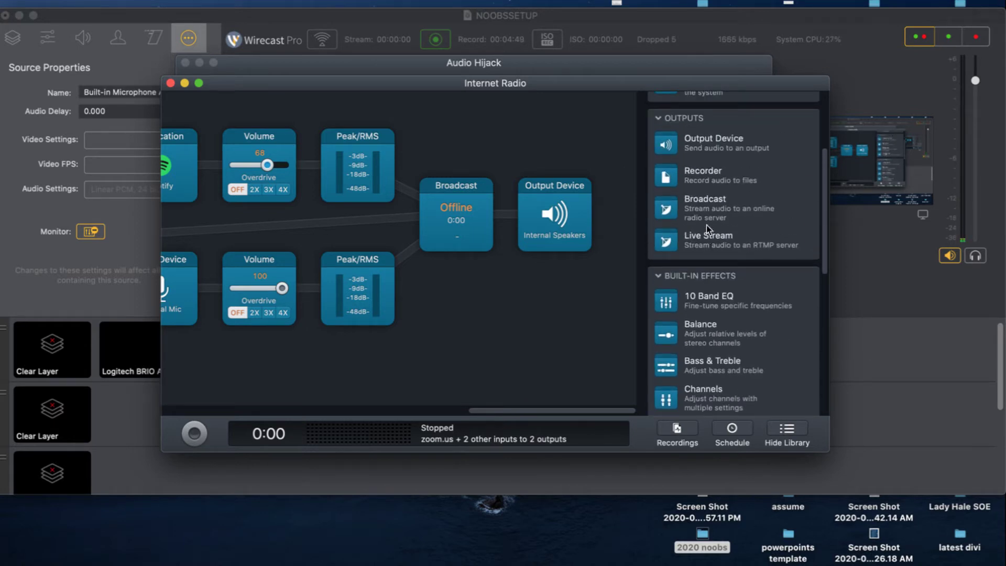
Step: Add a Recorder output after the Broadcast block
{"action": "left_click_drag", "start_coordinate": [681, 175], "coordinate": [548, 215]}
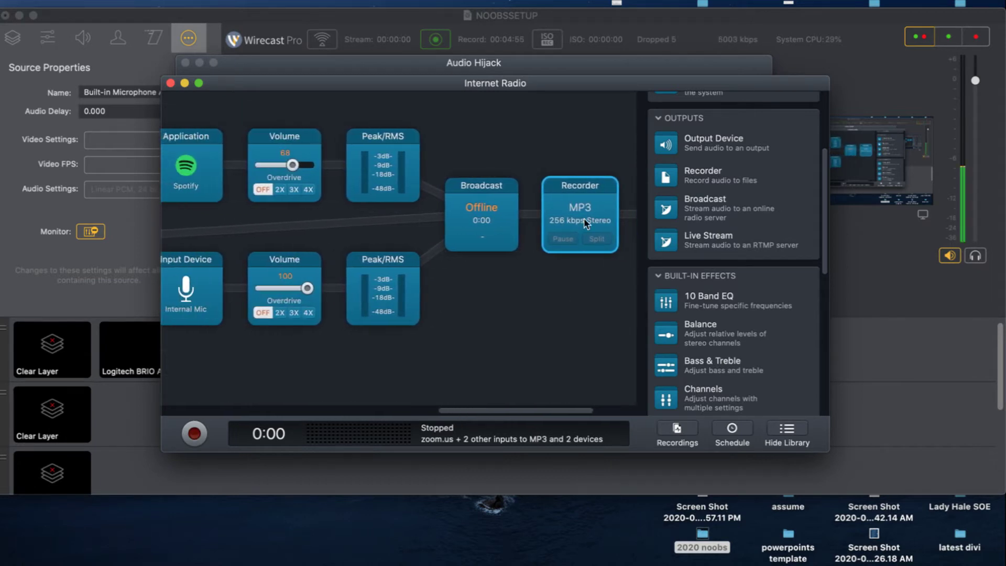
{"action": "scroll", "coordinate": [350, 324], "scroll_direction": "left", "scroll_amount": 10}
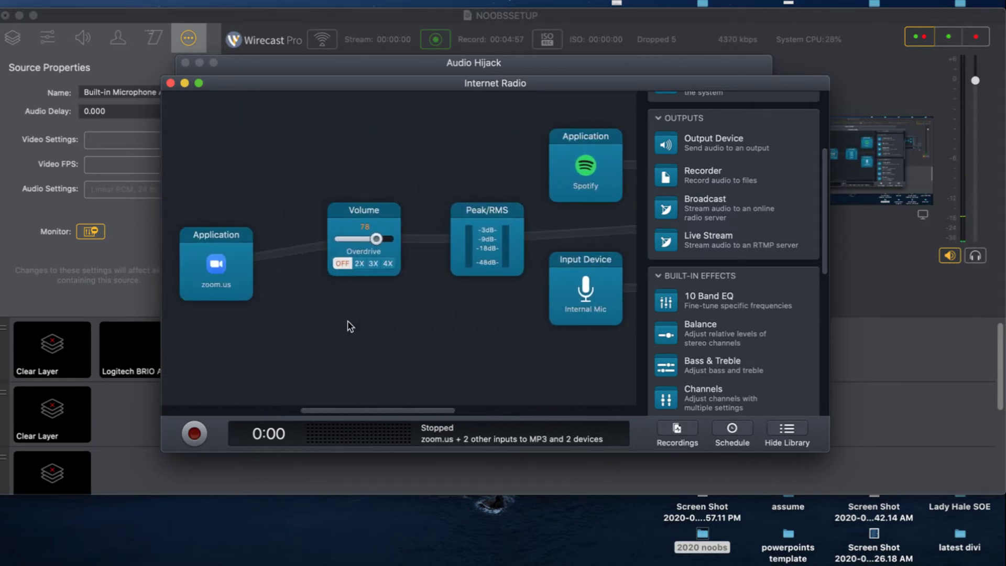
{"action": "scroll", "coordinate": [350, 325], "scroll_direction": "right", "scroll_amount": 4}
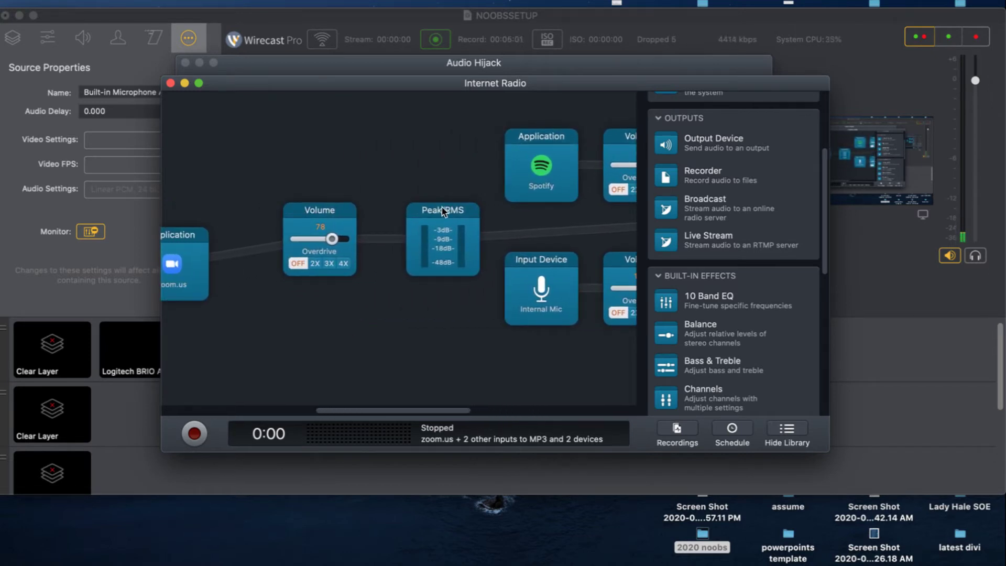
Step: Shift the zoom.us, Volume and Peak/RMS blocks rightward and enlarge the session window
{"action": "left_click_drag", "start_coordinate": [444, 211], "coordinate": [533, 203]}
{"action": "left_click_drag", "start_coordinate": [325, 208], "coordinate": [500, 201]}
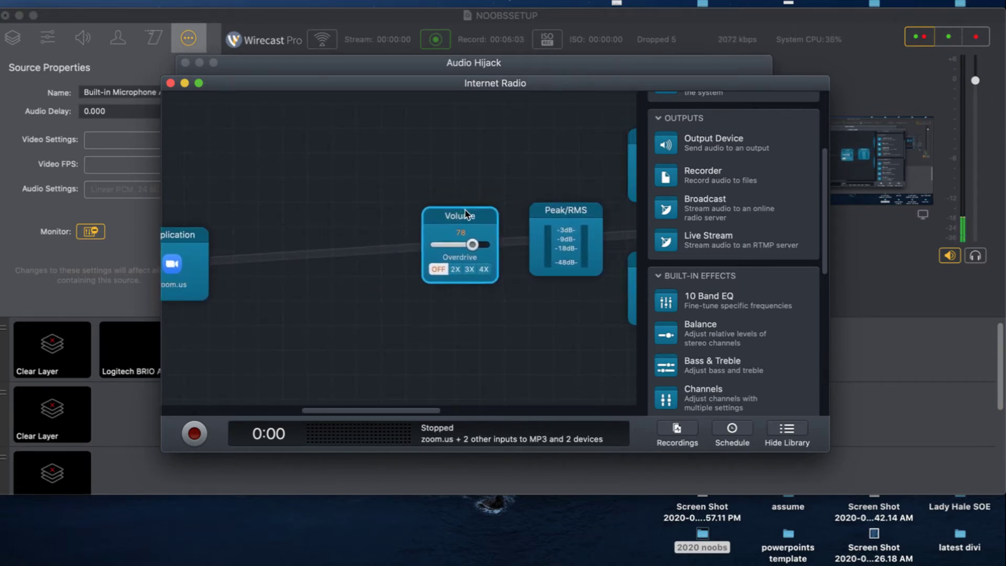
{"action": "left_click_drag", "start_coordinate": [199, 235], "coordinate": [506, 97]}
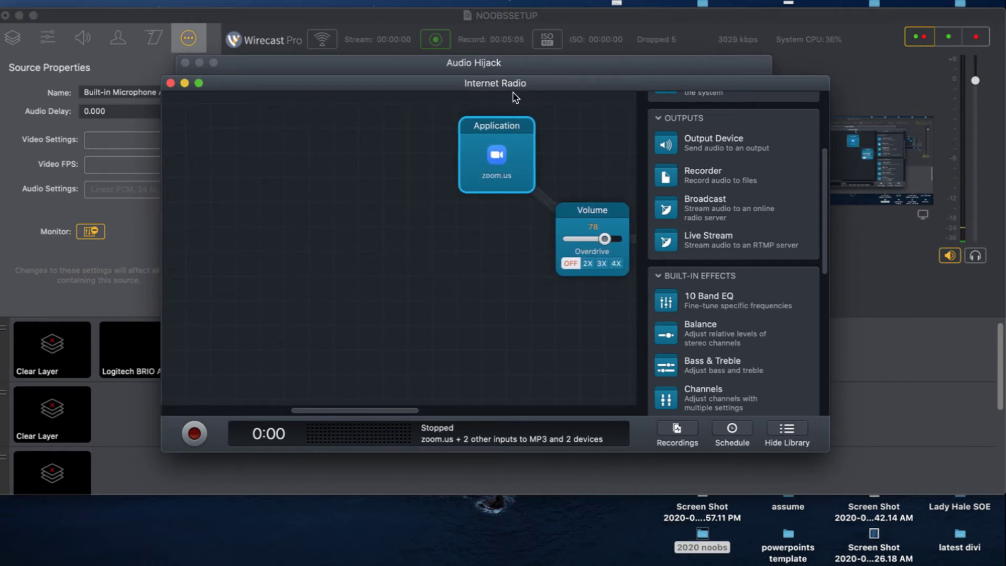
{"action": "scroll", "coordinate": [456, 226], "scroll_direction": "right", "scroll_amount": 5}
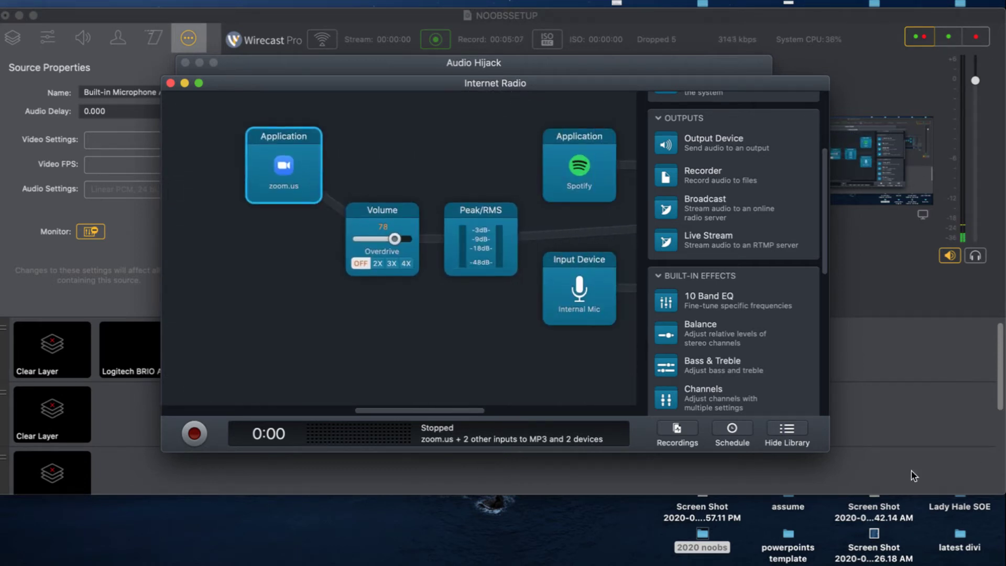
{"action": "left_click_drag", "start_coordinate": [828, 450], "coordinate": [1005, 540]}
{"action": "scroll", "coordinate": [705, 407], "scroll_direction": "right", "scroll_amount": 3}
Step: Check the Internal Mic input device settings
{"action": "scroll", "coordinate": [704, 408], "scroll_direction": "right", "scroll_amount": 2}
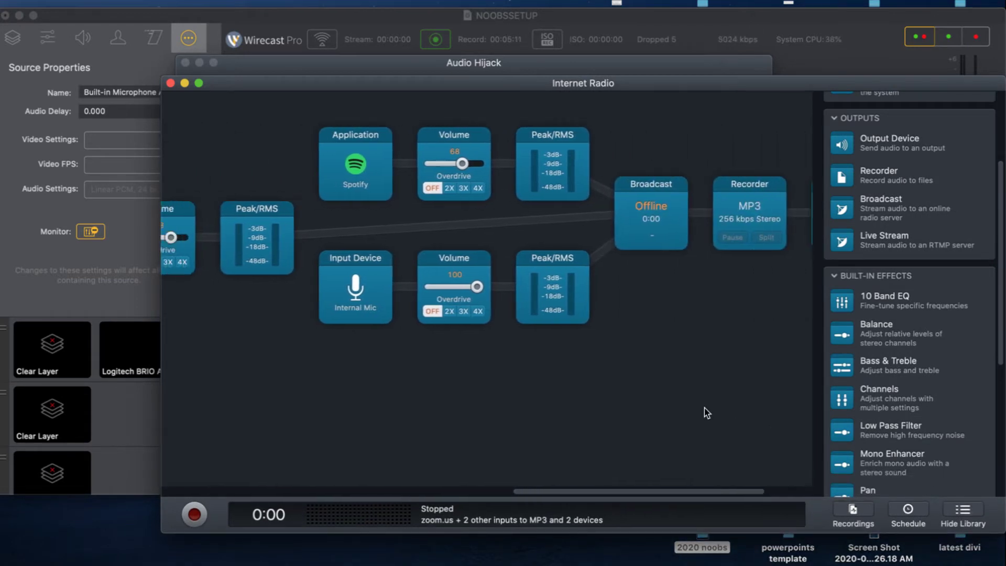
{"action": "scroll", "coordinate": [705, 407], "scroll_direction": "left", "scroll_amount": 3}
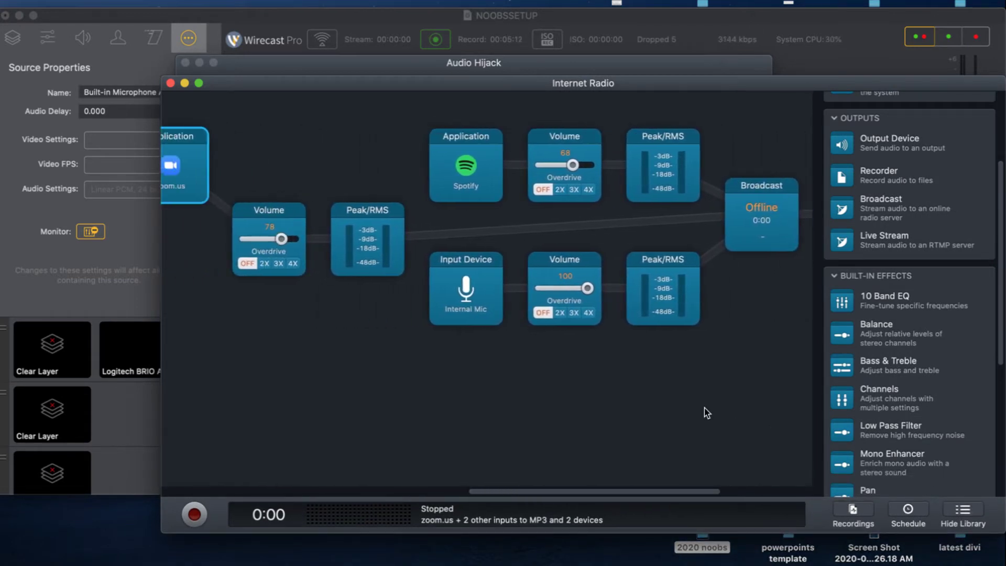
{"action": "left_click", "coordinate": [461, 281]}
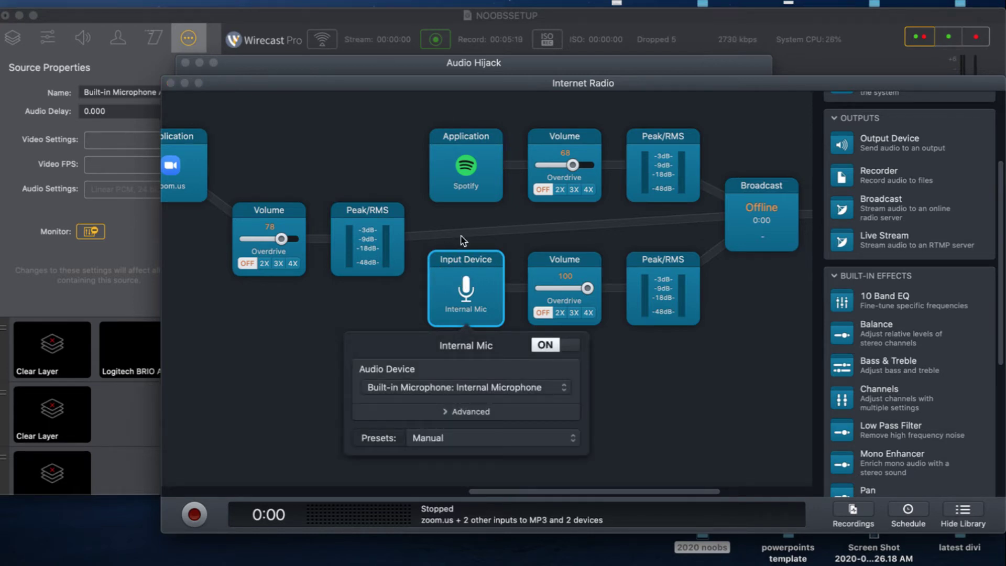
Step: Show the Broadcast block's status, which reports Offline with 0.00 MB transferred
{"action": "scroll", "coordinate": [332, 298], "scroll_direction": "left", "scroll_amount": 5}
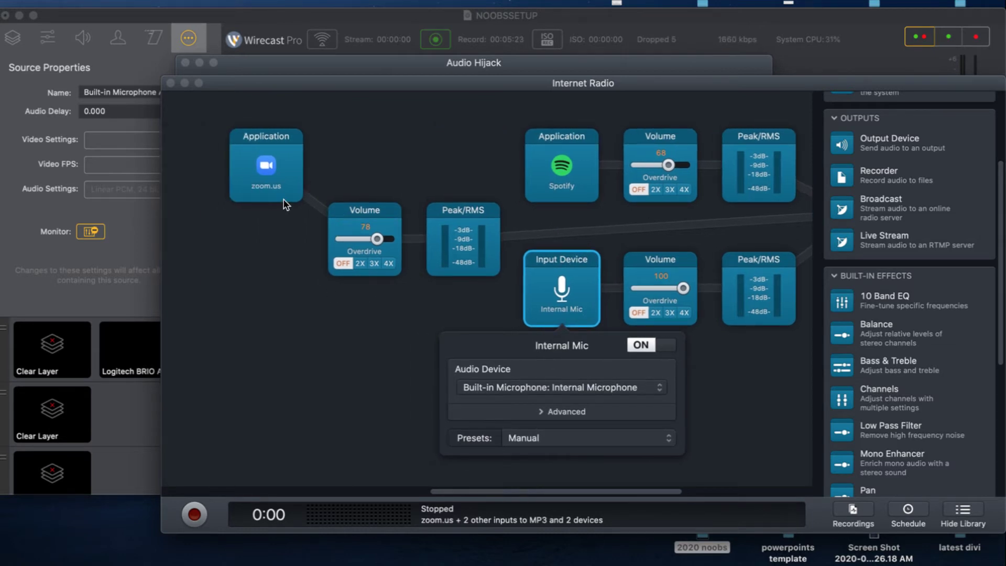
{"action": "scroll", "coordinate": [393, 291], "scroll_direction": "right", "scroll_amount": 15}
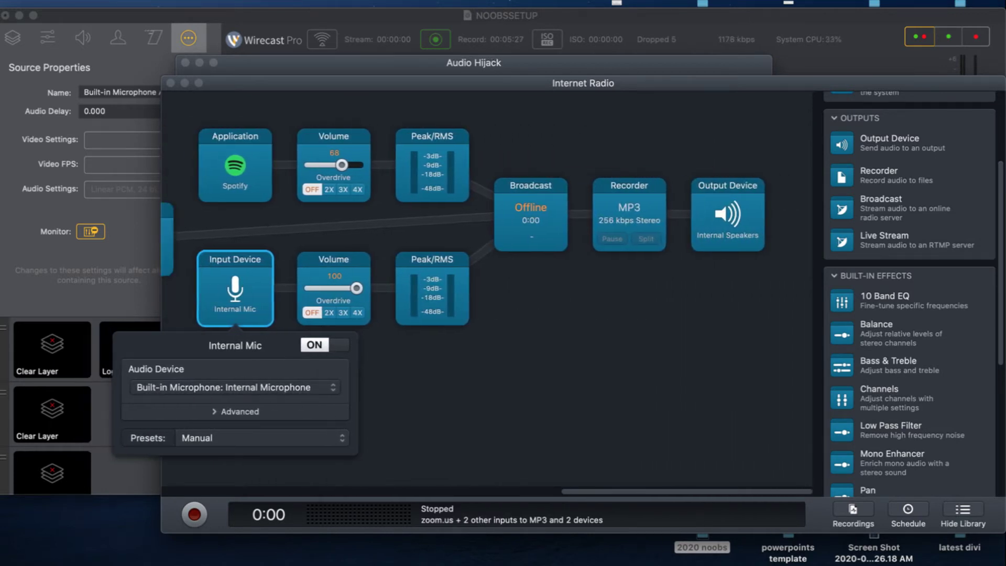
{"action": "left_click", "coordinate": [531, 188]}
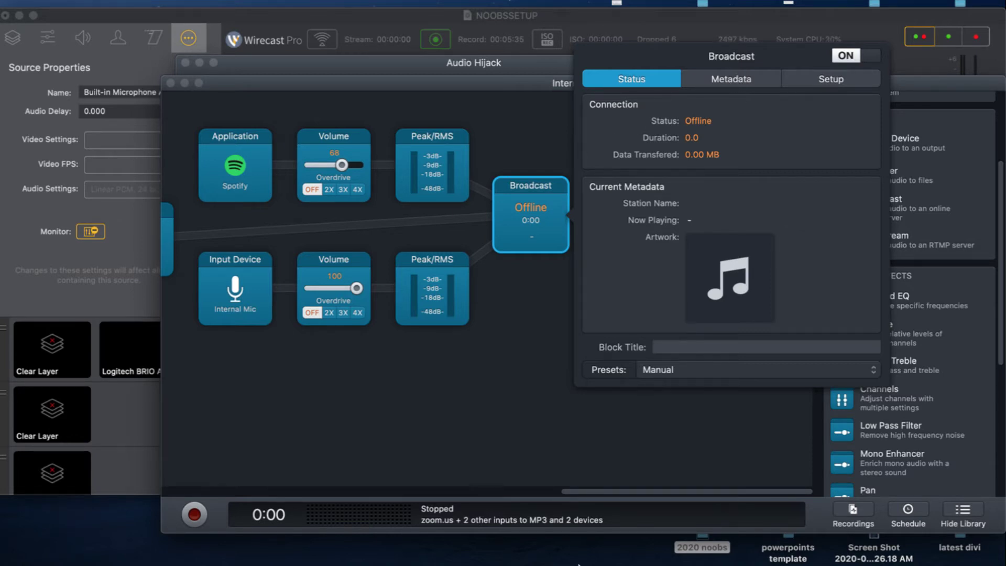
Step: Move the Wirecast window aside and bring Audio Hijack back to the front
{"action": "left_click", "coordinate": [381, 563]}
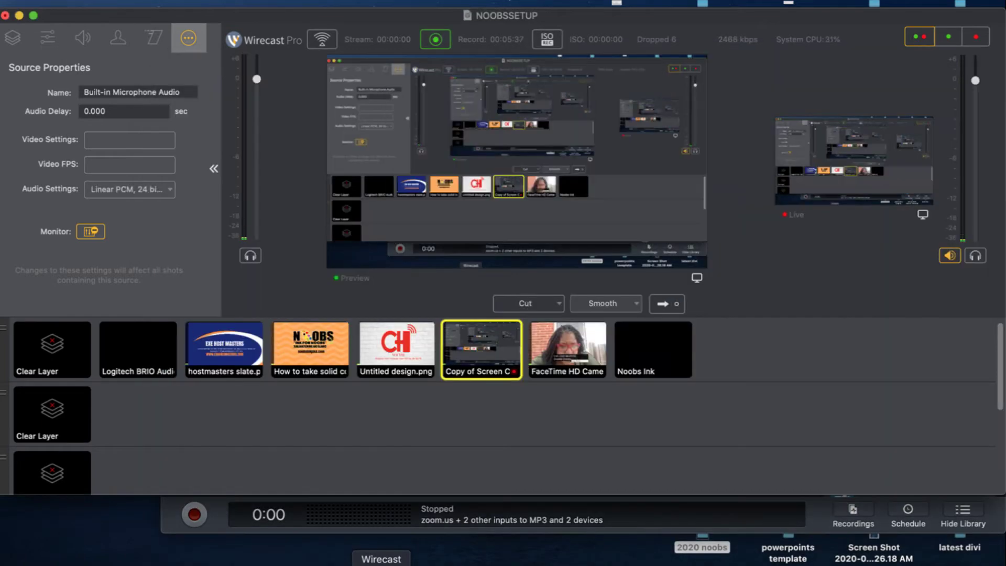
{"action": "left_click_drag", "start_coordinate": [644, 13], "coordinate": [643, 209]}
{"action": "left_click", "coordinate": [597, 58]}
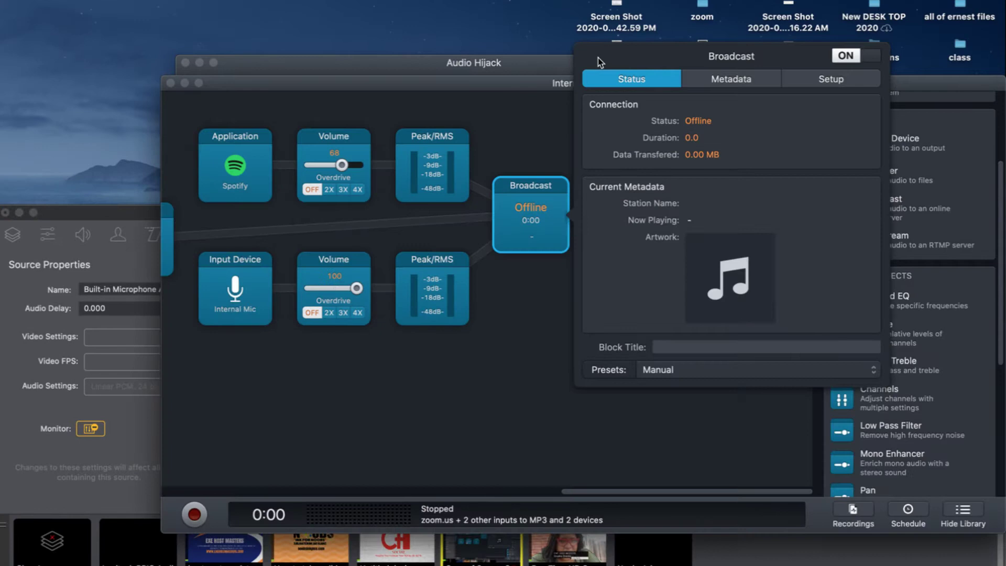
Step: Set the Broadcast server type to Shoutcast 1 and visit the address, port and password fields
{"action": "left_click", "coordinate": [830, 81]}
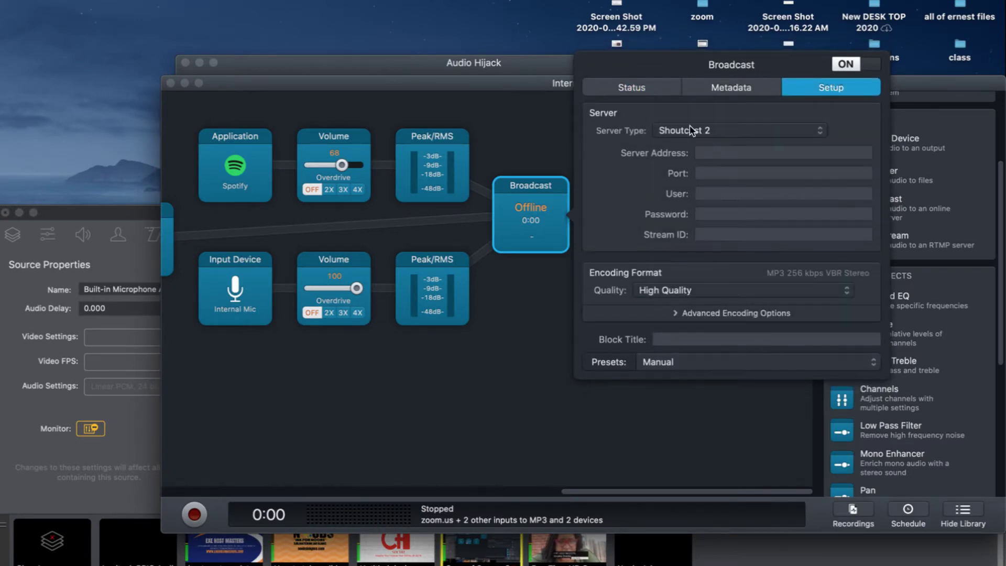
{"action": "left_click", "coordinate": [697, 131]}
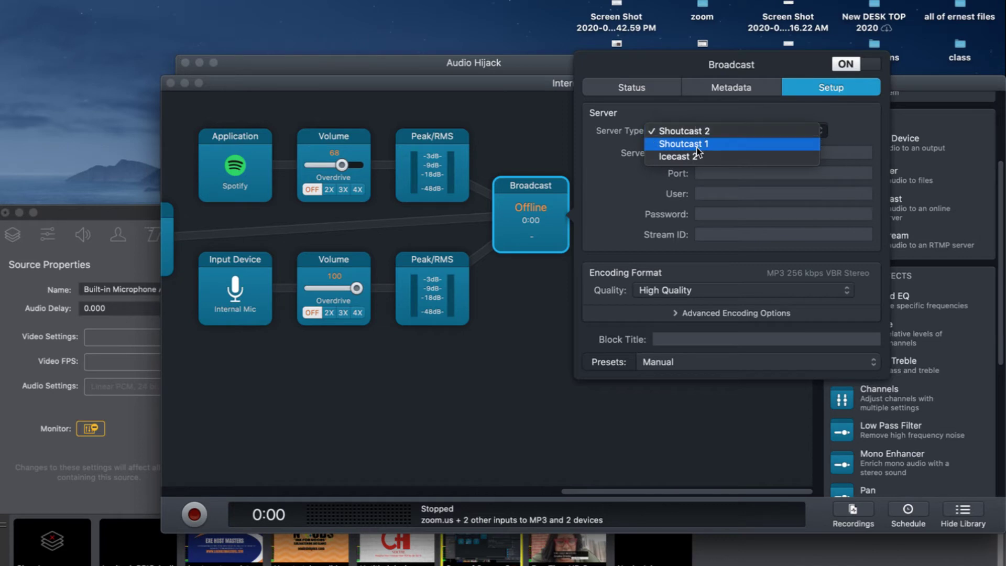
{"action": "left_click", "coordinate": [697, 144]}
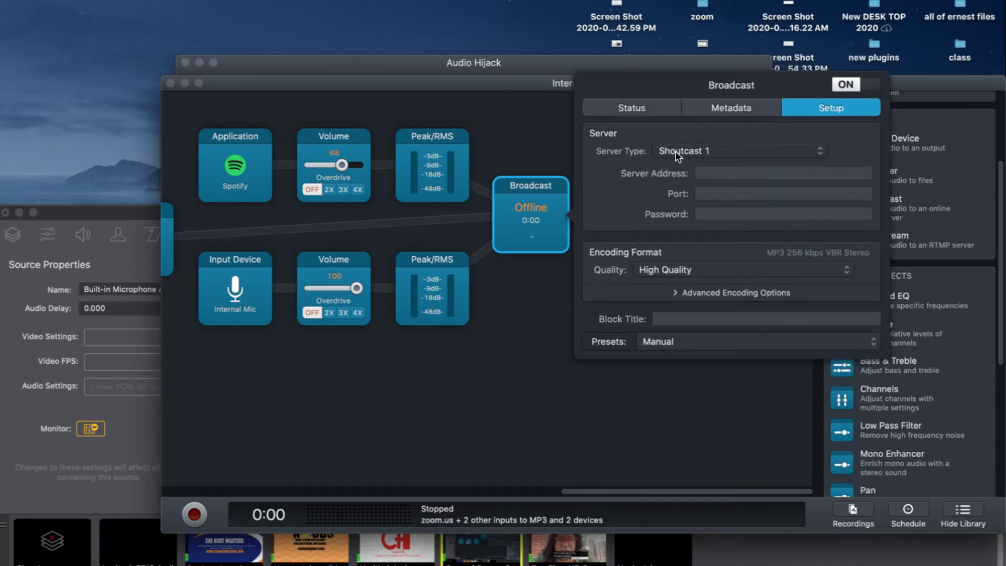
{"action": "left_click", "coordinate": [700, 173]}
{"action": "left_click", "coordinate": [707, 193]}
{"action": "left_click", "coordinate": [708, 215]}
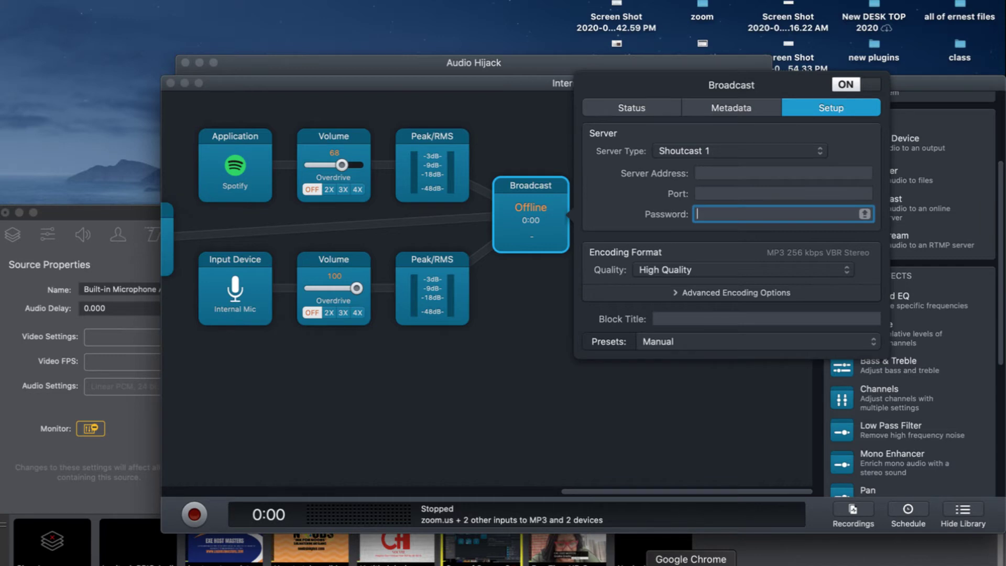
{"action": "left_click", "coordinate": [691, 563]}
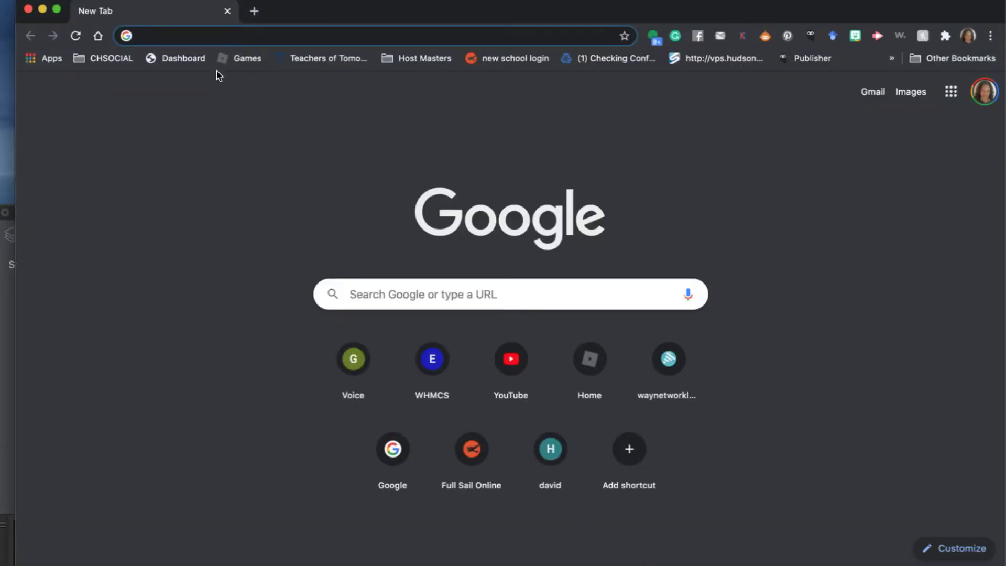
Step: Load the salttnetwork Centova Cast login page and sign in as admin with the account password
{"action": "type", "text": "SAL"}
{"action": "key", "text": "Return"}
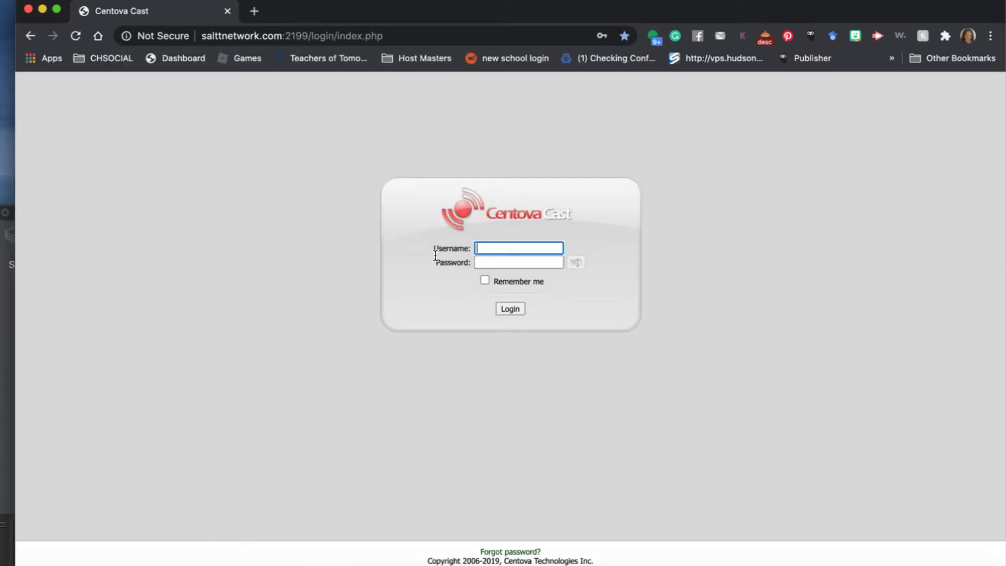
{"action": "type", "text": "SAL"}
{"action": "key", "text": "BackSpace"}
{"action": "key", "text": "BackSpace"}
{"action": "key", "text": "BackSpace"}
{"action": "type", "text": "A"}
{"action": "key", "text": "Tab"}
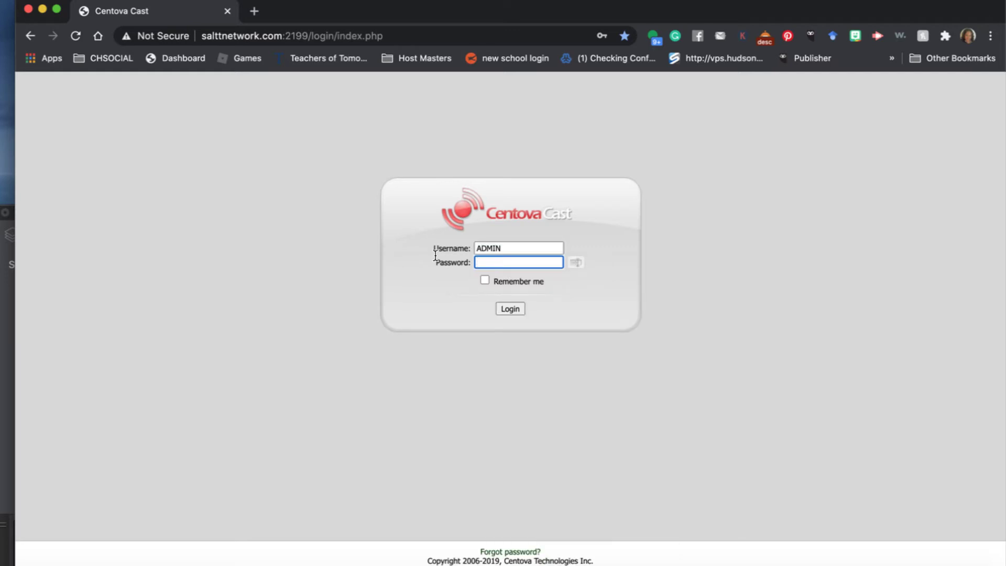
{"action": "double_click", "coordinate": [505, 248]}
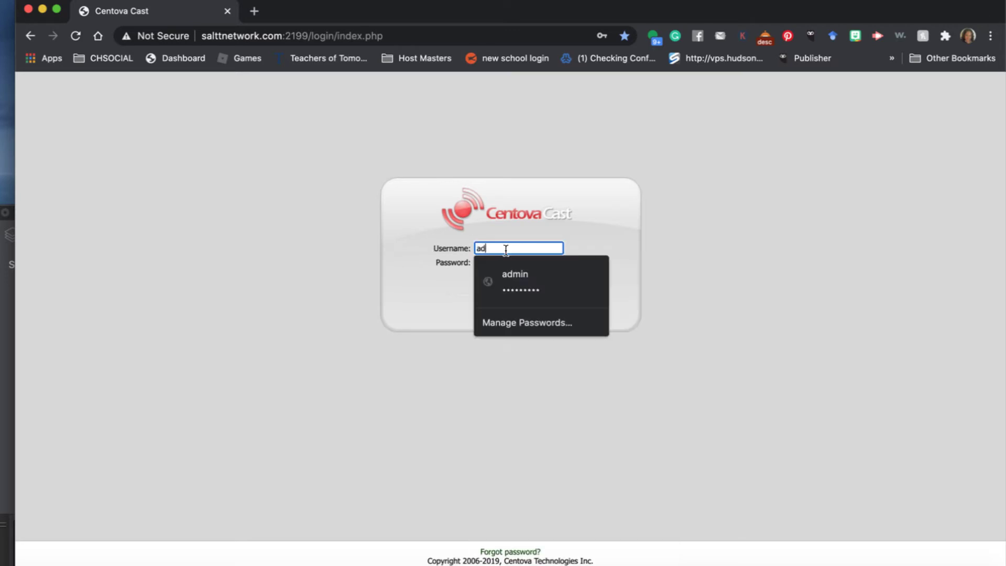
{"action": "key", "text": "Tab"}
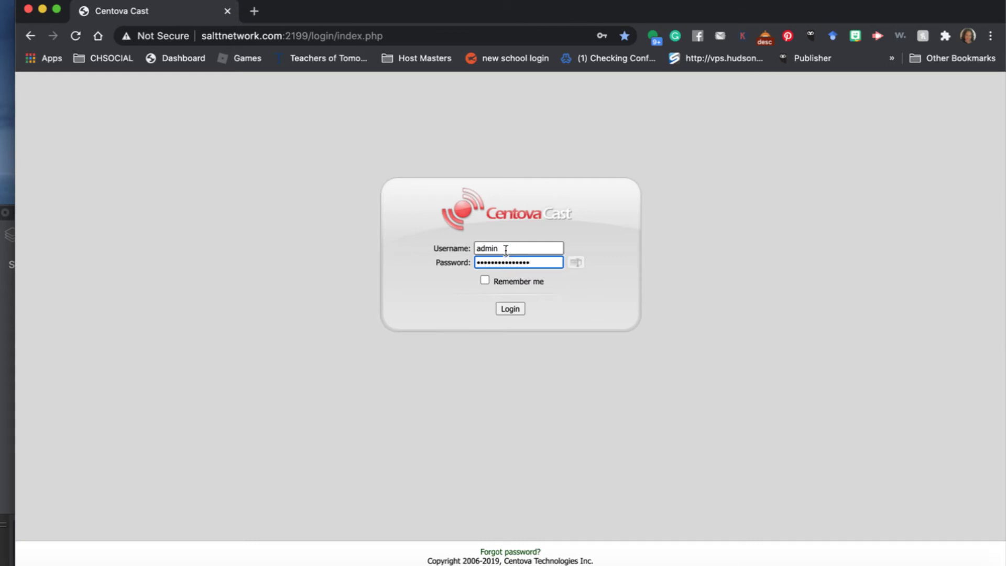
Step: Log in to Centova Cast and unsuspend the Inspire Radio Stream account on port 8004
{"action": "key", "text": "Return"}
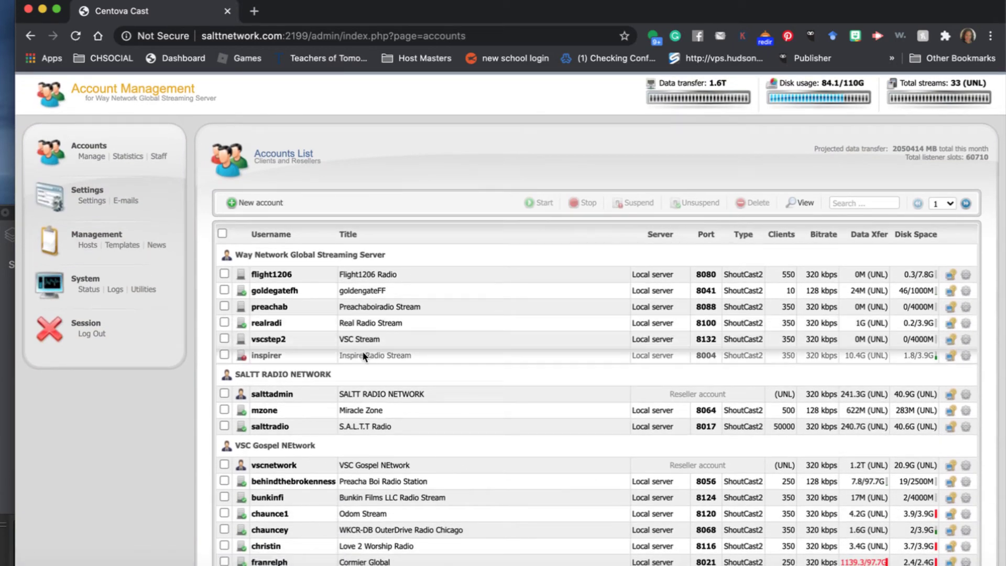
{"action": "mouse_move", "coordinate": [363, 351]}
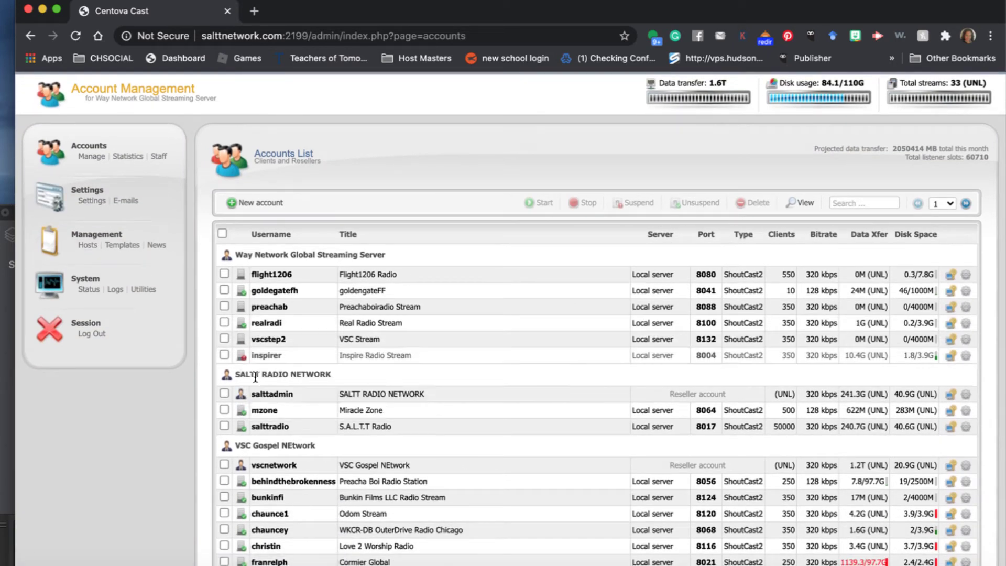
{"action": "left_click", "coordinate": [224, 354]}
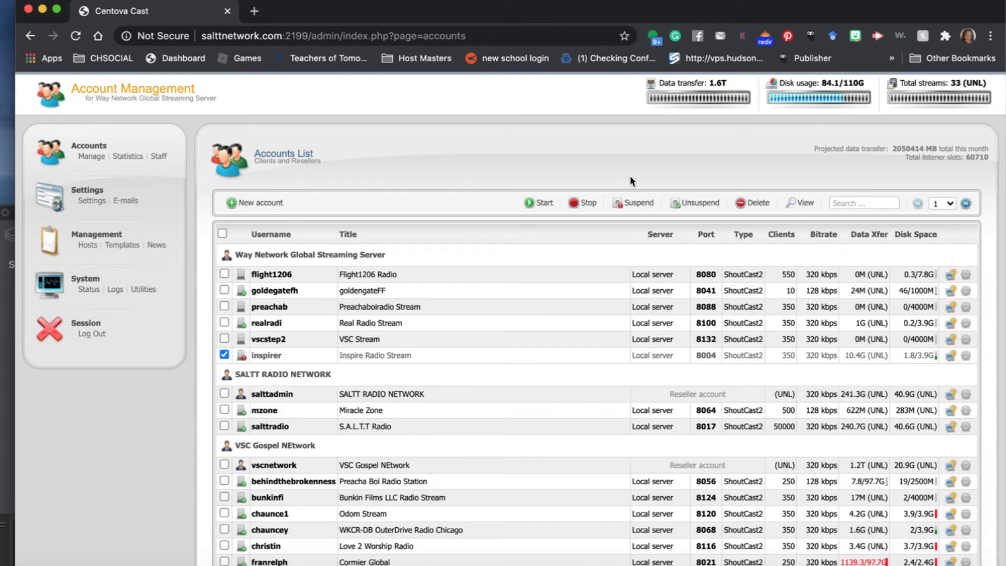
{"action": "left_click", "coordinate": [692, 201]}
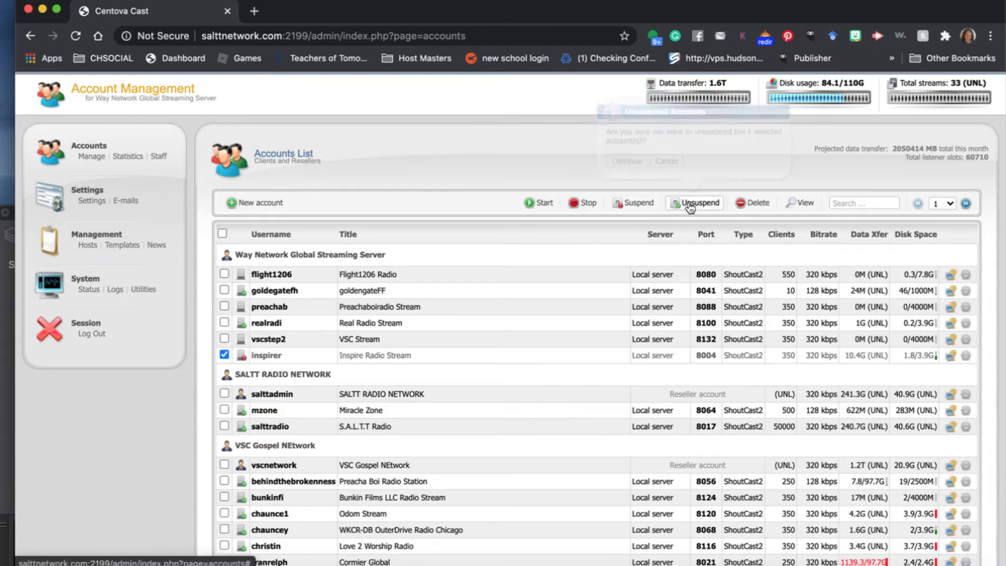
{"action": "left_click", "coordinate": [626, 159]}
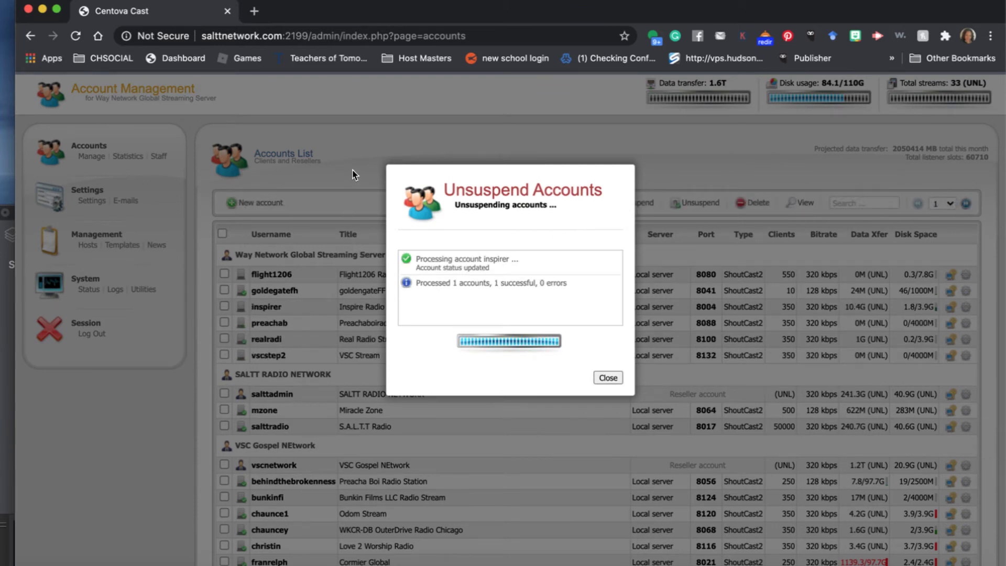
{"action": "left_click", "coordinate": [608, 377]}
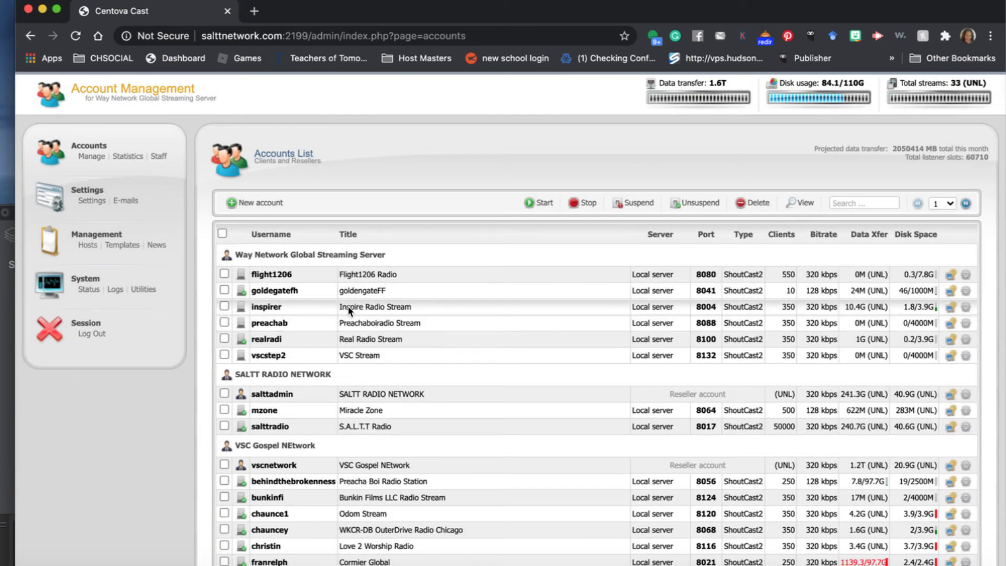
Step: Enter the Inspire Radio Stream control panel, start its server and open the configuration settings
{"action": "left_click", "coordinate": [951, 308]}
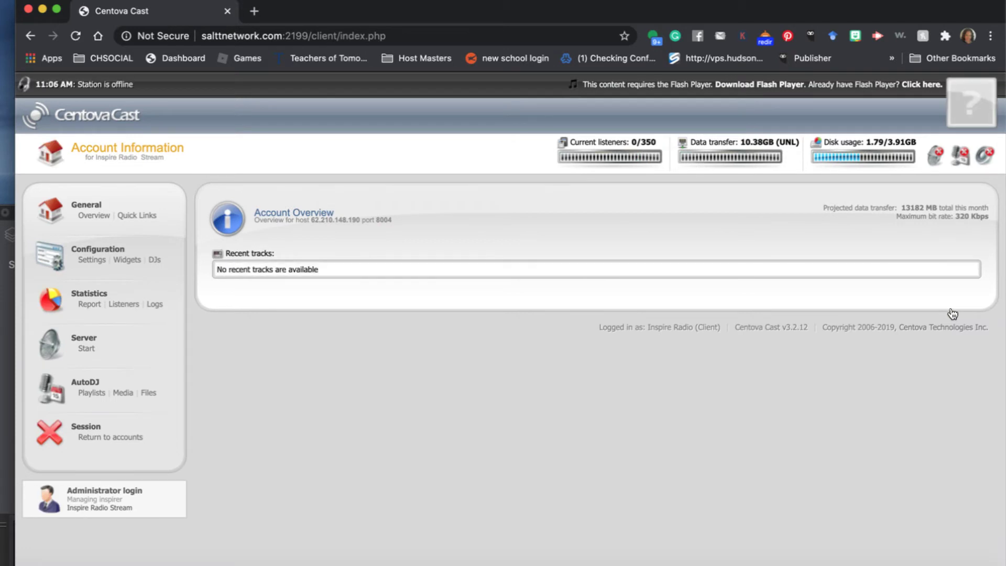
{"action": "left_click", "coordinate": [86, 347]}
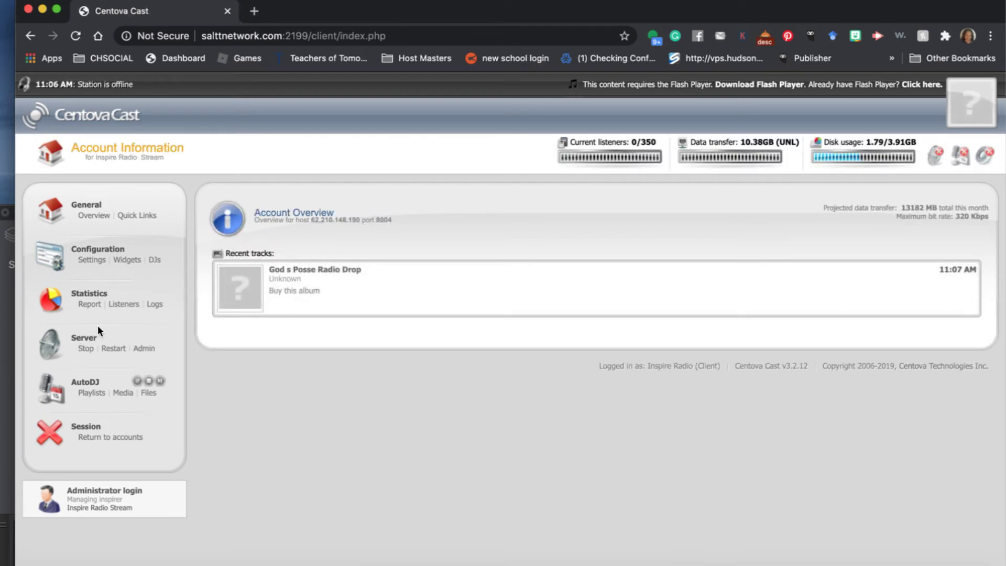
{"action": "left_click", "coordinate": [99, 266]}
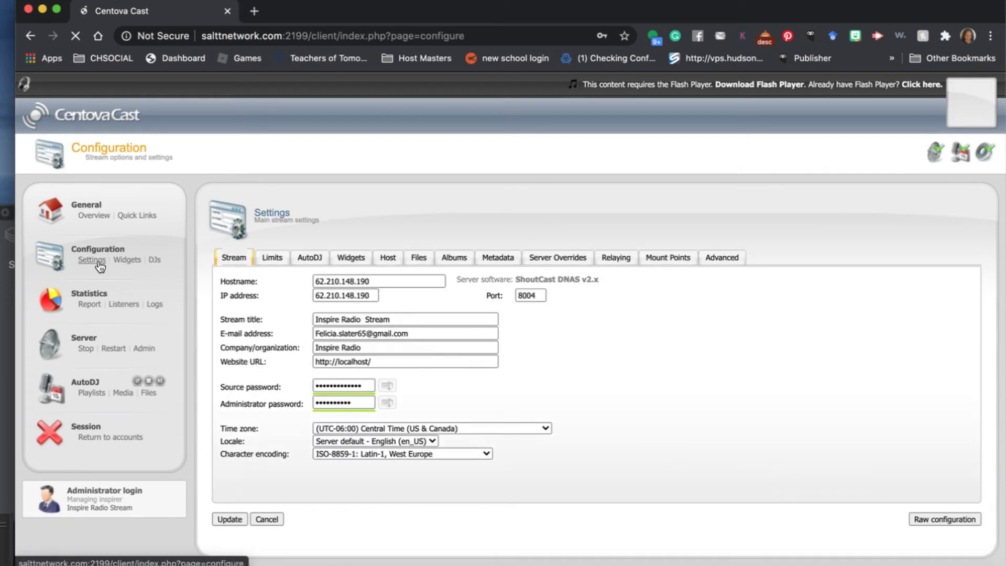
{"action": "left_click", "coordinate": [386, 403]}
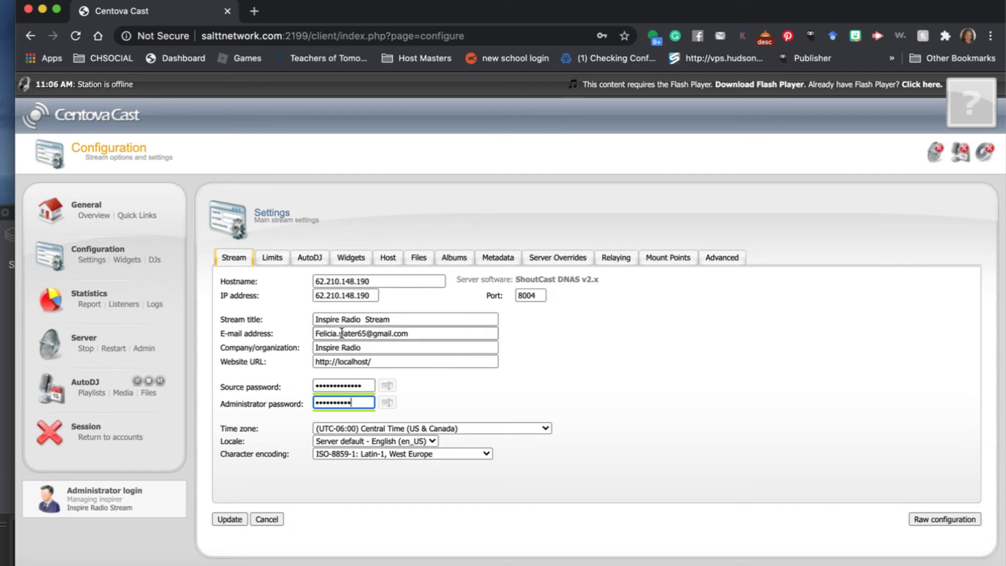
Step: Clear the stream's e-mail address and retype the stream title as Dream Radio
{"action": "left_click", "coordinate": [426, 335]}
{"action": "key", "text": "super+a"}
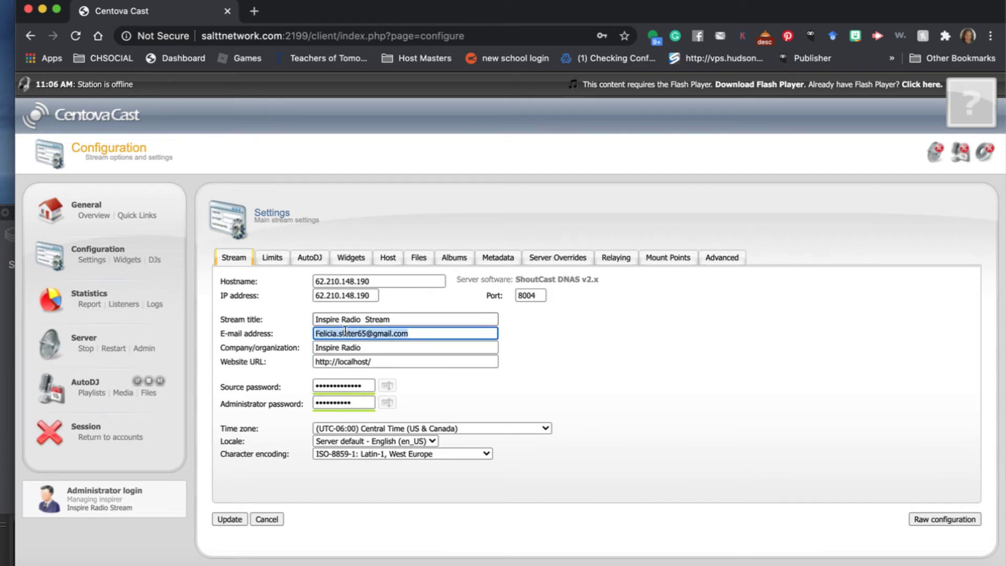
{"action": "key", "text": "BackSpace"}
{"action": "left_click", "coordinate": [626, 328]}
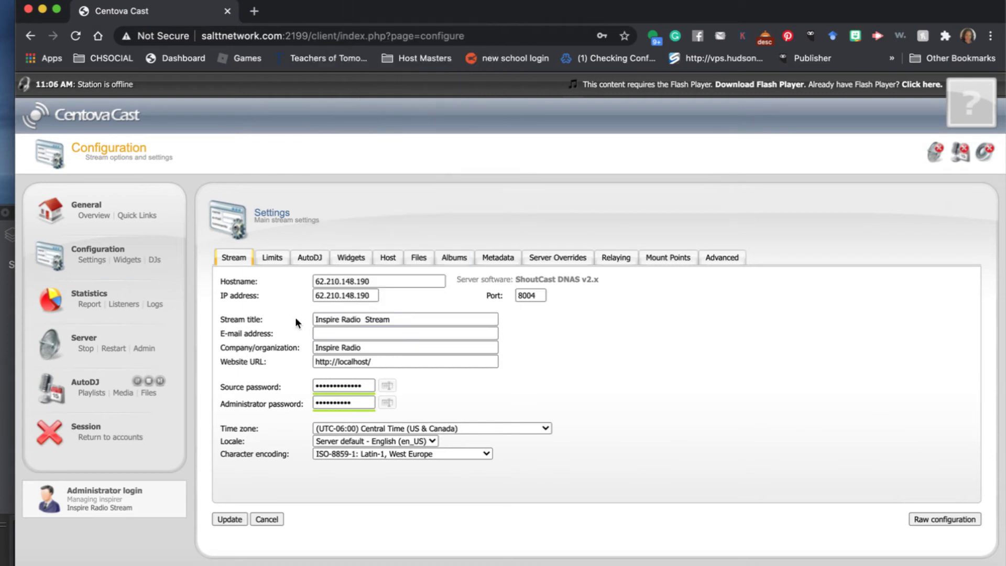
{"action": "left_click", "coordinate": [436, 320]}
{"action": "key", "text": "super+a"}
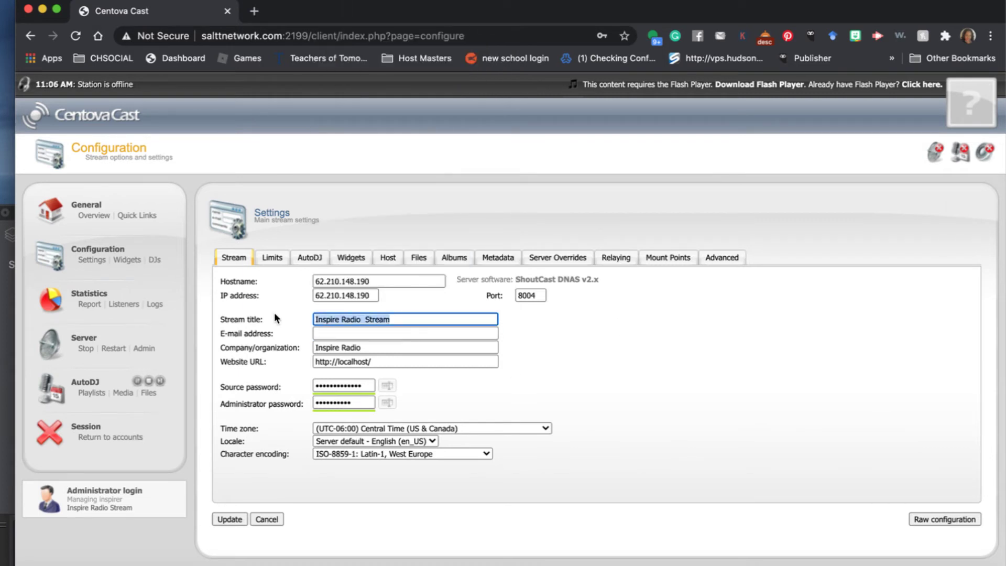
{"action": "type", "text": "Dream Radio"}
Step: Replace the company/organization entry, retitle the stream Royal Radio and save the settings
{"action": "left_click", "coordinate": [365, 355]}
{"action": "key", "text": "super+a"}
{"action": "type", "text": "Dr"}
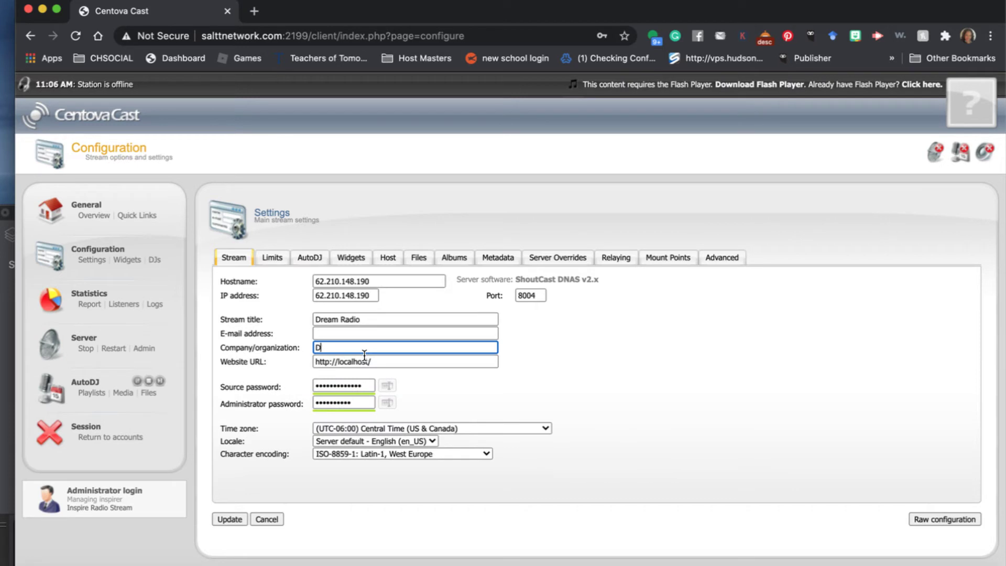
{"action": "key", "text": "shift+Tab"}
{"action": "key", "text": "shift+Tab"}
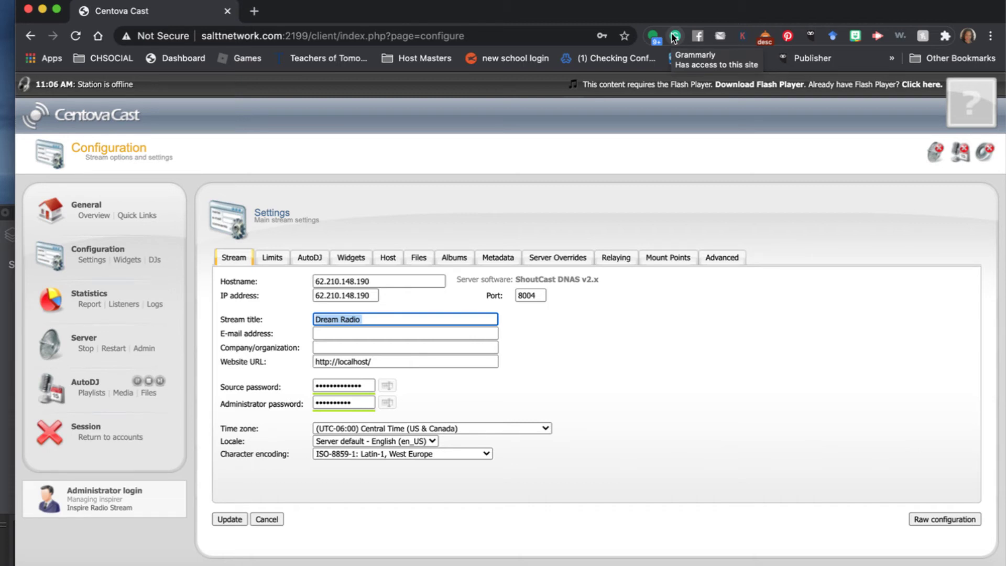
{"action": "type", "text": "Royal Radio"}
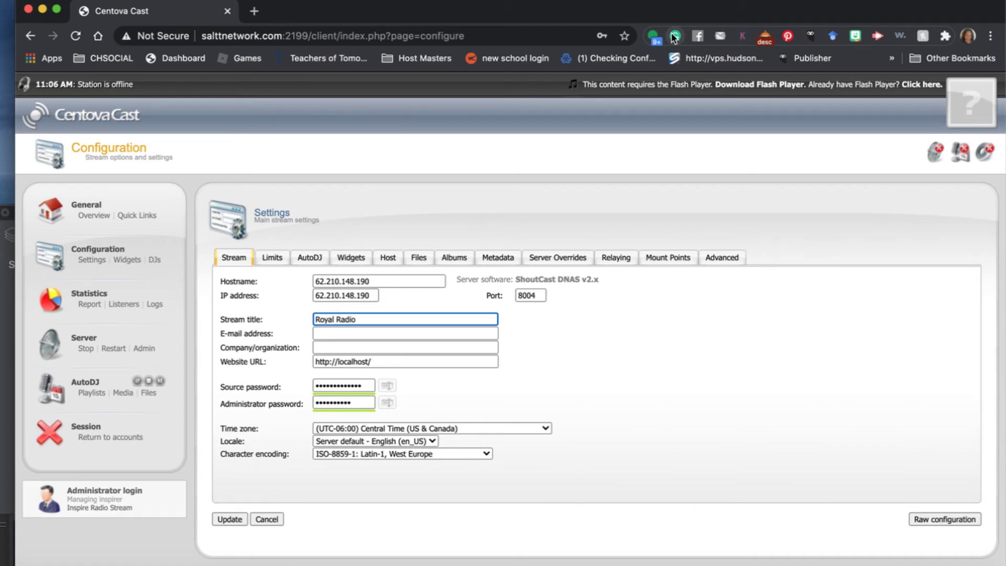
{"action": "left_click", "coordinate": [223, 521]}
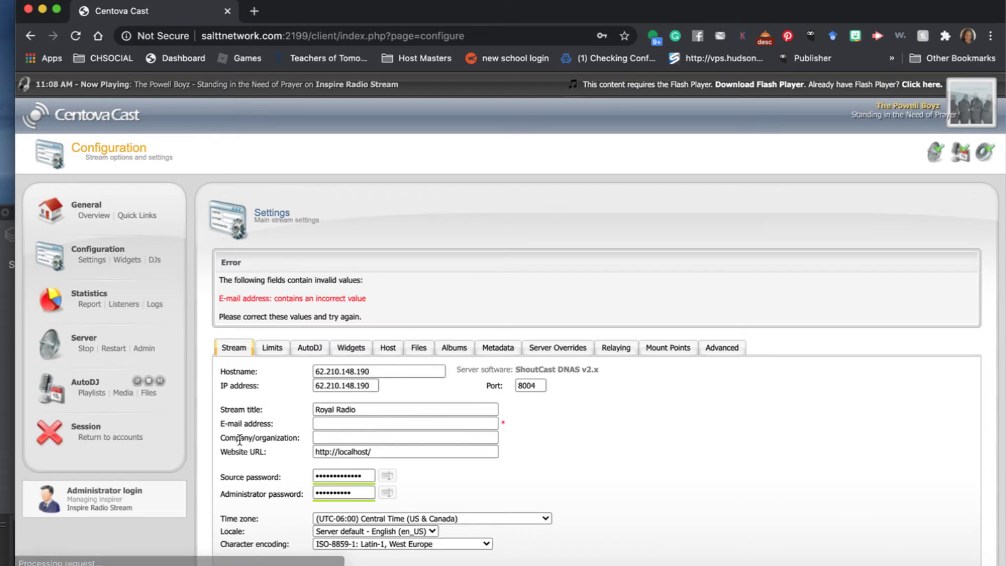
Step: Fill in a contact e-mail address and save the Royal Radio settings
{"action": "scroll", "coordinate": [298, 377], "scroll_direction": "down", "scroll_amount": 3}
{"action": "left_click", "coordinate": [360, 315]}
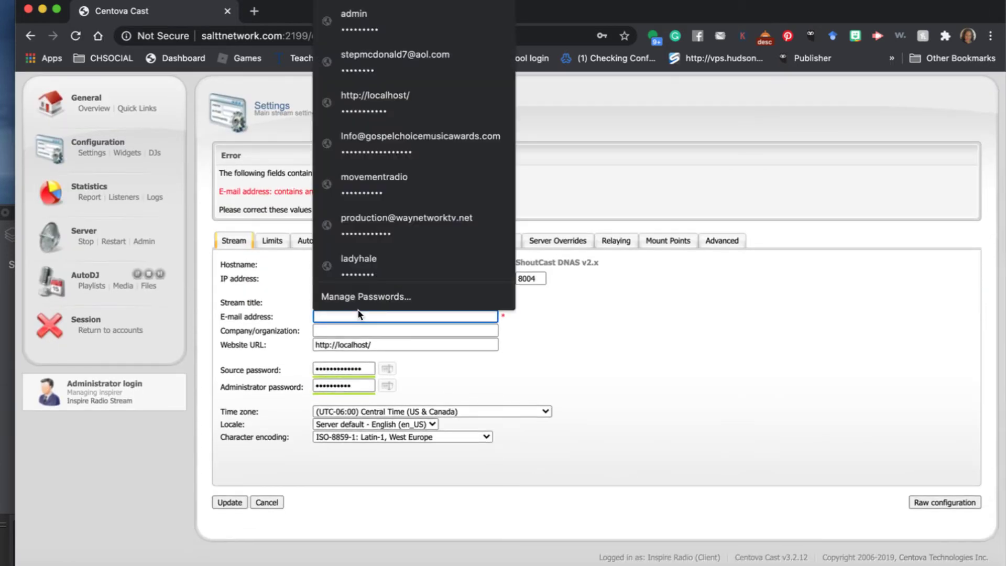
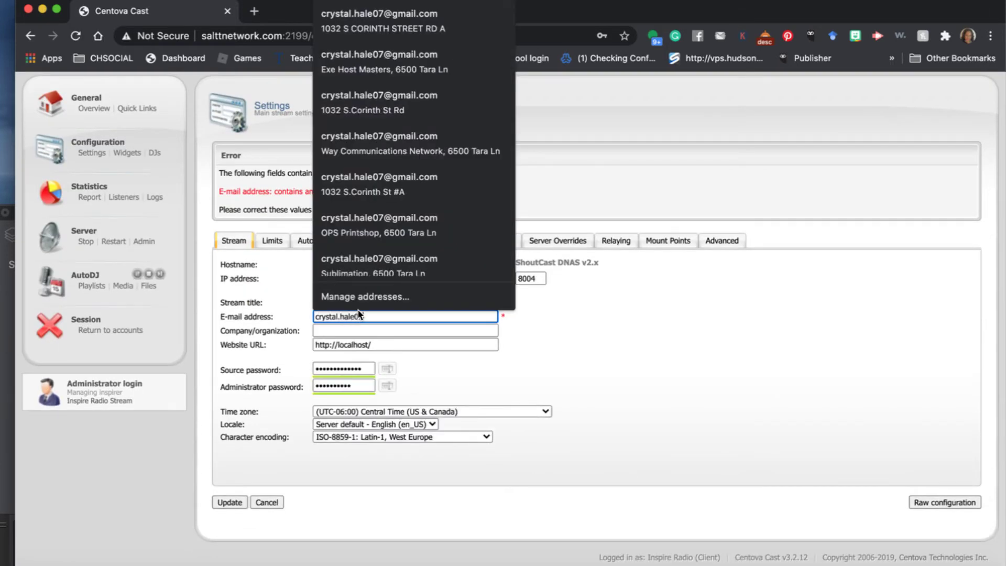
{"action": "left_click", "coordinate": [228, 500]}
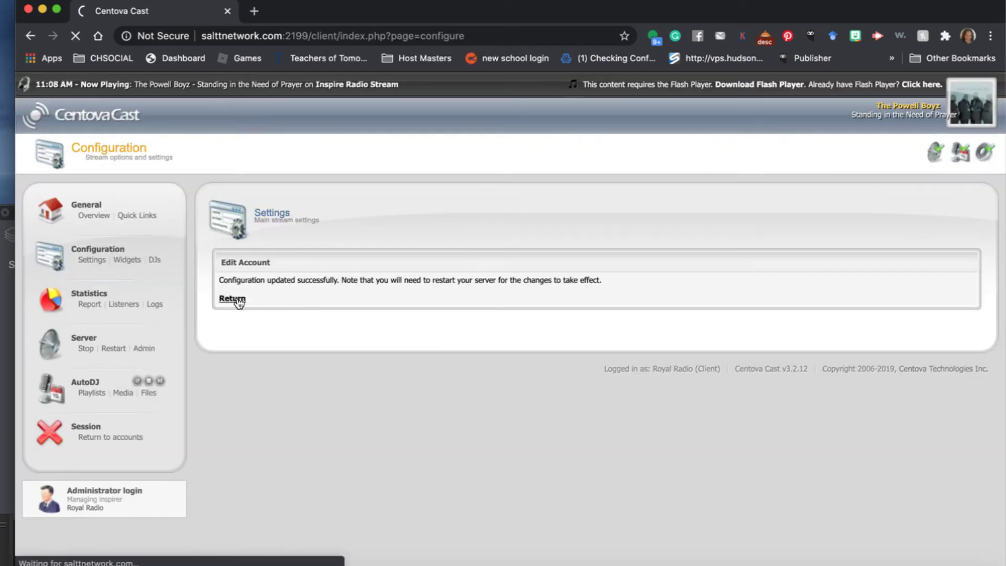
Step: Go back to the DJs list and start deleting the existing DJ account
{"action": "left_click", "coordinate": [237, 300]}
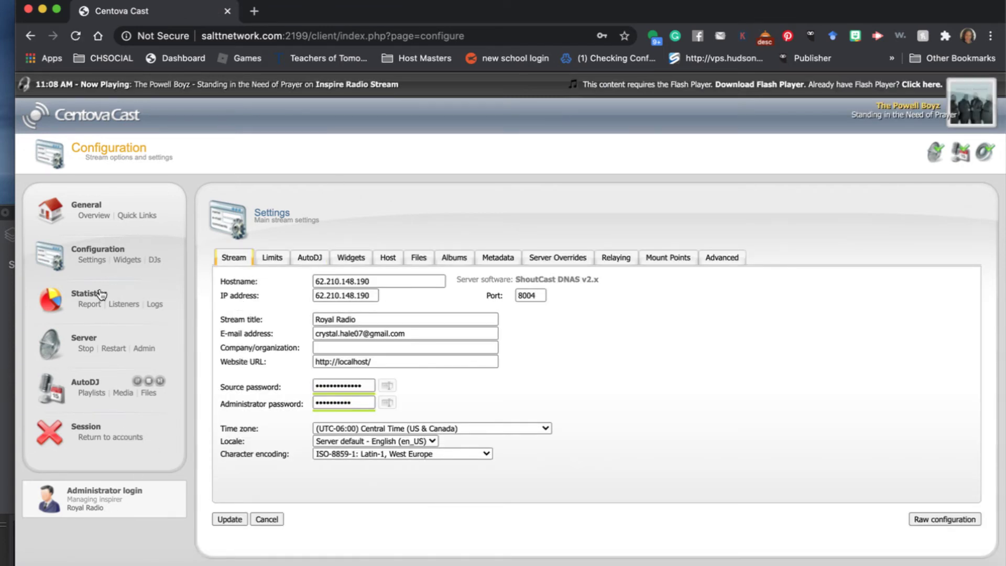
{"action": "left_click", "coordinate": [158, 260]}
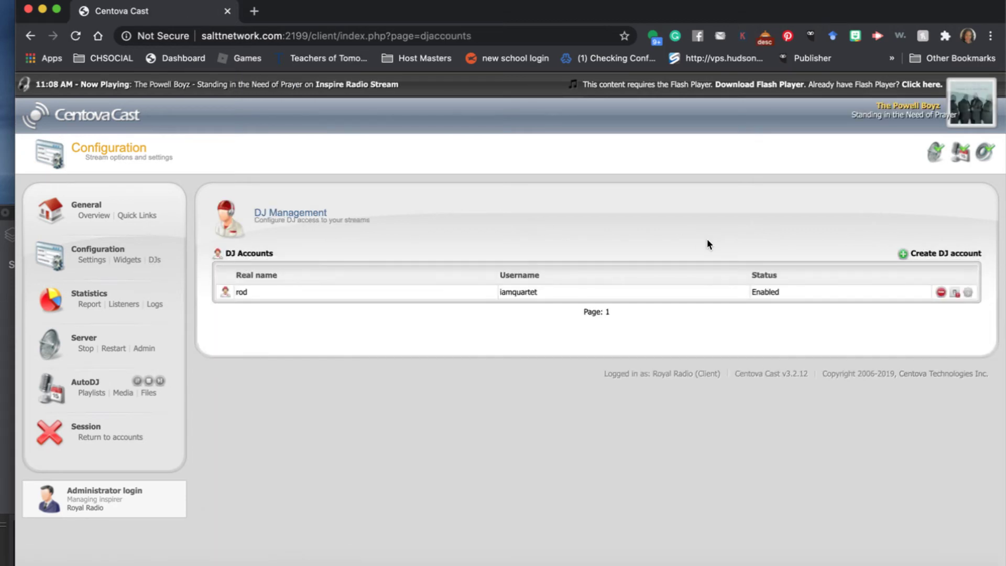
{"action": "left_click", "coordinate": [941, 292]}
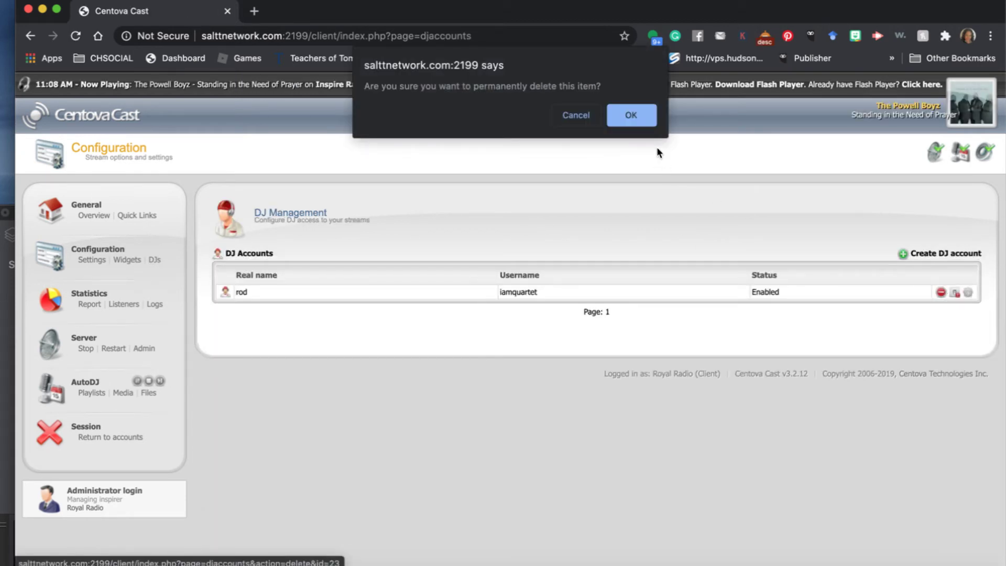
Step: Confirm the deletion and create DJ account 'royalradio' with a matching password pair
{"action": "left_click", "coordinate": [627, 112]}
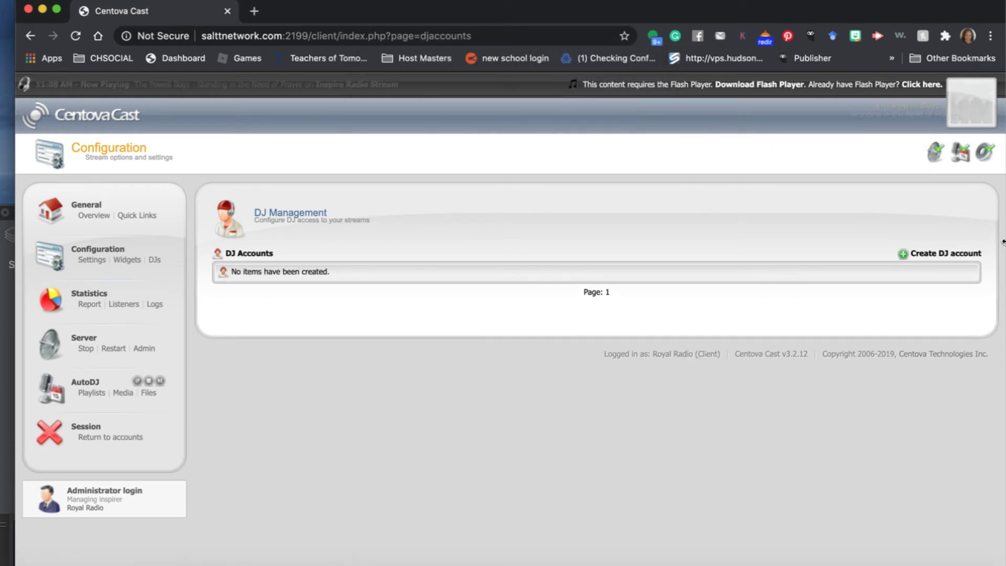
{"action": "left_click", "coordinate": [924, 253]}
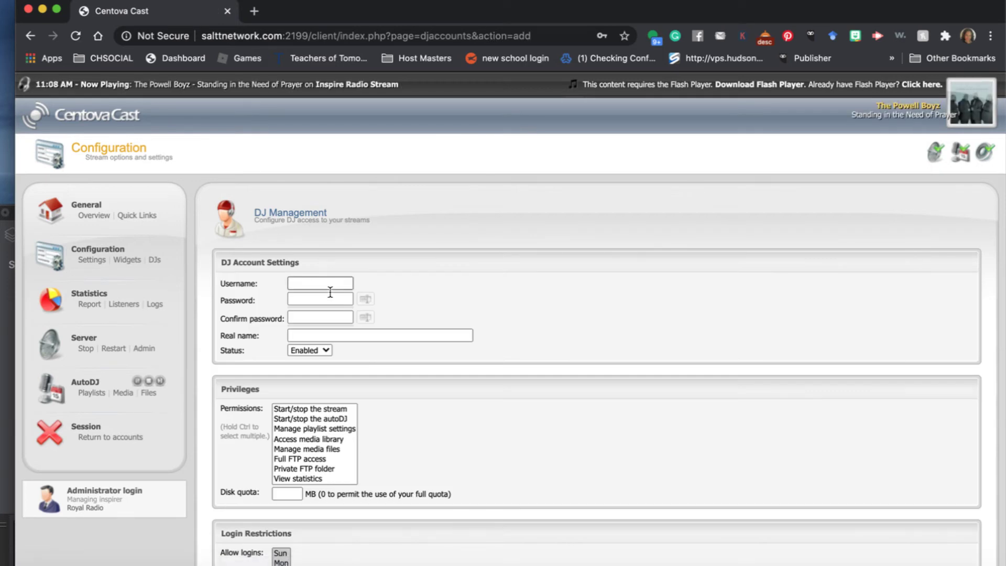
{"action": "left_click", "coordinate": [330, 291]}
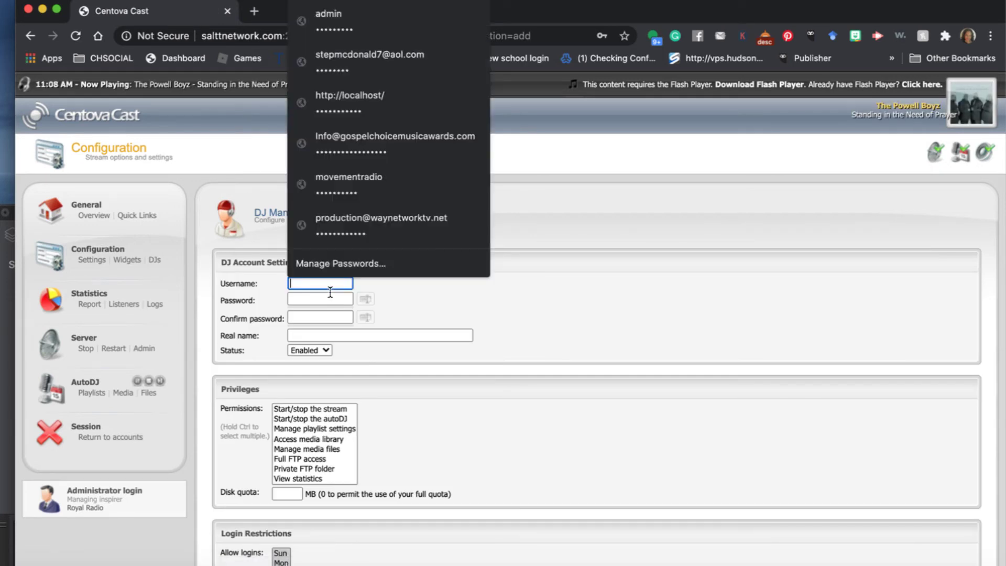
{"action": "type", "text": "royalradio"}
{"action": "key", "text": "Tab"}
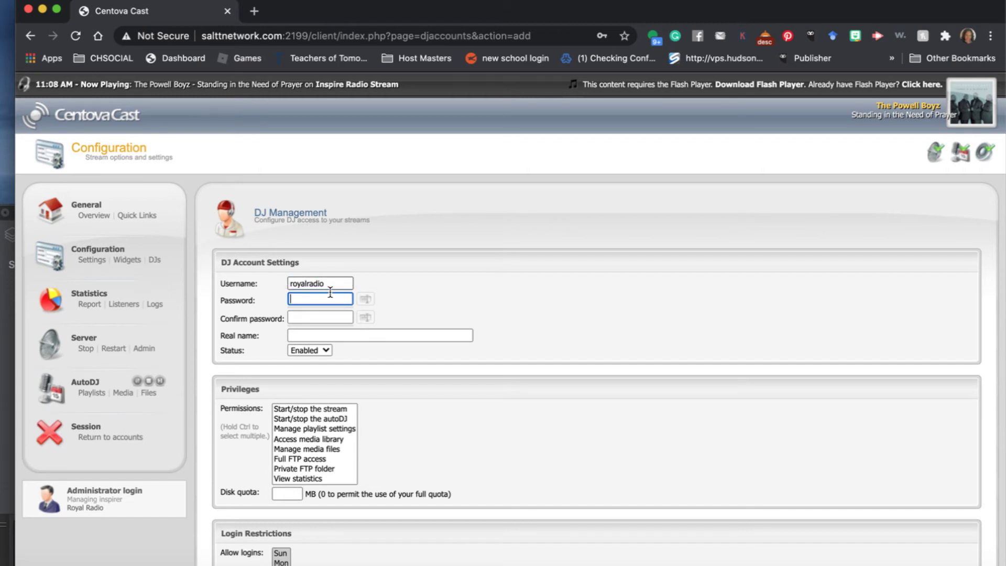
{"action": "key", "text": "Tab"}
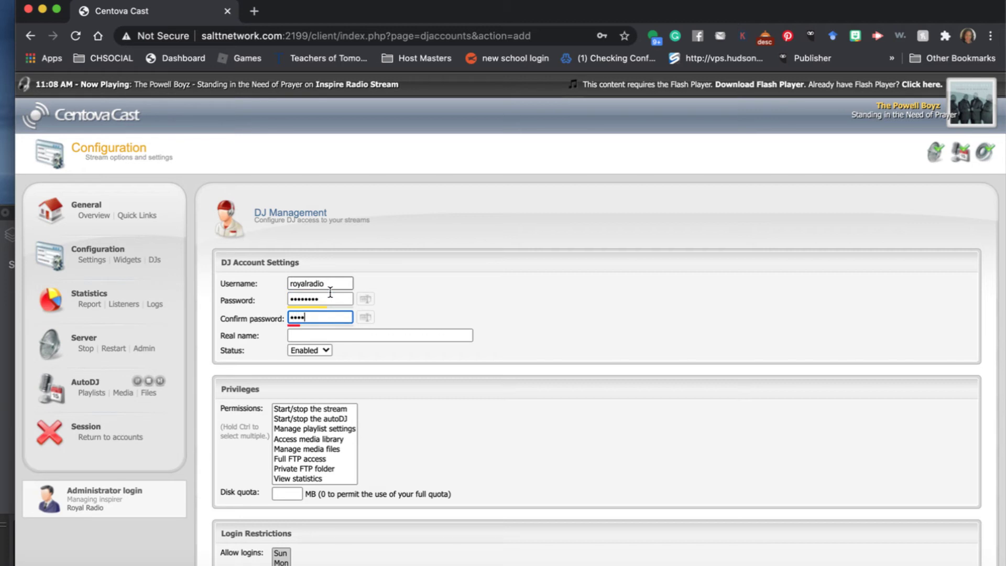
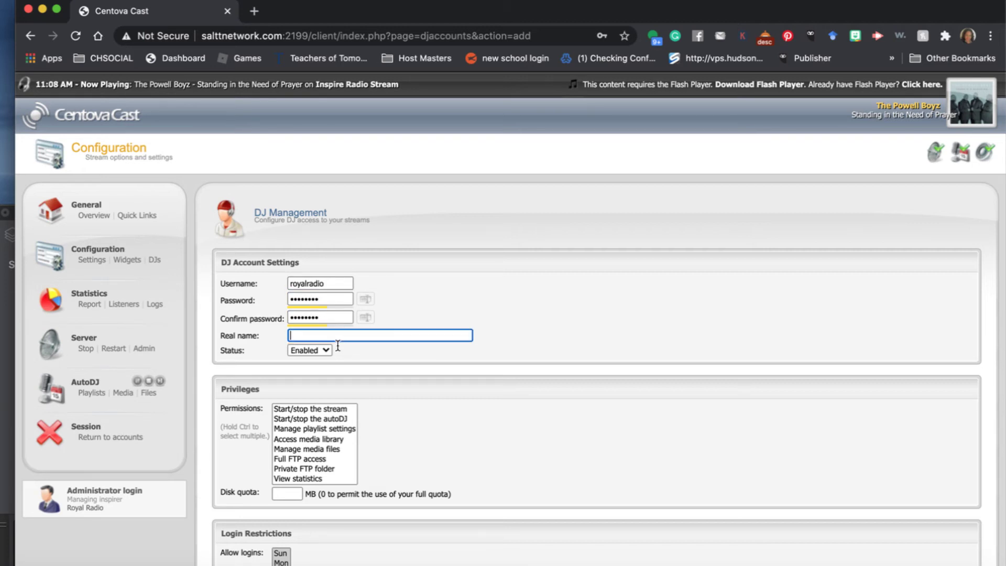
Step: Enter the DJ's real name, grant every permission and save the new account
{"action": "left_click", "coordinate": [338, 344]}
{"action": "type", "text": "Ladyhale"}
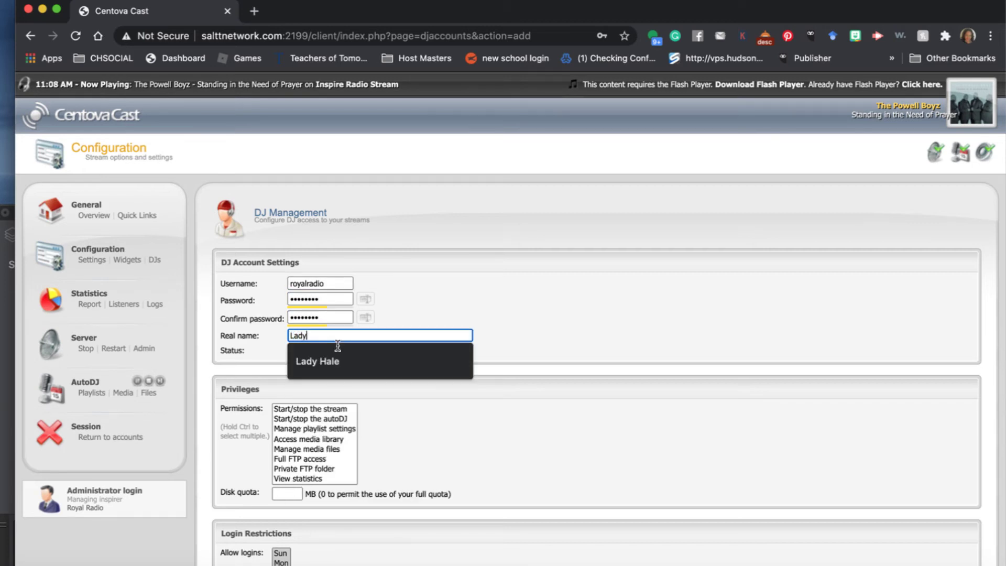
{"action": "left_click", "coordinate": [329, 440]}
{"action": "key", "text": "super+a"}
{"action": "scroll", "coordinate": [270, 469], "scroll_direction": "down", "scroll_amount": 5}
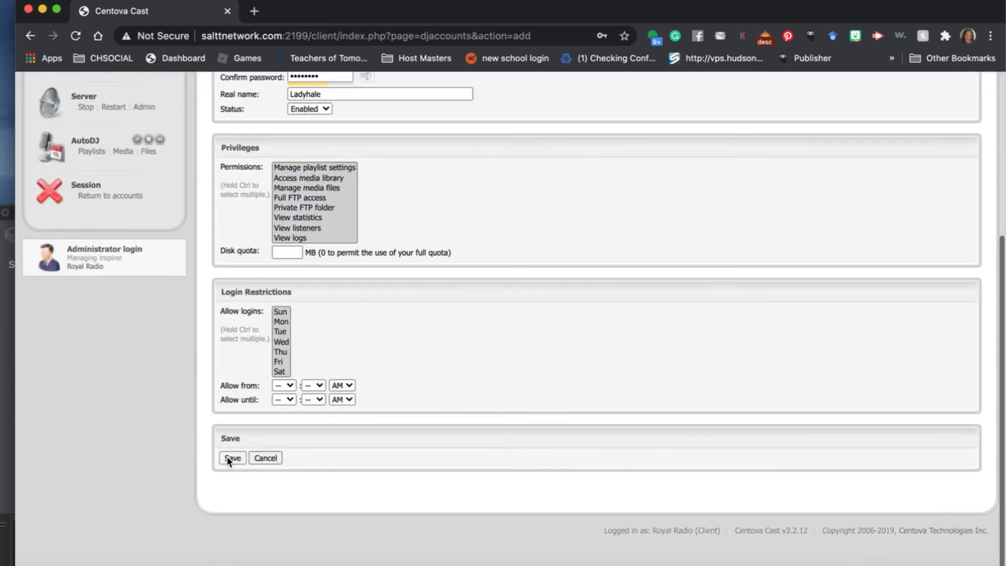
{"action": "left_click", "coordinate": [231, 458]}
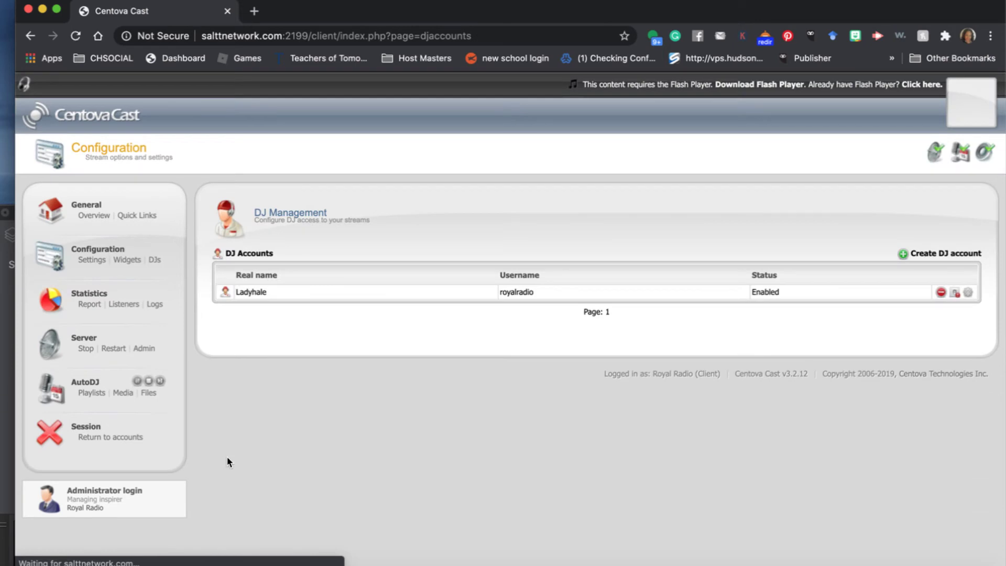
Step: Restart the streaming server, dismiss the Directory warning and show the Quick Links tune-in URLs
{"action": "left_click", "coordinate": [114, 348]}
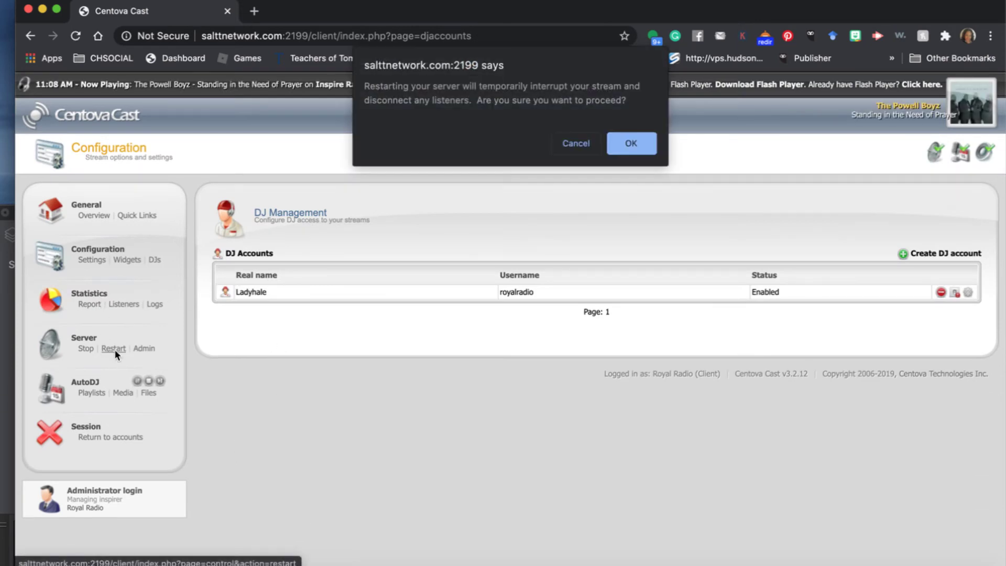
{"action": "left_click", "coordinate": [628, 134]}
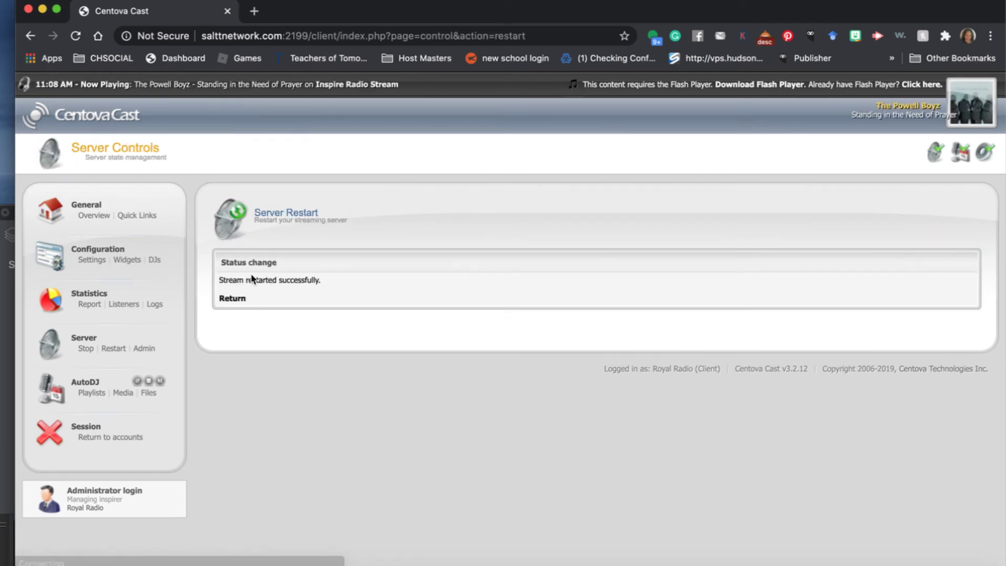
{"action": "left_click", "coordinate": [229, 302]}
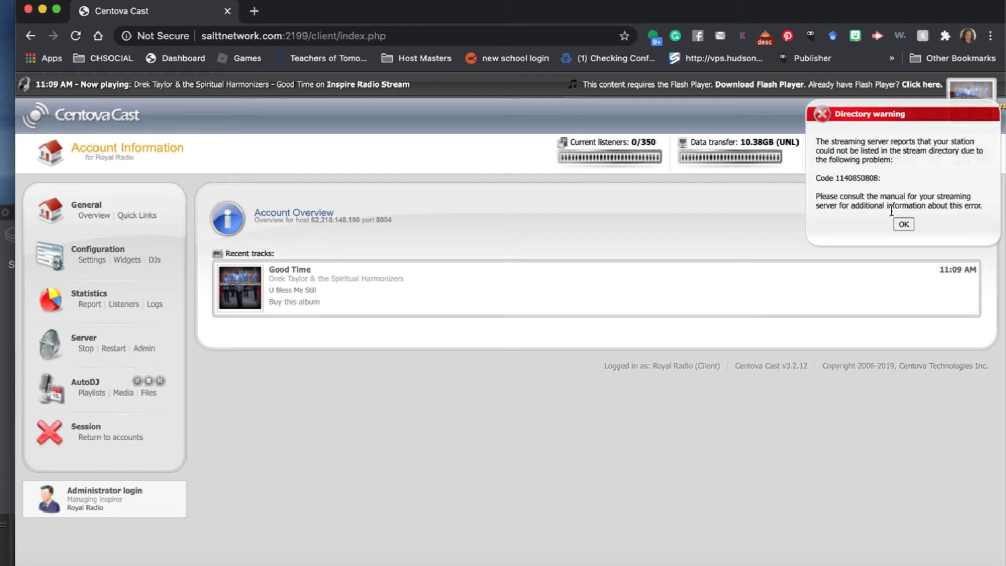
{"action": "left_click", "coordinate": [910, 222]}
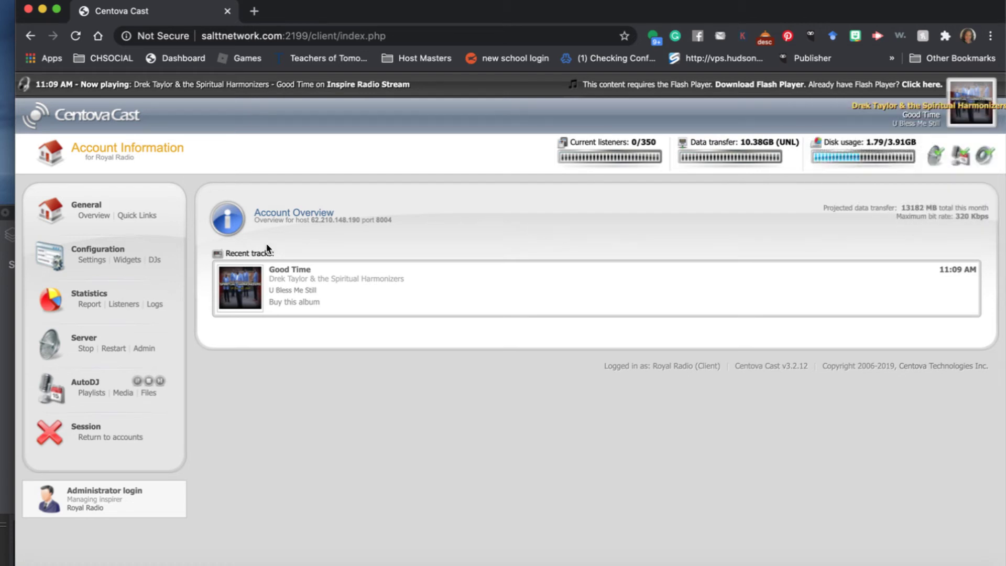
{"action": "left_click", "coordinate": [138, 216]}
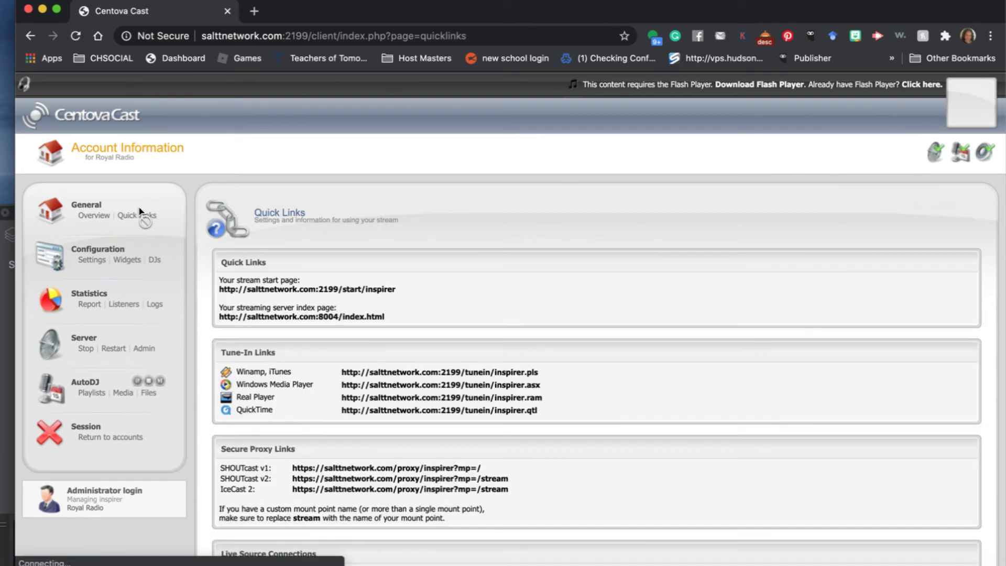
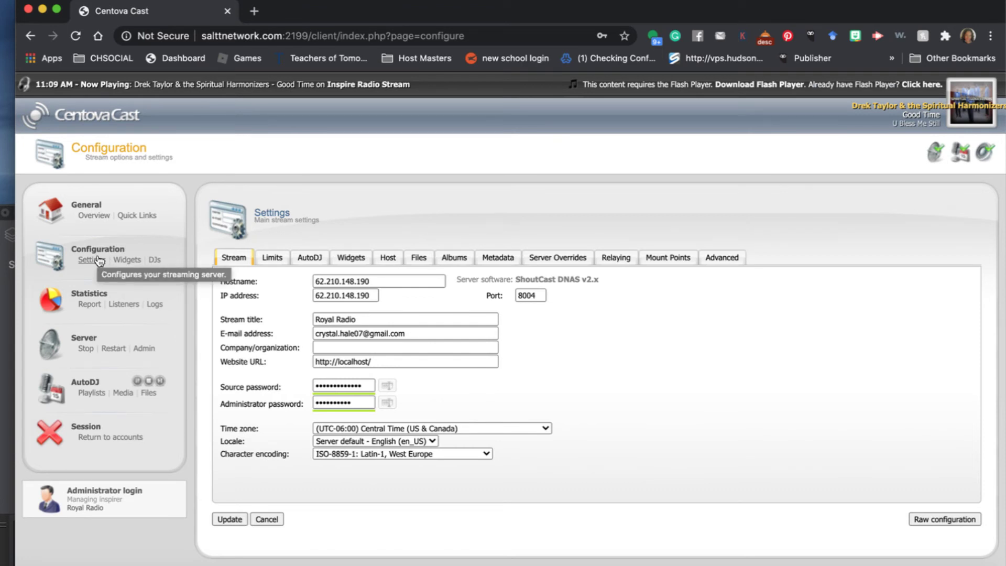
Step: Copy the stream start page address from Centova Cast's Quick Links
{"action": "left_click", "coordinate": [141, 216]}
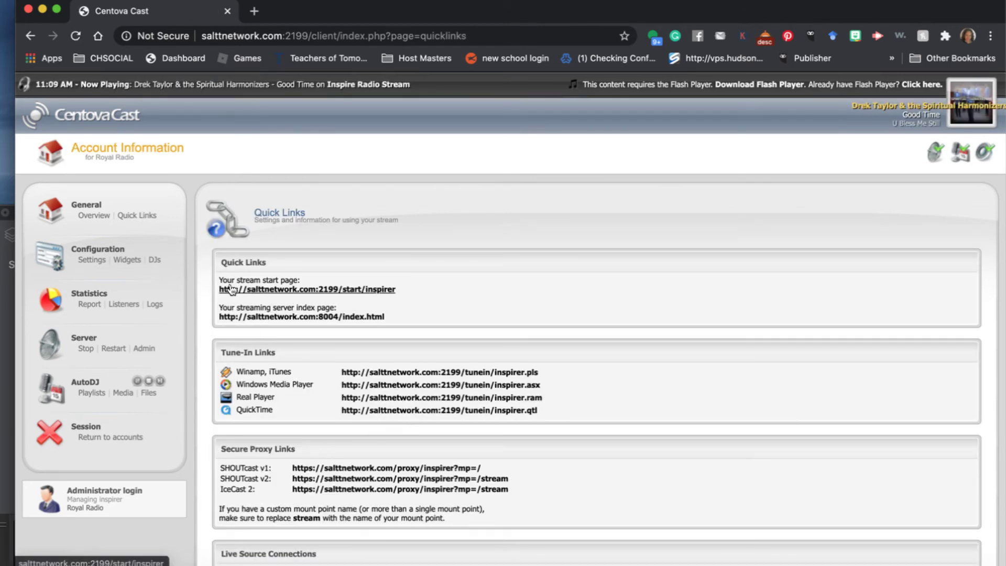
{"action": "left_click_drag", "start_coordinate": [218, 289], "coordinate": [344, 297]}
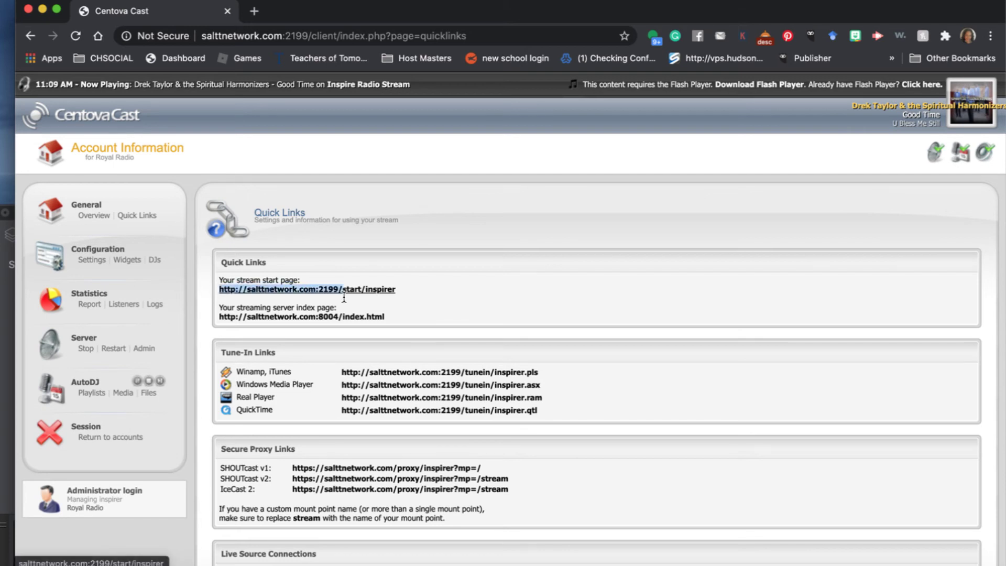
{"action": "right_click", "coordinate": [339, 288]}
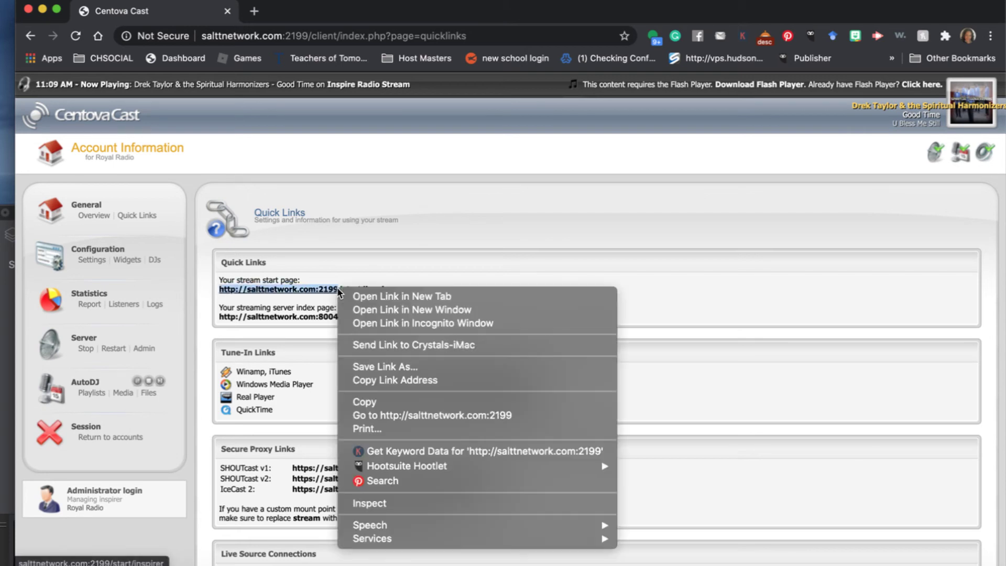
{"action": "left_click", "coordinate": [365, 402]}
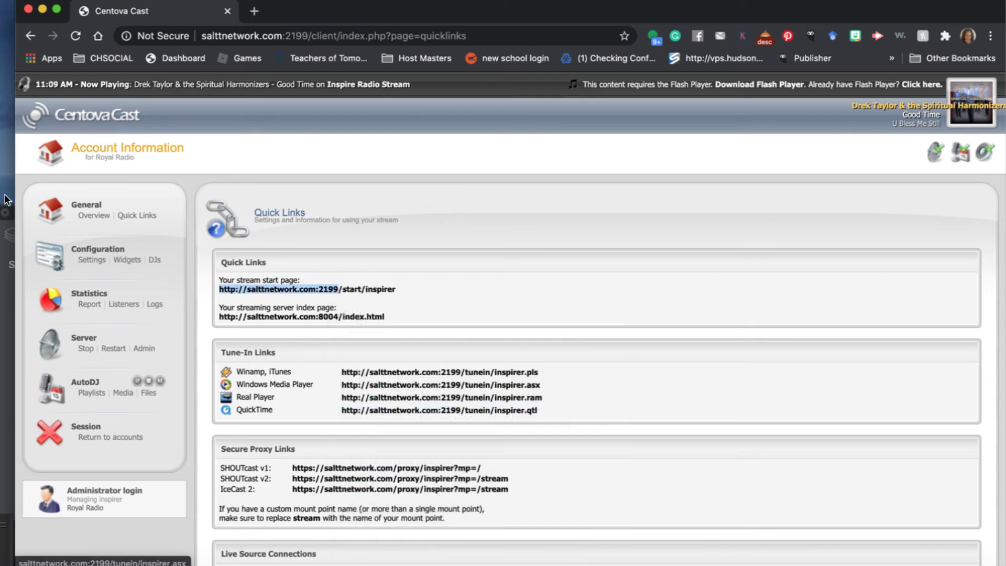
Step: Paste the copied address over the stream Hostname value and save the settings
{"action": "left_click", "coordinate": [92, 260]}
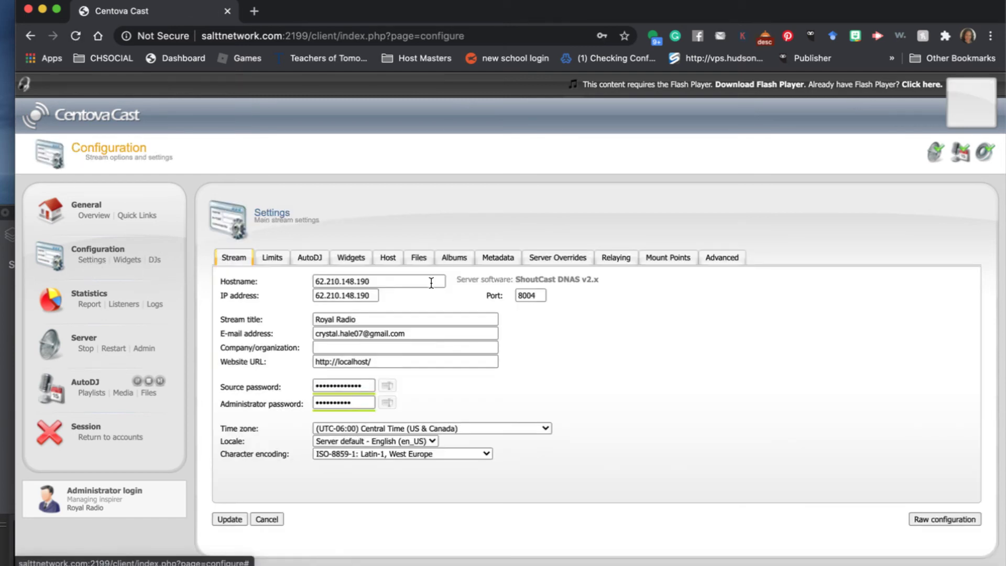
{"action": "double_click", "coordinate": [401, 289]}
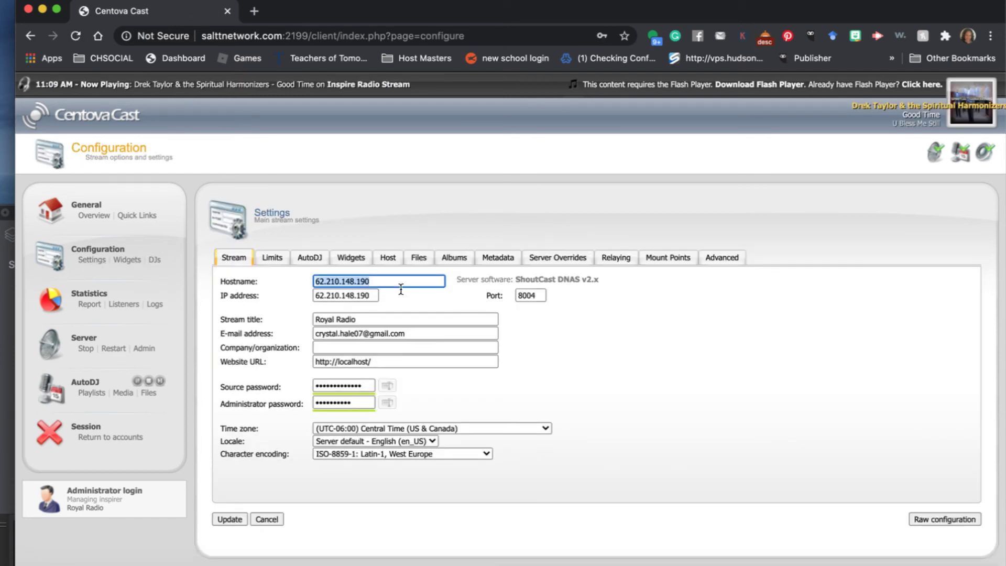
{"action": "key", "text": "super+v"}
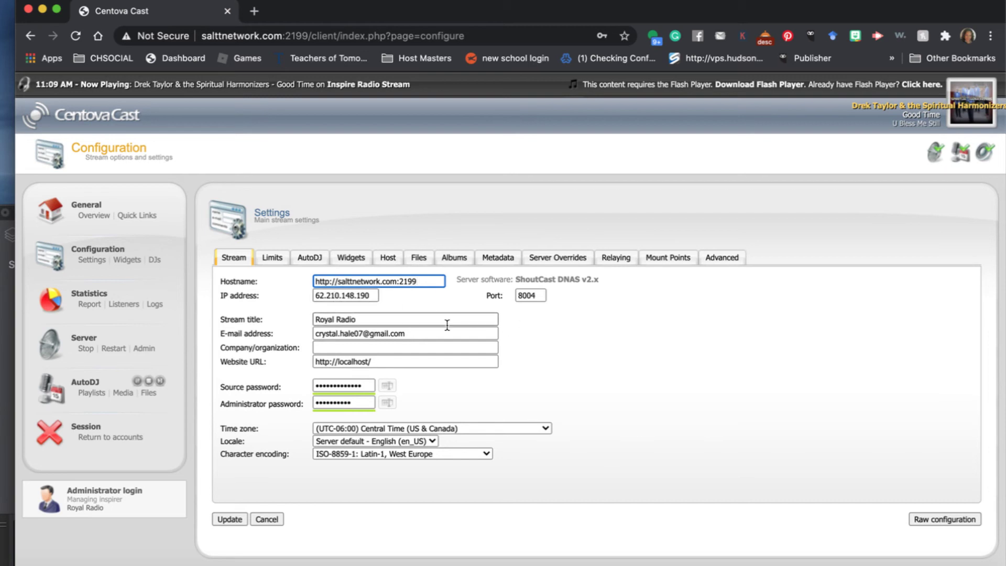
{"action": "left_click", "coordinate": [222, 518]}
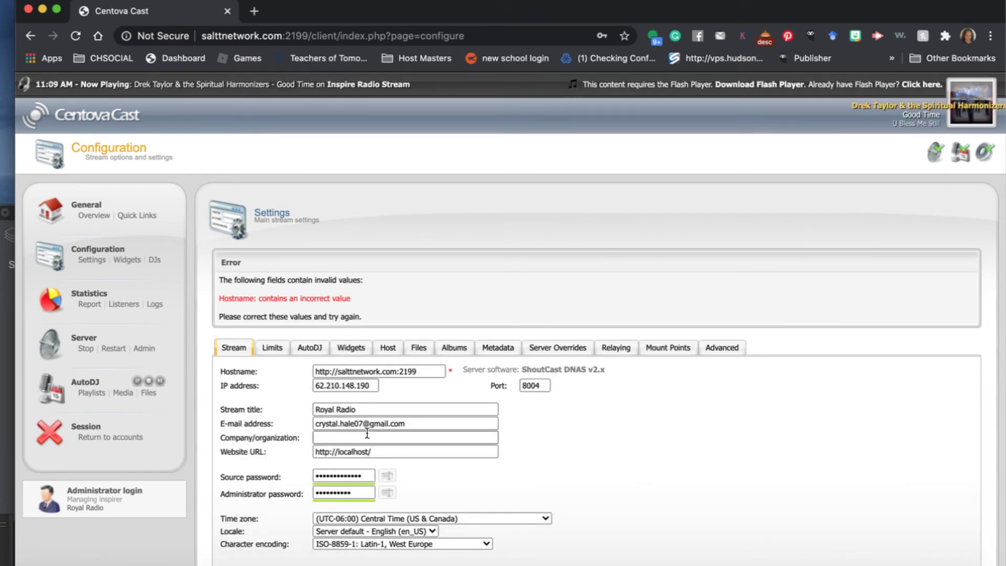
{"action": "left_click", "coordinate": [337, 373]}
{"action": "key", "text": "BackSpace"}
{"action": "left_click", "coordinate": [403, 376]}
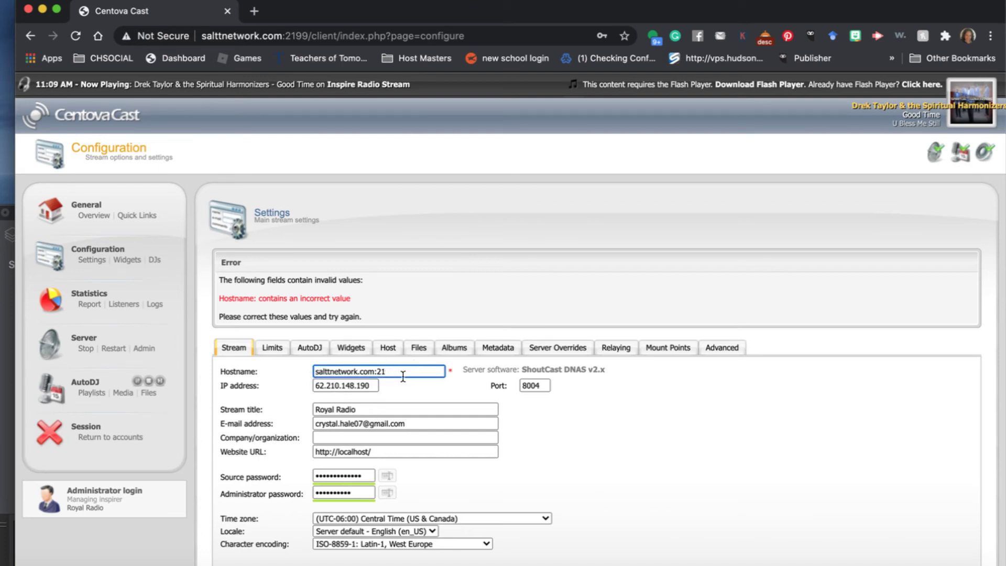
{"action": "scroll", "coordinate": [279, 454], "scroll_direction": "down", "scroll_amount": 3}
{"action": "left_click", "coordinate": [226, 476]}
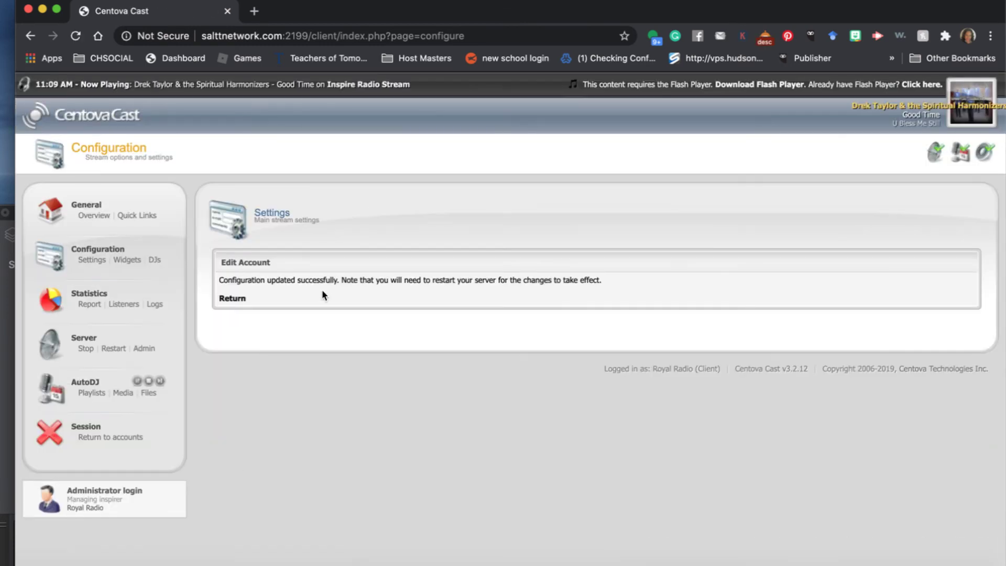
{"action": "left_click", "coordinate": [243, 300]}
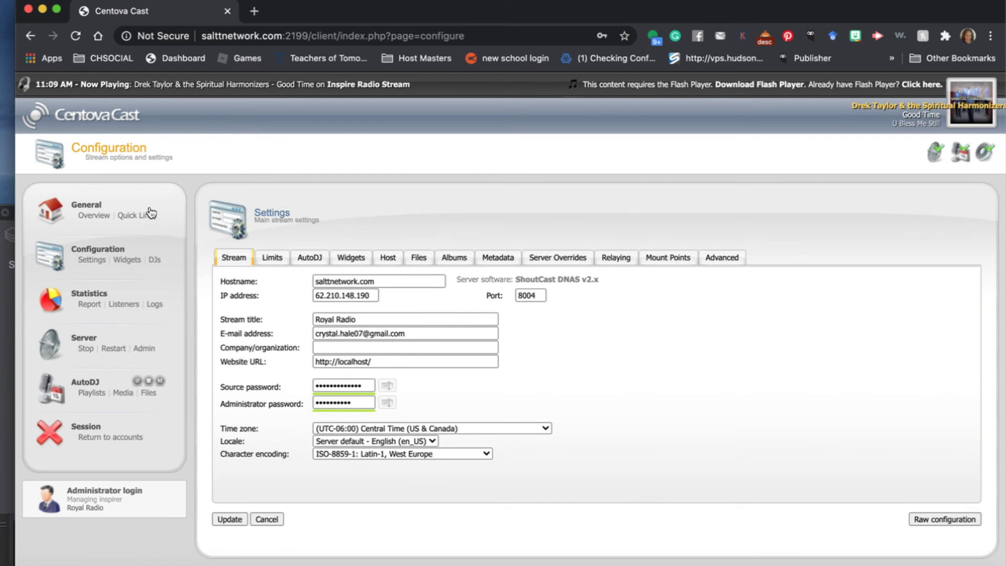
Step: Test the Quick Links secure proxy stream links, including the /stream one, returning after each
{"action": "left_click", "coordinate": [150, 214]}
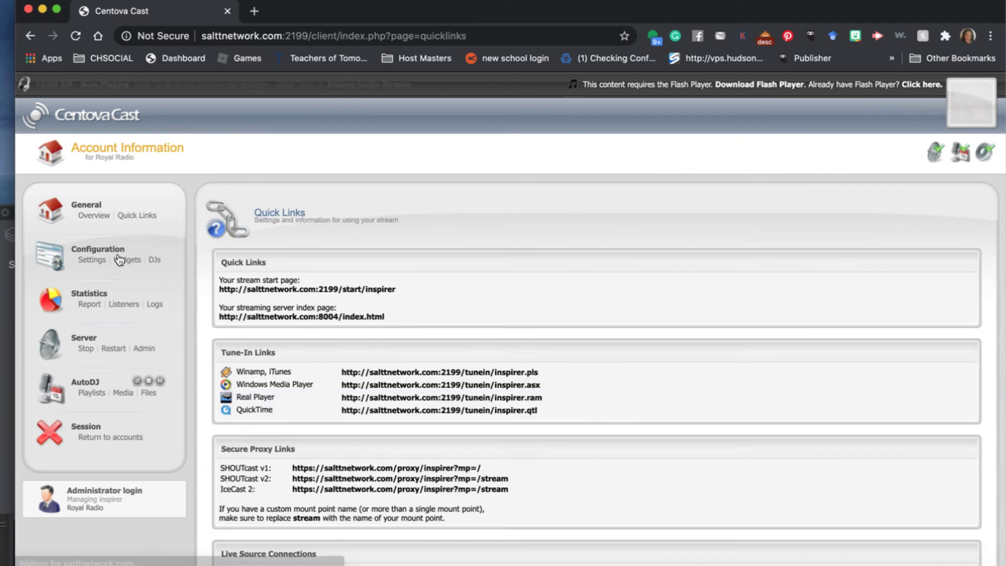
{"action": "left_click", "coordinate": [97, 260]}
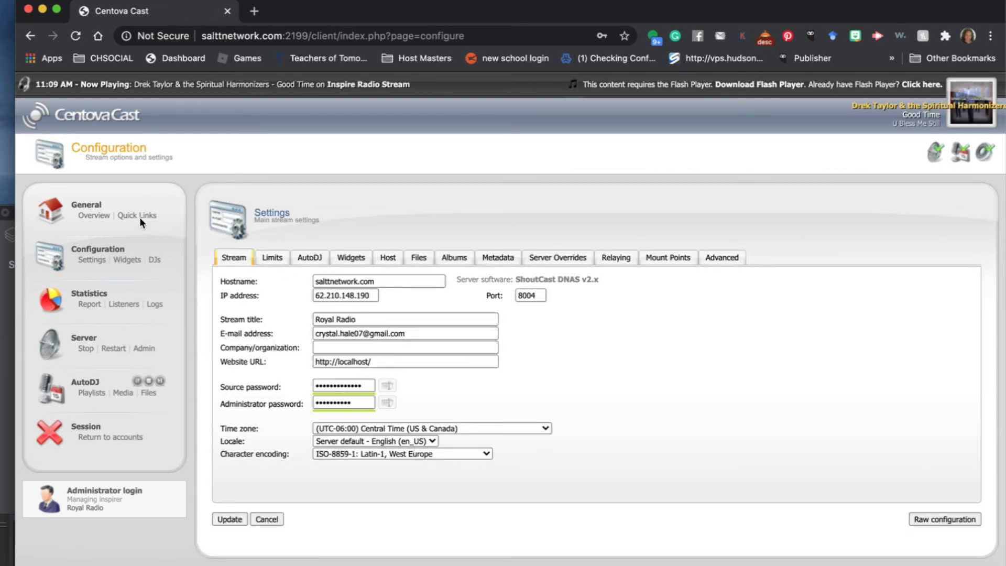
{"action": "left_click", "coordinate": [135, 214]}
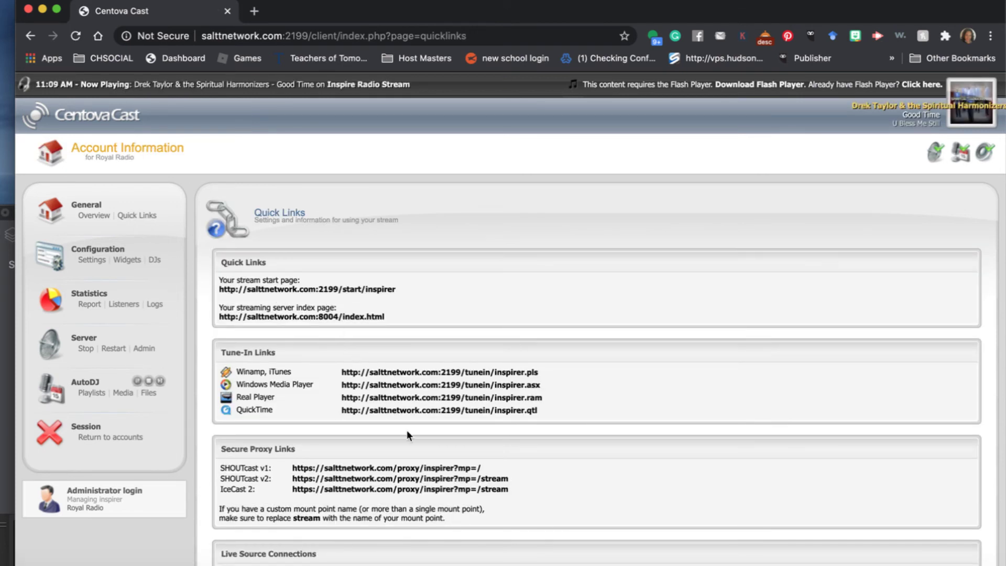
{"action": "left_click", "coordinate": [431, 481]}
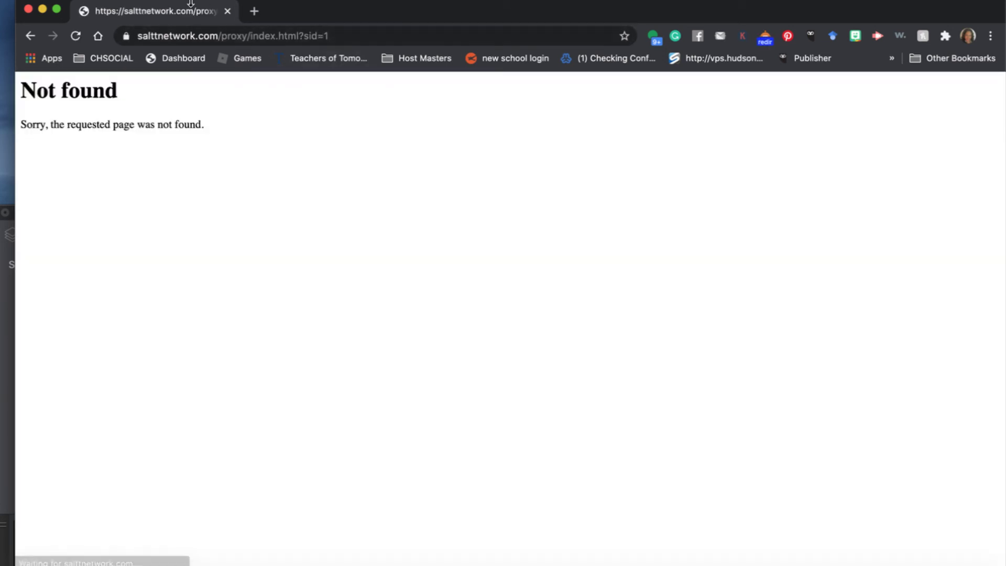
{"action": "left_click", "coordinate": [33, 40]}
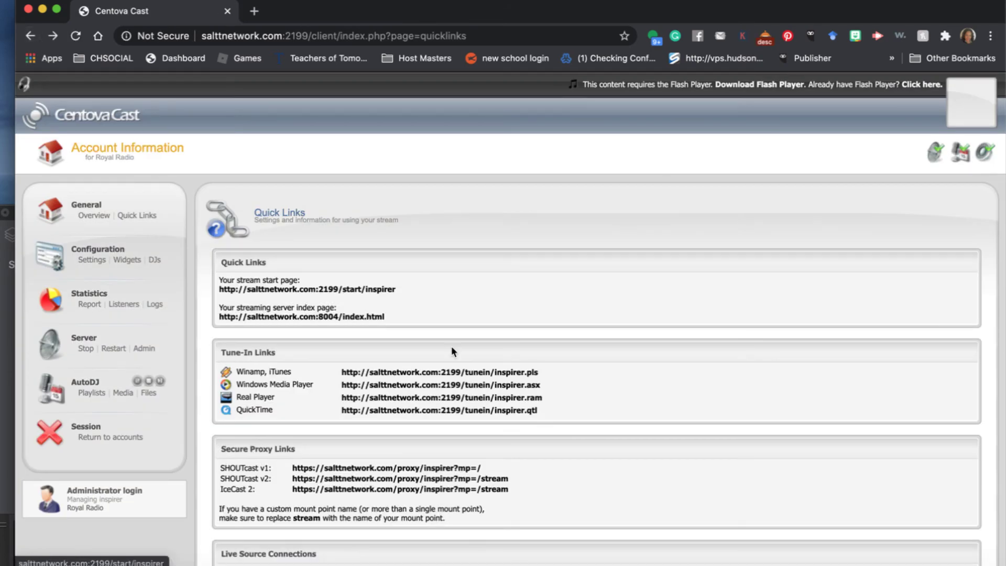
{"action": "left_click", "coordinate": [472, 484]}
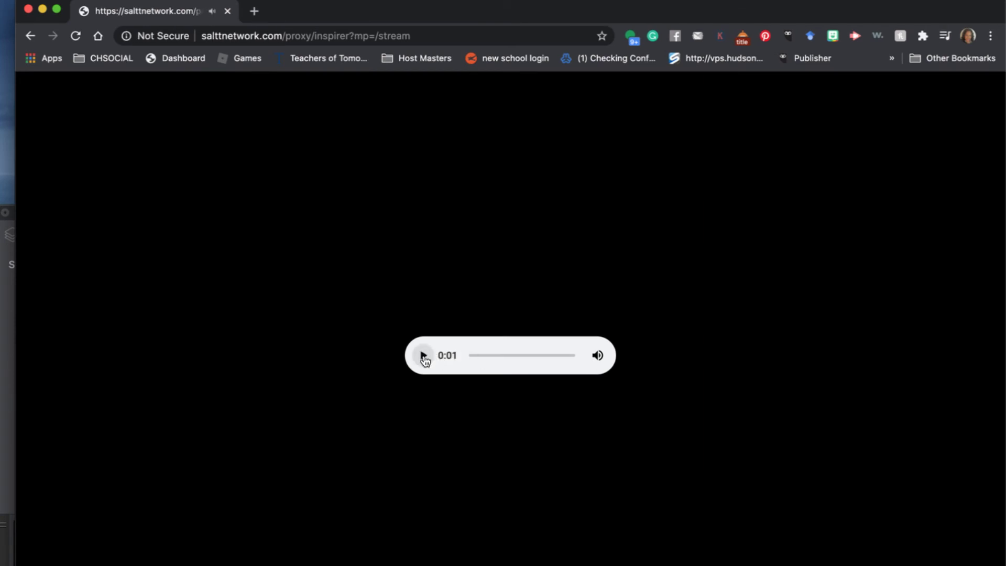
{"action": "left_click", "coordinate": [31, 36]}
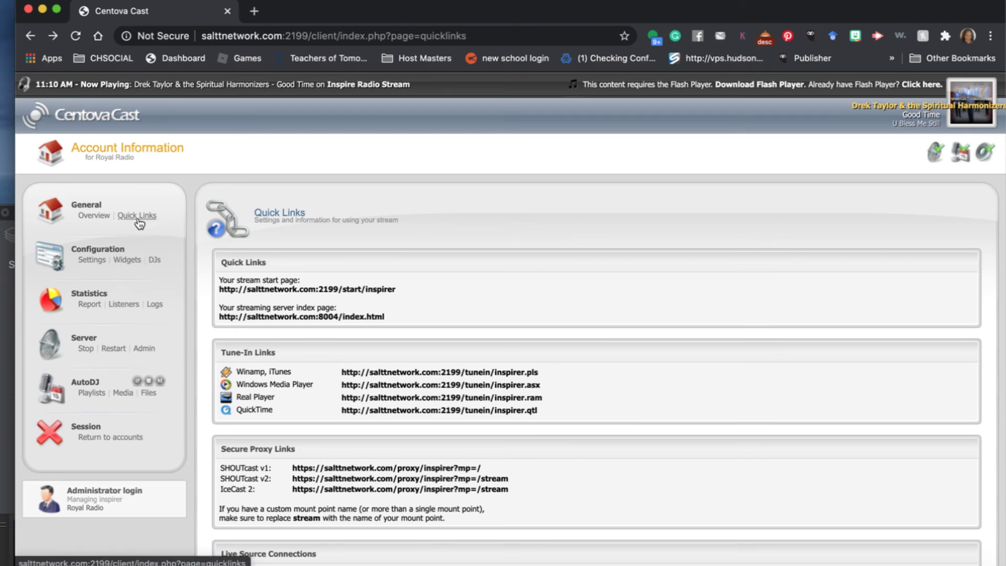
Step: Copy the server hostname salttnetwork.com from the Live Source Connections details
{"action": "scroll", "coordinate": [325, 363], "scroll_direction": "down", "scroll_amount": 7}
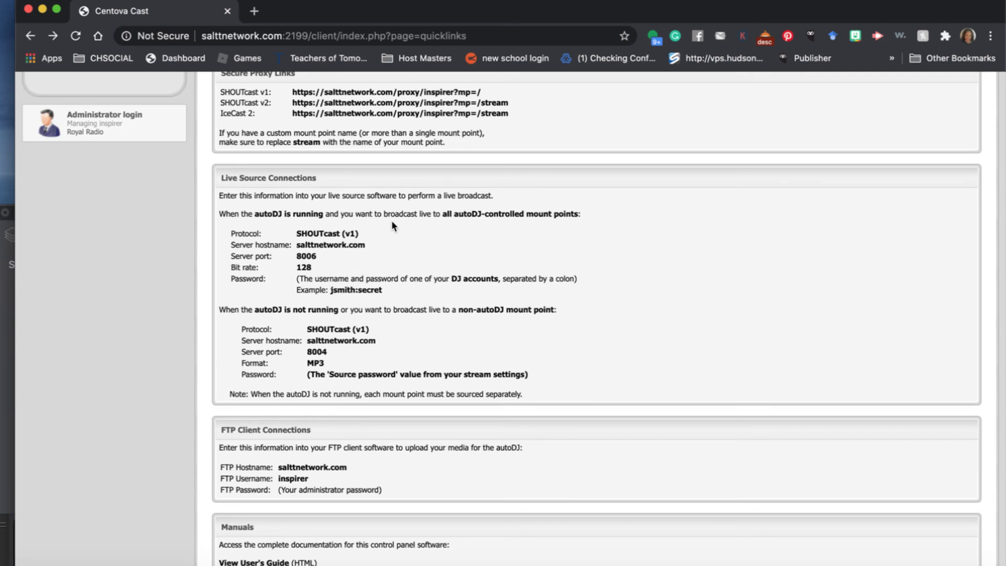
{"action": "left_click_drag", "start_coordinate": [297, 245], "coordinate": [358, 253]}
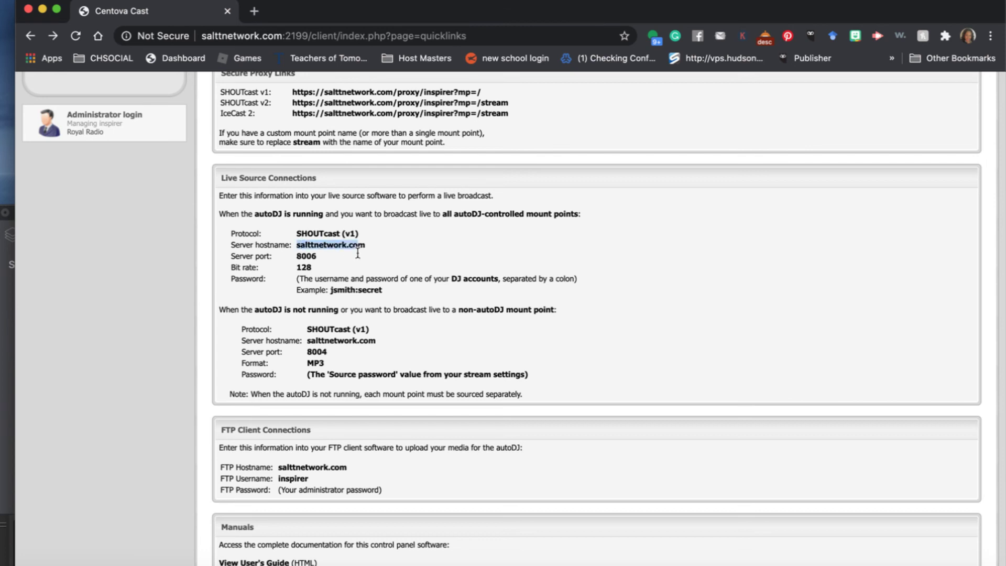
{"action": "right_click", "coordinate": [368, 245]}
{"action": "left_click", "coordinate": [392, 272]}
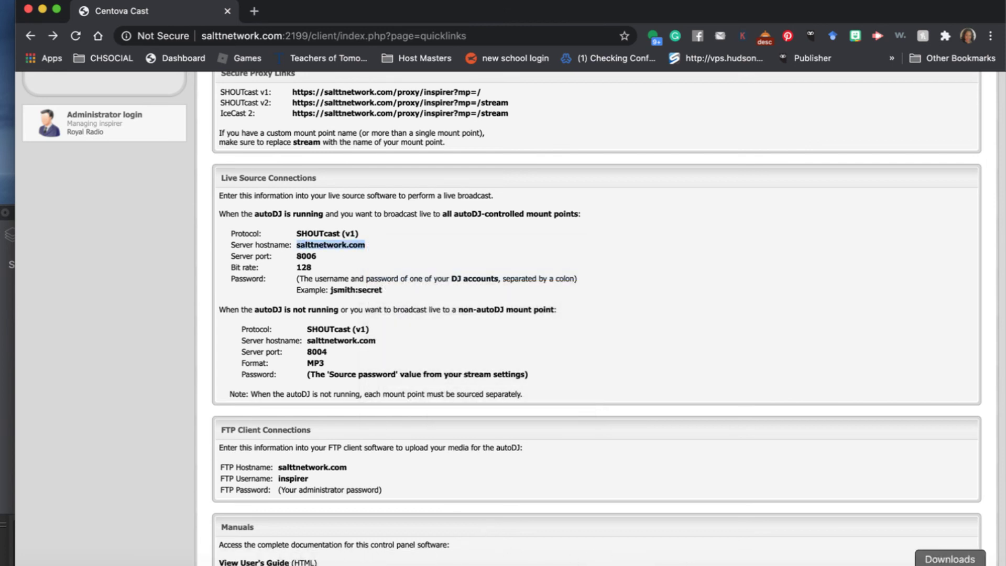
Step: Paste salttnetwork.com as the server address in Audio Hijack's Broadcast settings
{"action": "left_click", "coordinate": [915, 563]}
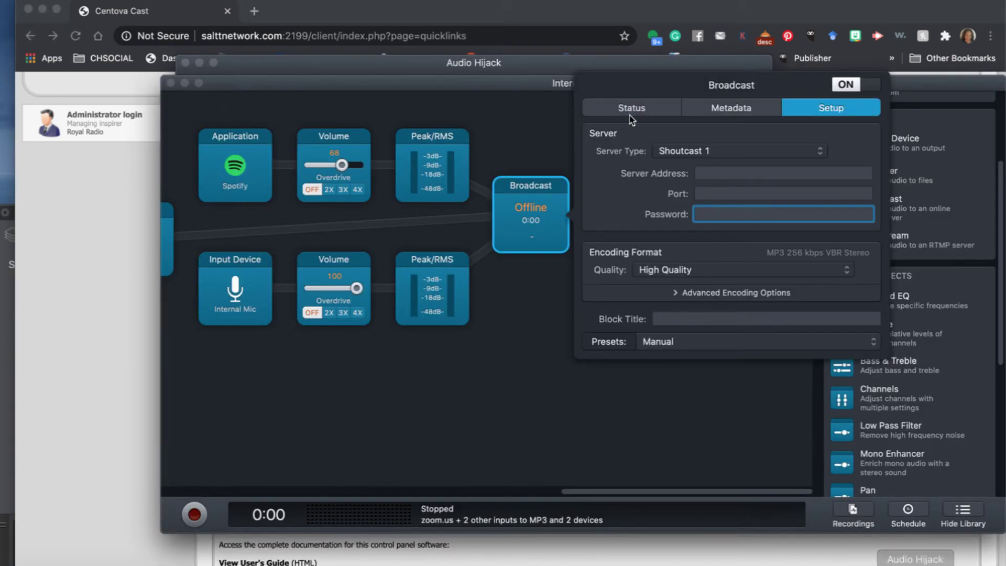
{"action": "left_click", "coordinate": [724, 178]}
{"action": "right_click", "coordinate": [725, 180]}
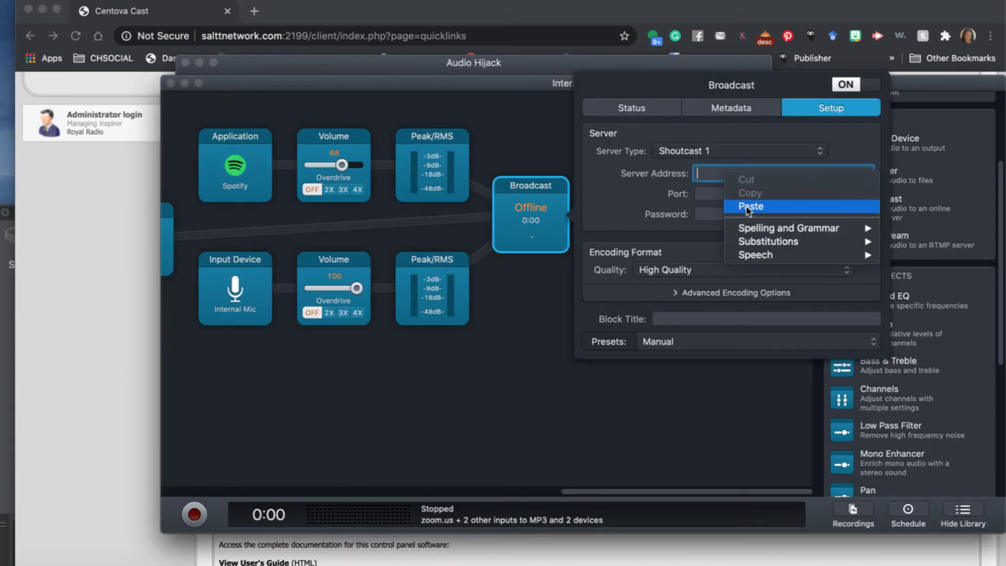
{"action": "left_click", "coordinate": [745, 205]}
{"action": "left_click", "coordinate": [723, 195]}
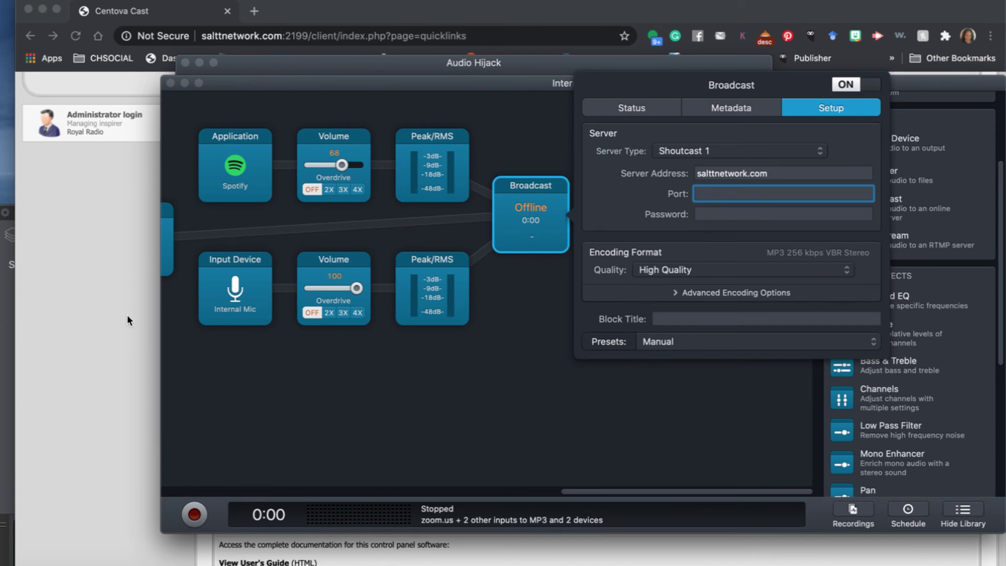
Step: Copy port 8006 from Centova Cast and paste it as the broadcast port
{"action": "left_click", "coordinate": [127, 319]}
{"action": "left_click_drag", "start_coordinate": [296, 257], "coordinate": [321, 259]}
{"action": "right_click", "coordinate": [323, 260]}
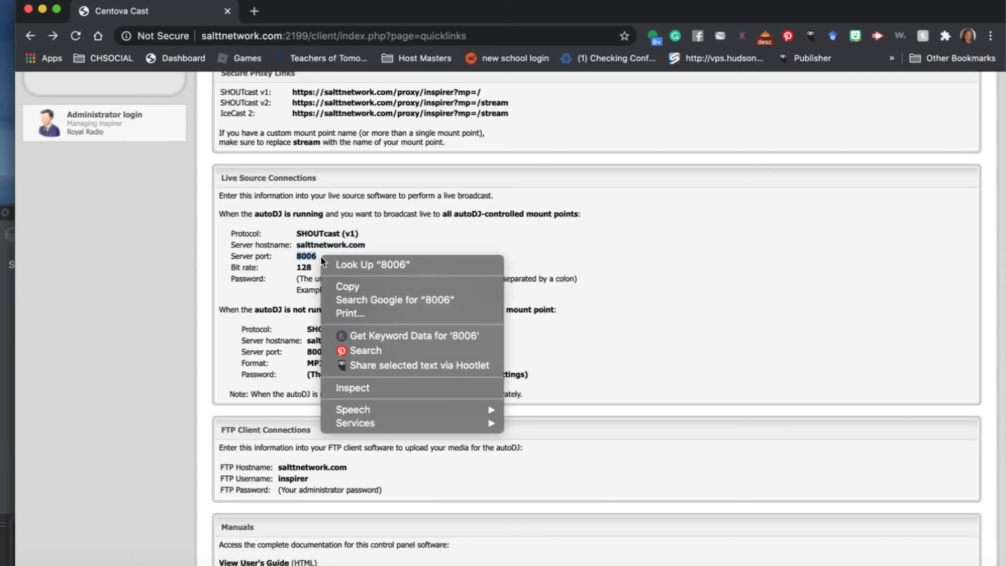
{"action": "left_click", "coordinate": [344, 287]}
{"action": "left_click", "coordinate": [915, 564]}
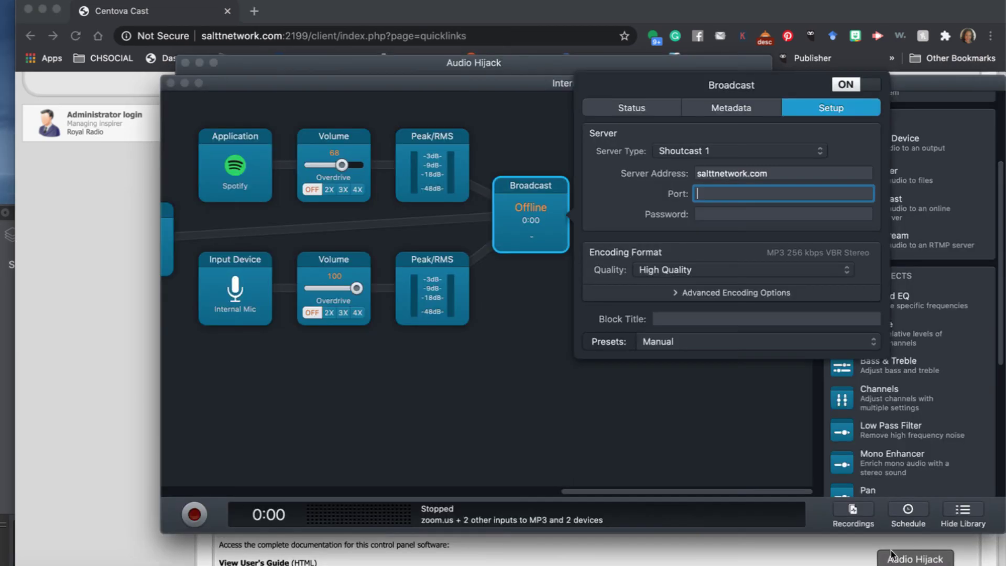
{"action": "right_click", "coordinate": [715, 197]}
{"action": "left_click", "coordinate": [726, 222]}
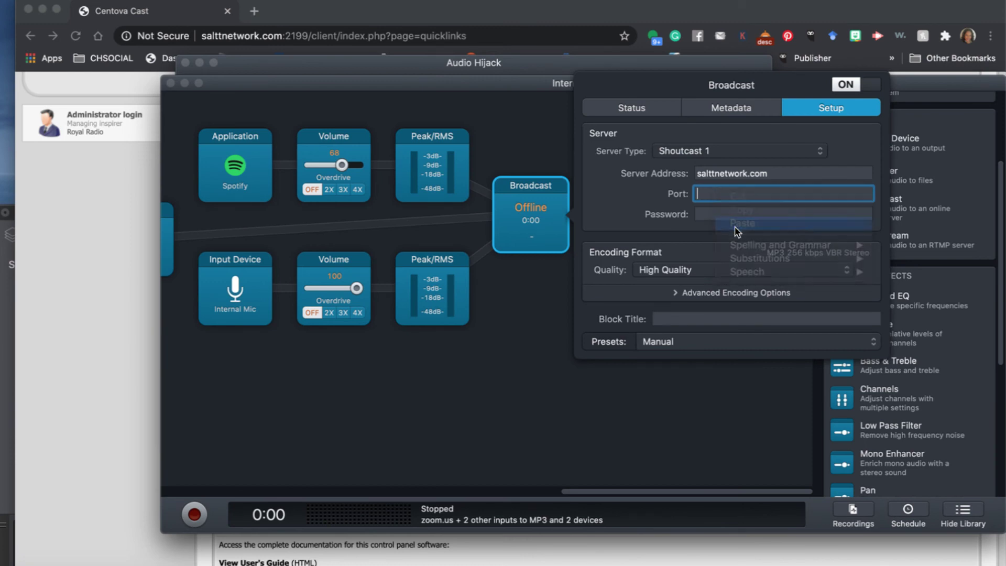
{"action": "left_click", "coordinate": [706, 219]}
Step: Check the DJ accounts page and retype the stream server password in Audio Hijack
{"action": "left_click", "coordinate": [109, 369]}
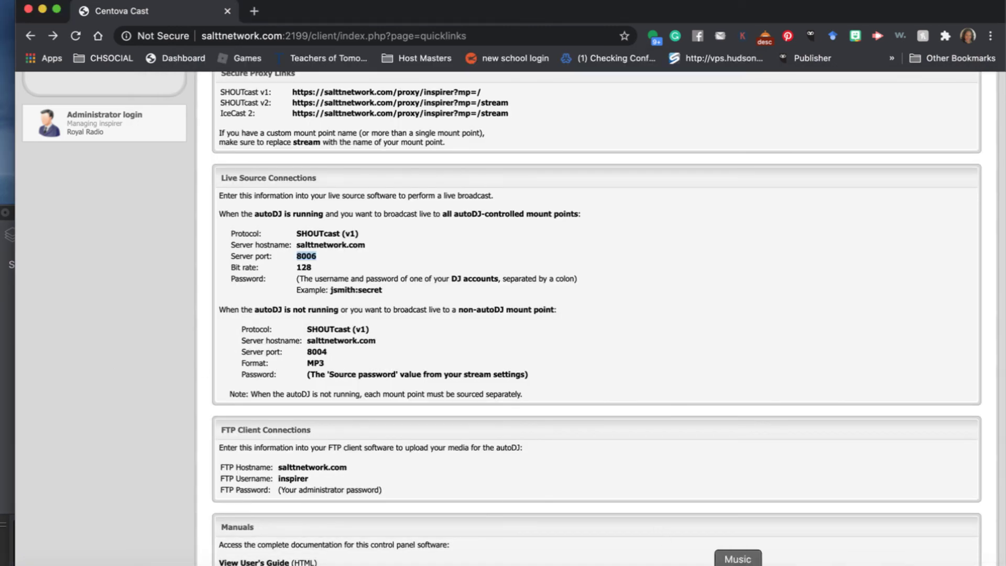
{"action": "scroll", "coordinate": [721, 460], "scroll_direction": "up", "scroll_amount": 10}
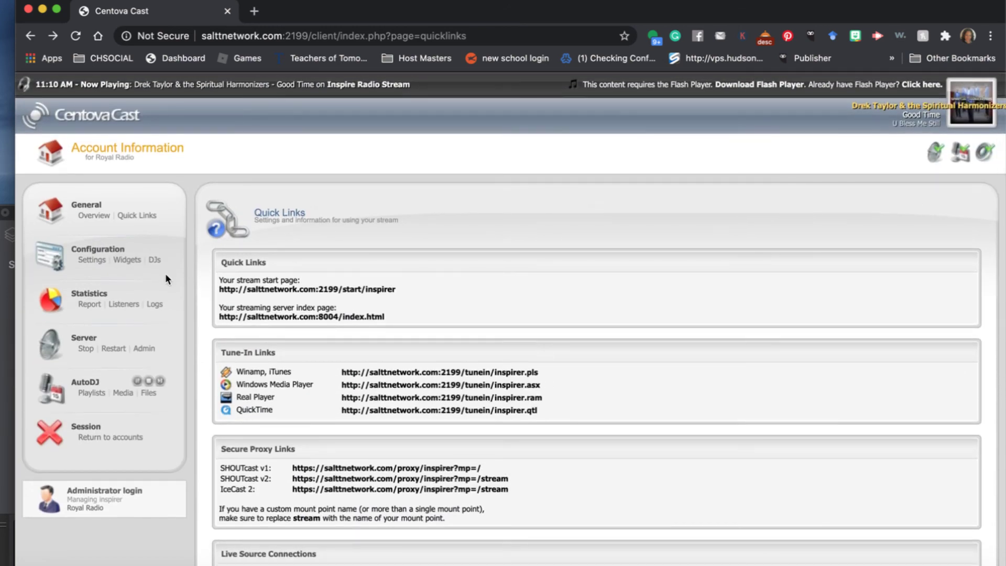
{"action": "left_click", "coordinate": [154, 260]}
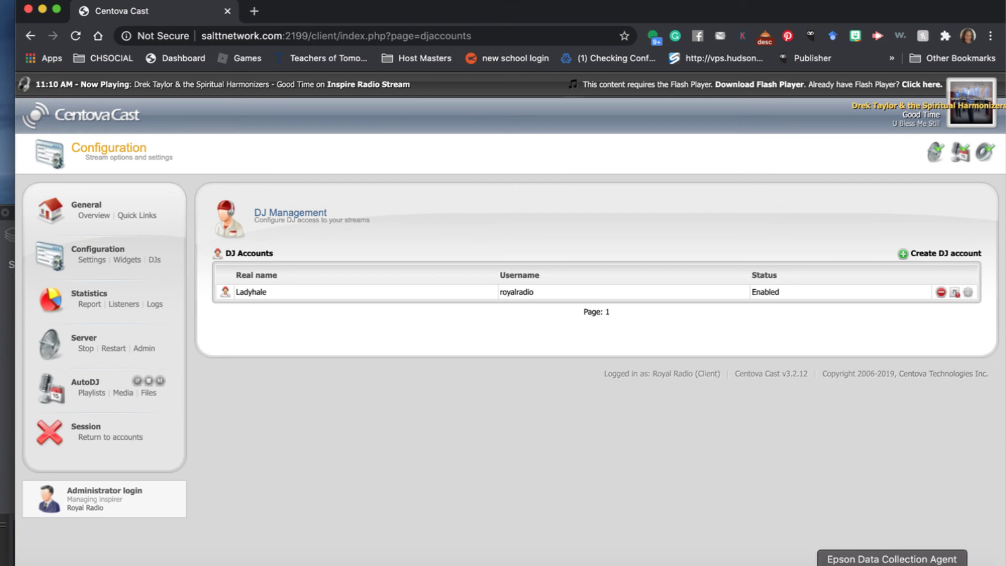
{"action": "left_click", "coordinate": [909, 563]}
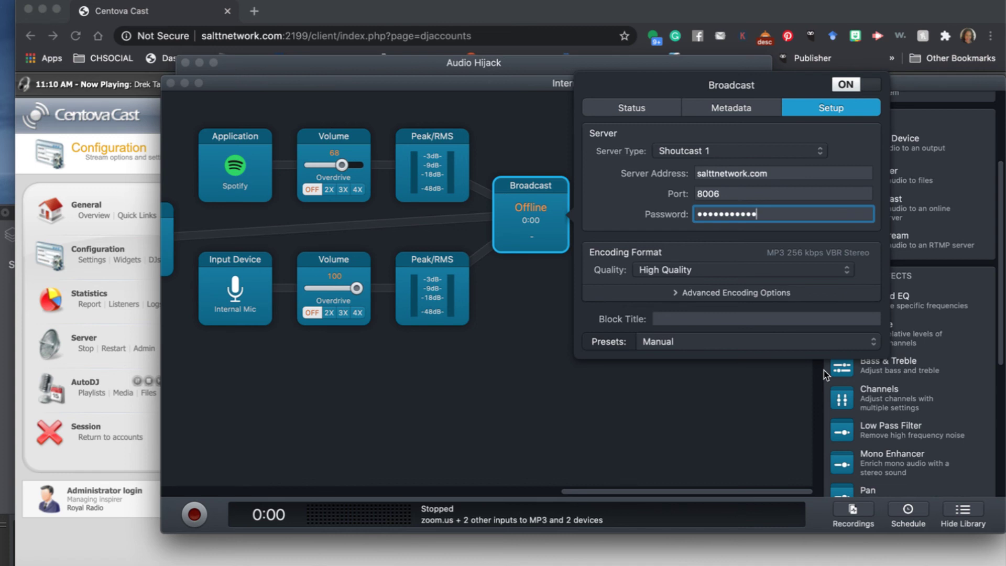
{"action": "type", "text": "••"}
{"action": "key", "text": "BackSpace"}
{"action": "key", "text": "BackSpace"}
{"action": "key", "text": "BackSpace"}
{"action": "key", "text": "BackSpace"}
{"action": "key", "text": "BackSpace"}
{"action": "key", "text": "BackSpace"}
{"action": "key", "text": "BackSpace"}
{"action": "key", "text": "BackSpace"}
{"action": "key", "text": "BackSpace"}
{"action": "key", "text": "BackSpace"}
{"action": "key", "text": "BackSpace"}
{"action": "key", "text": "BackSpace"}
{"action": "key", "text": "BackSpace"}
{"action": "key", "text": "BackSpace"}
{"action": "key", "text": "BackSpace"}
{"action": "key", "text": "BackSpace"}
{"action": "key", "text": "BackSpace"}
{"action": "key", "text": "BackSpace"}
{"action": "key", "text": "BackSpace"}
{"action": "type", "text": "••"}
Step: Set streaming to Medium Quality MP3 and title the Broadcast block 'Royal Radio'
{"action": "left_click", "coordinate": [663, 271]}
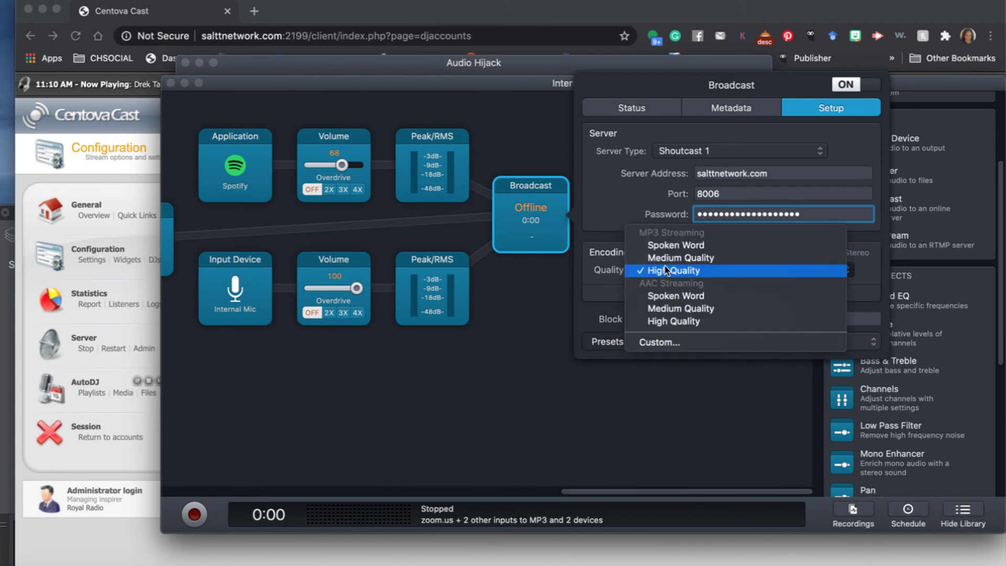
{"action": "left_click", "coordinate": [665, 258]}
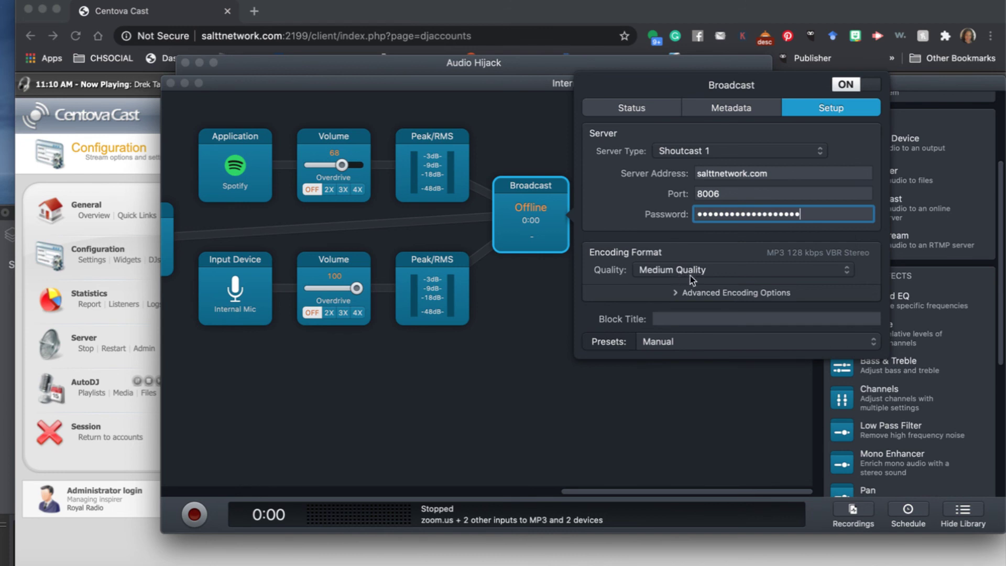
{"action": "left_click", "coordinate": [685, 320]}
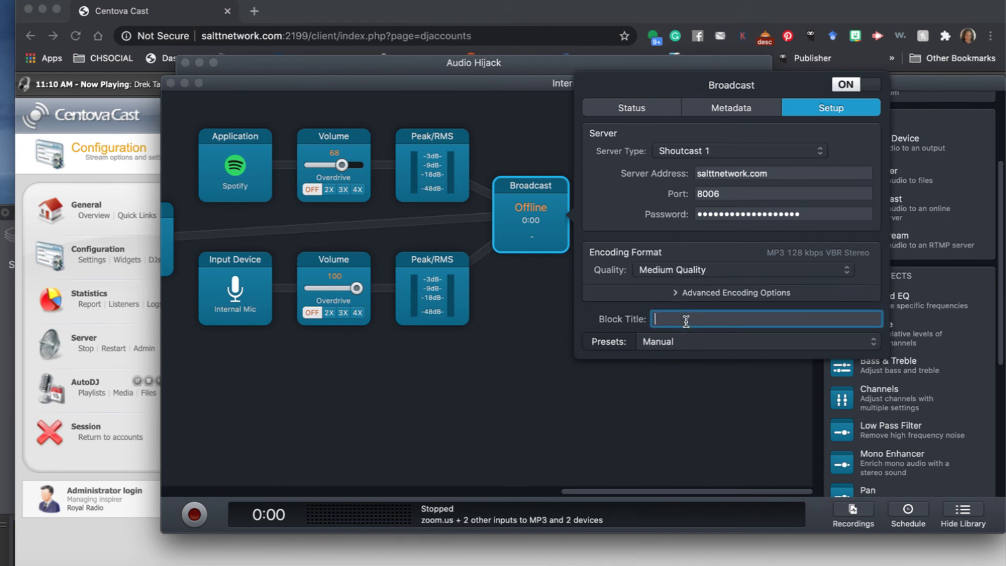
{"action": "type", "text": "Roy"}
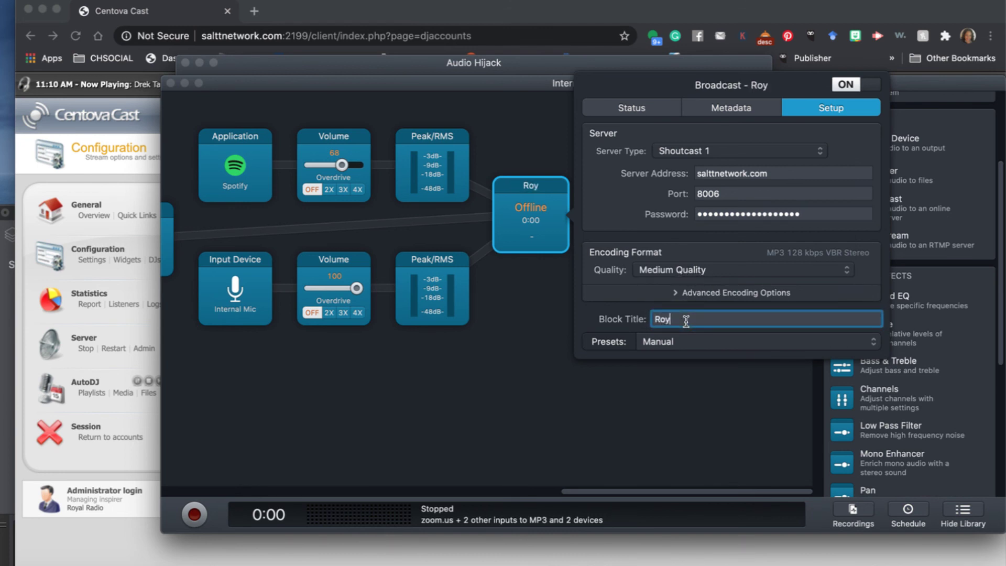
{"action": "type", "text": "al Radio"}
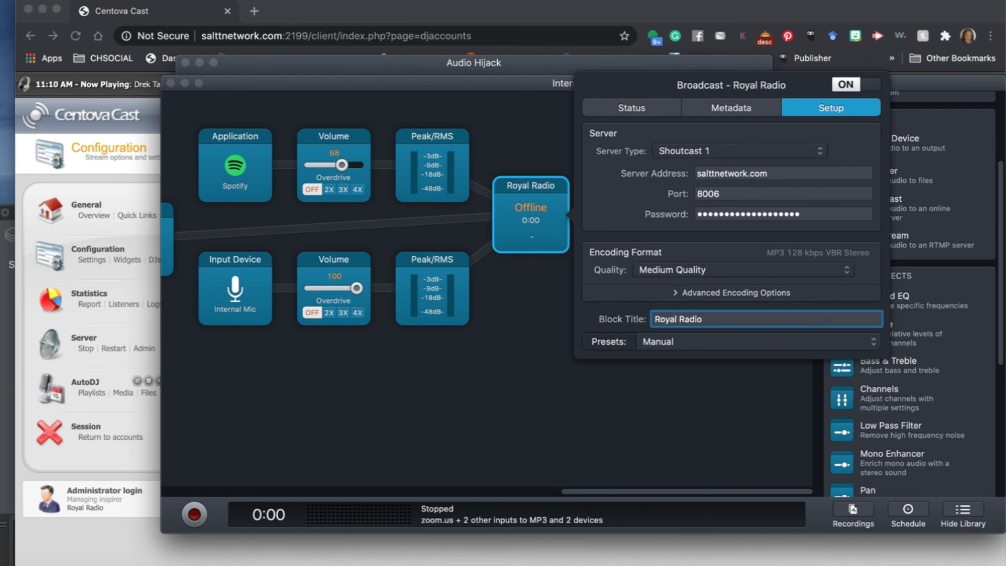
{"action": "left_click", "coordinate": [712, 106]}
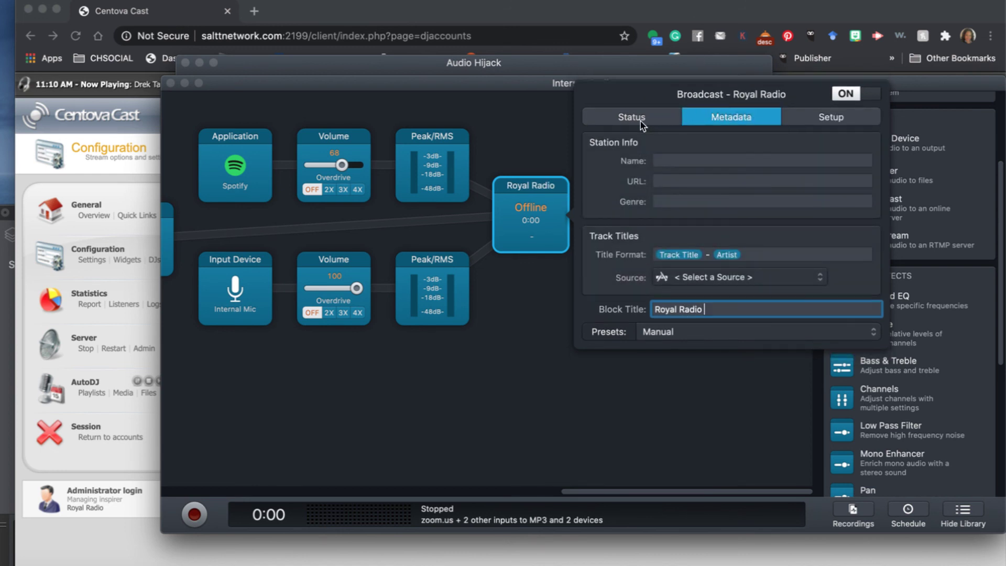
Step: Choose Spotify as the Royal Radio track title source via Other Source, then close the popover
{"action": "left_click", "coordinate": [696, 280]}
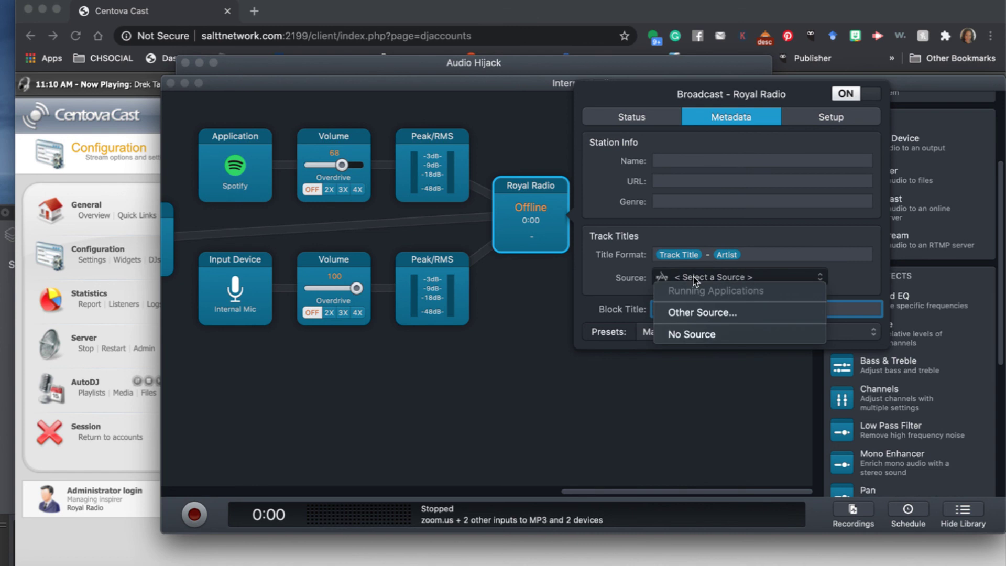
{"action": "left_click", "coordinate": [700, 313]}
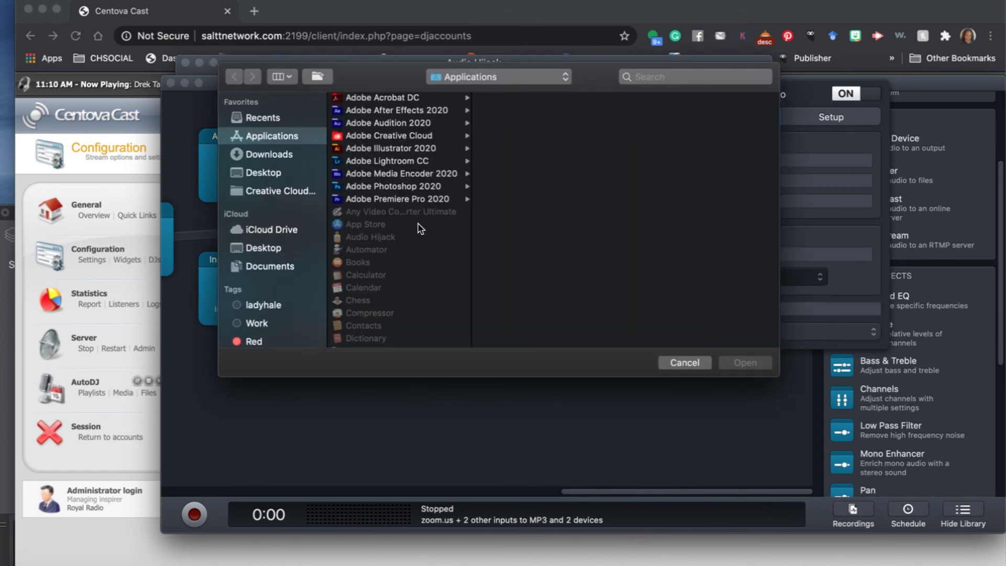
{"action": "scroll", "coordinate": [419, 228], "scroll_direction": "down", "scroll_amount": 10}
{"action": "left_click", "coordinate": [374, 203]}
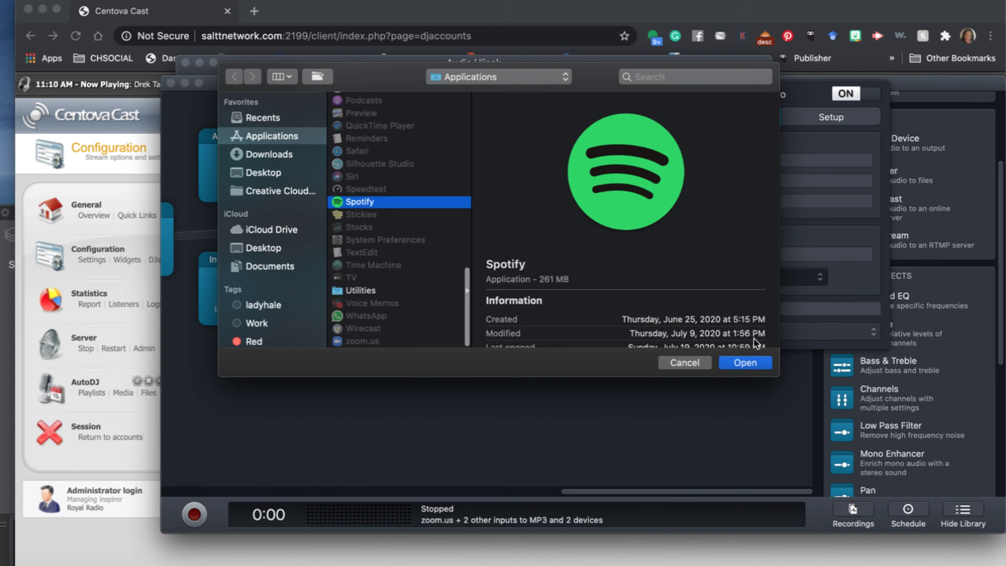
{"action": "left_click", "coordinate": [758, 365]}
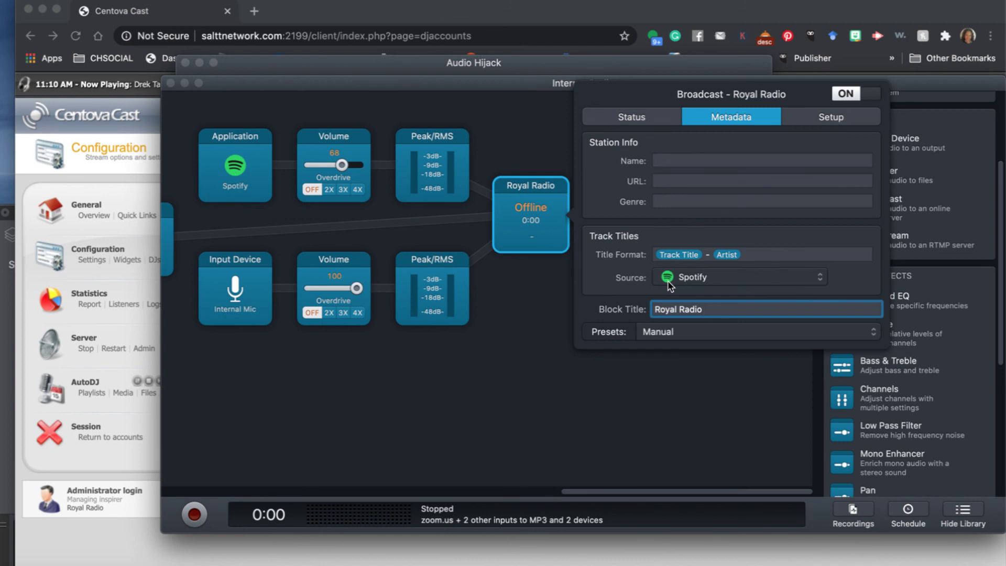
{"action": "left_click", "coordinate": [532, 128]}
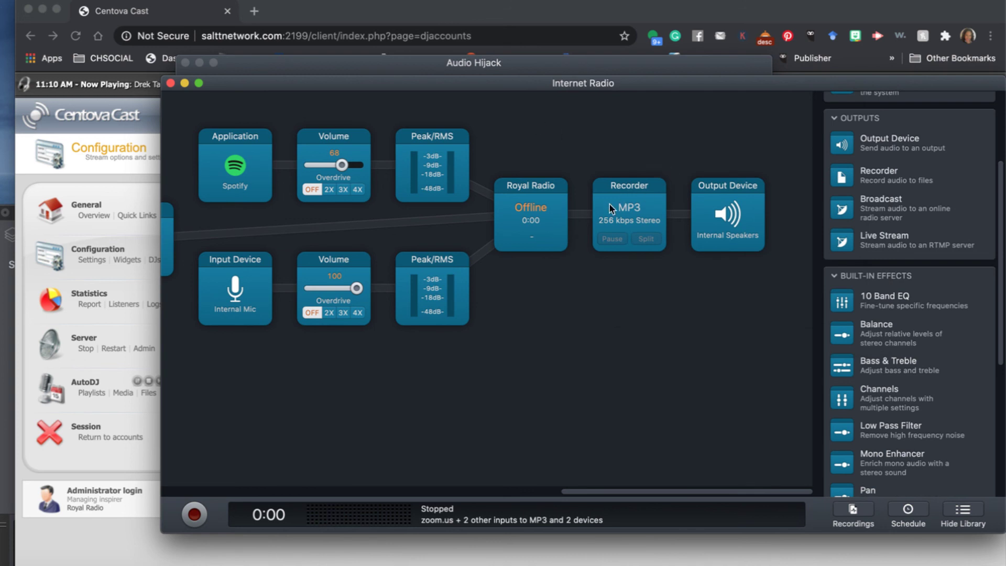
Step: Open the MP3 Recorder's settings and browse its save location to the Desktop
{"action": "left_click", "coordinate": [611, 209]}
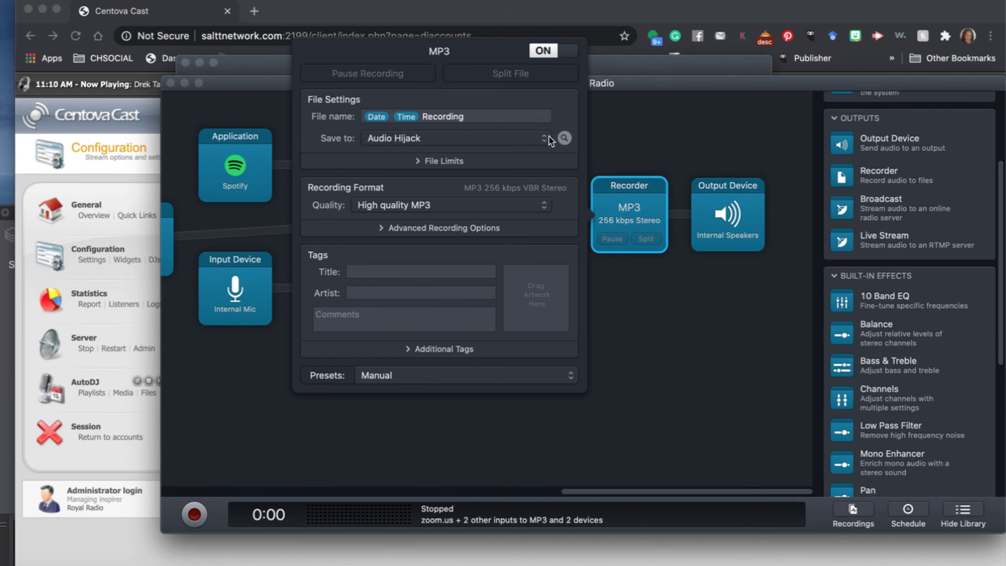
{"action": "left_click", "coordinate": [565, 137]}
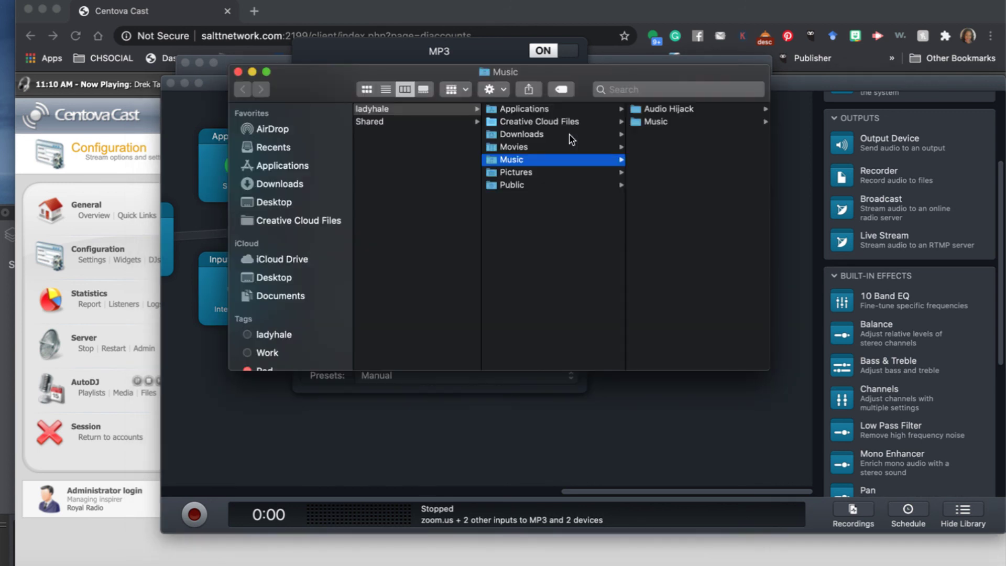
{"action": "left_click", "coordinate": [267, 204]}
{"action": "scroll", "coordinate": [426, 332], "scroll_direction": "down", "scroll_amount": 3}
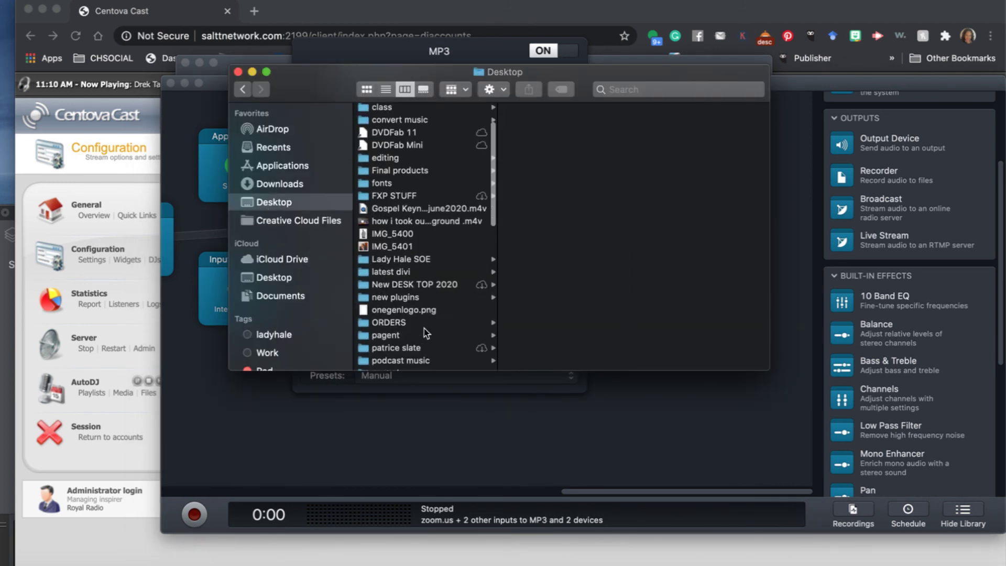
{"action": "scroll", "coordinate": [419, 300], "scroll_direction": "down", "scroll_amount": 5}
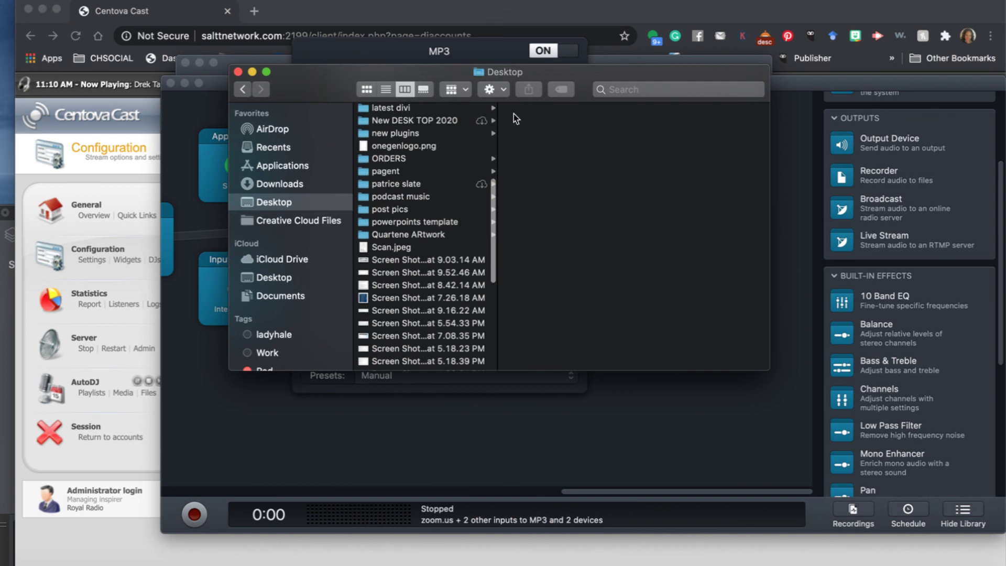
Step: Create a new Desktop folder named 'liveshows' and close Finder
{"action": "left_click", "coordinate": [488, 90]}
{"action": "left_click", "coordinate": [493, 106]}
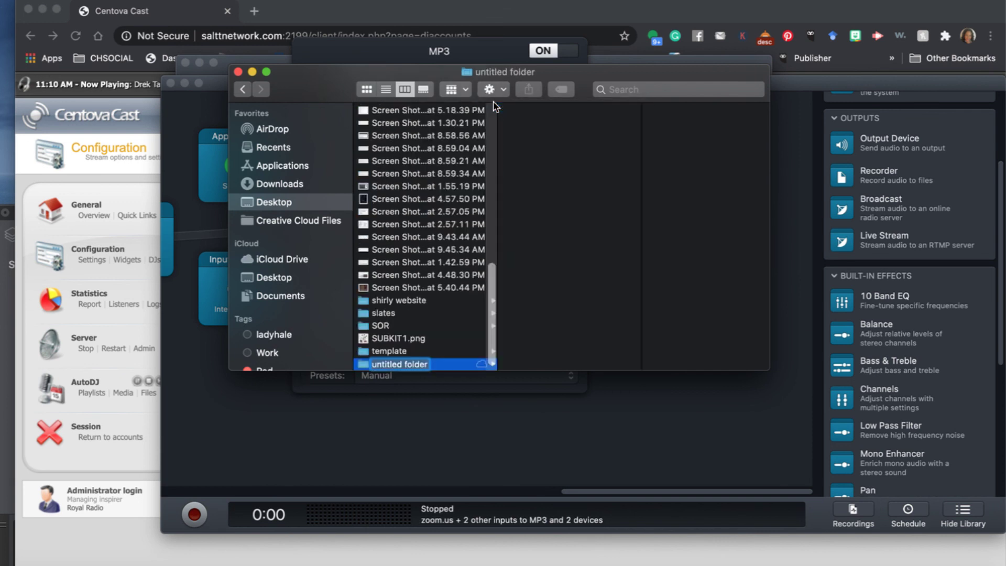
{"action": "type", "text": "liveshows"}
{"action": "key", "text": "Return"}
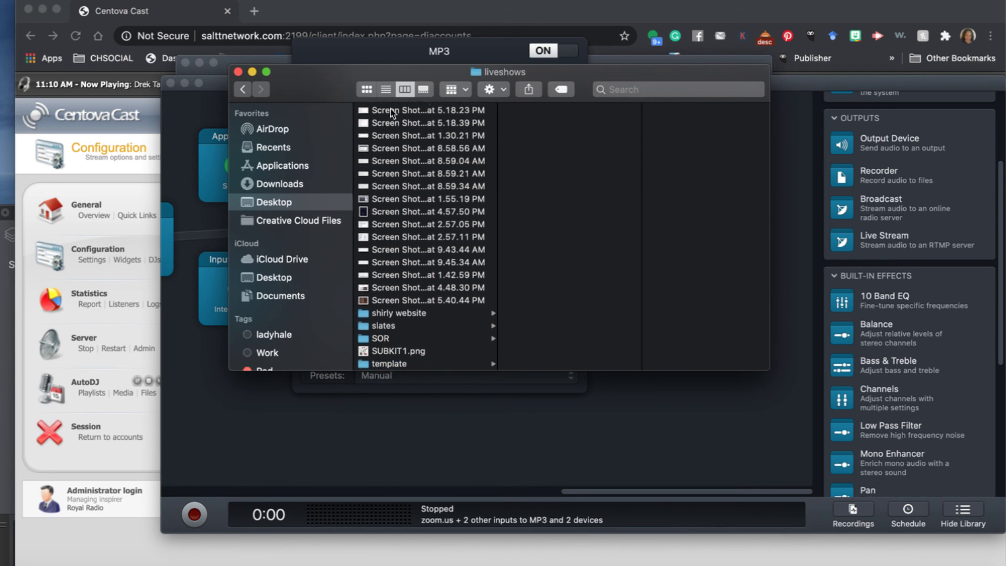
{"action": "scroll", "coordinate": [417, 244], "scroll_direction": "down", "scroll_amount": 2}
{"action": "scroll", "coordinate": [424, 315], "scroll_direction": "up", "scroll_amount": 10}
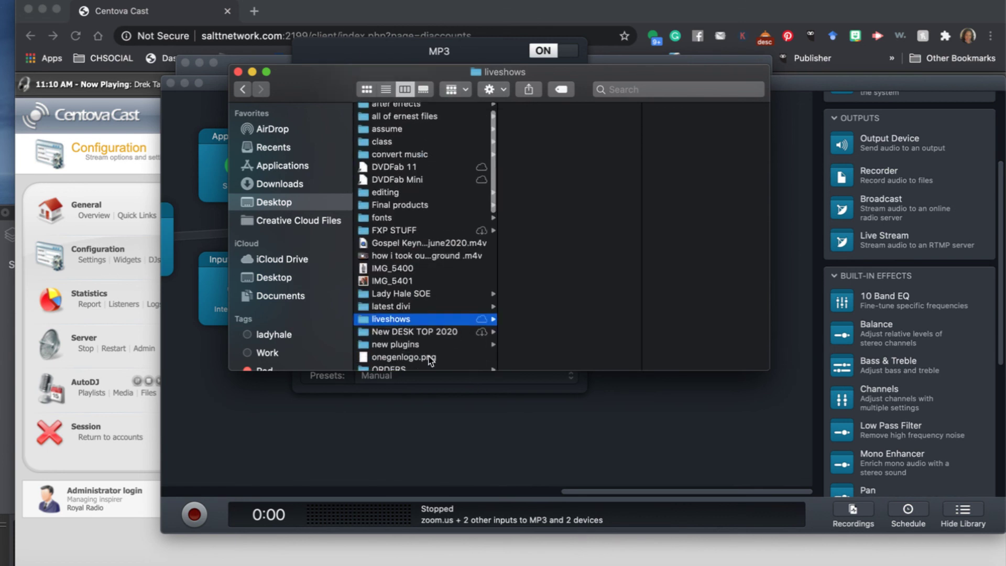
{"action": "left_click", "coordinate": [238, 72]}
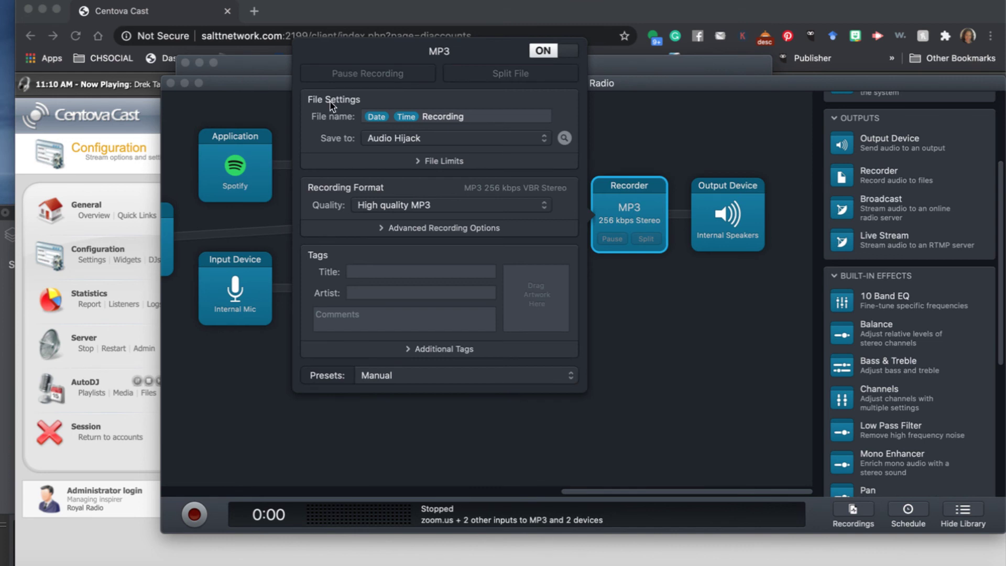
Step: Set the recorder to Regular quality 128 kbps MP3 with Constant Bitrate
{"action": "left_click", "coordinate": [529, 205]}
{"action": "left_click", "coordinate": [524, 194]}
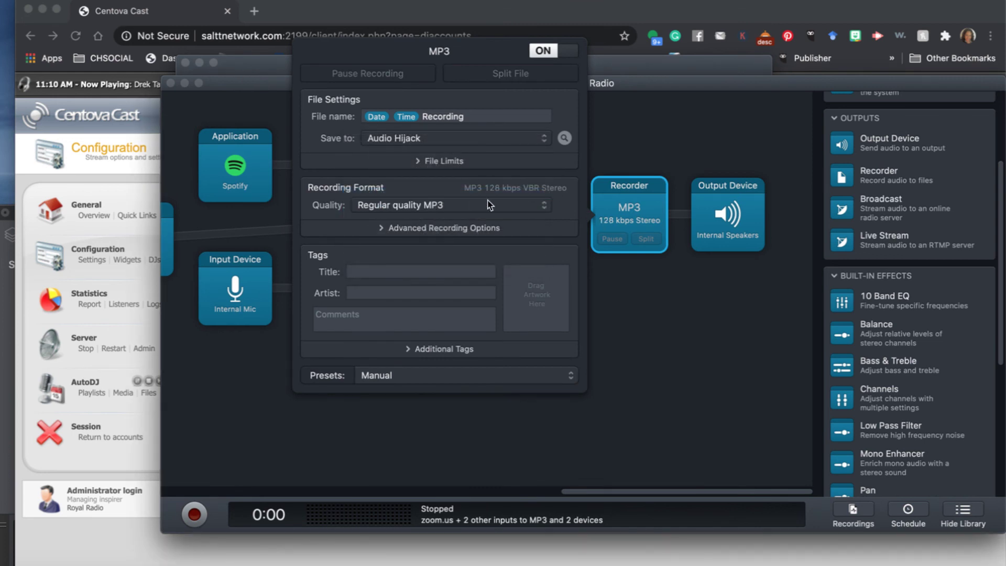
{"action": "left_click", "coordinate": [385, 226]}
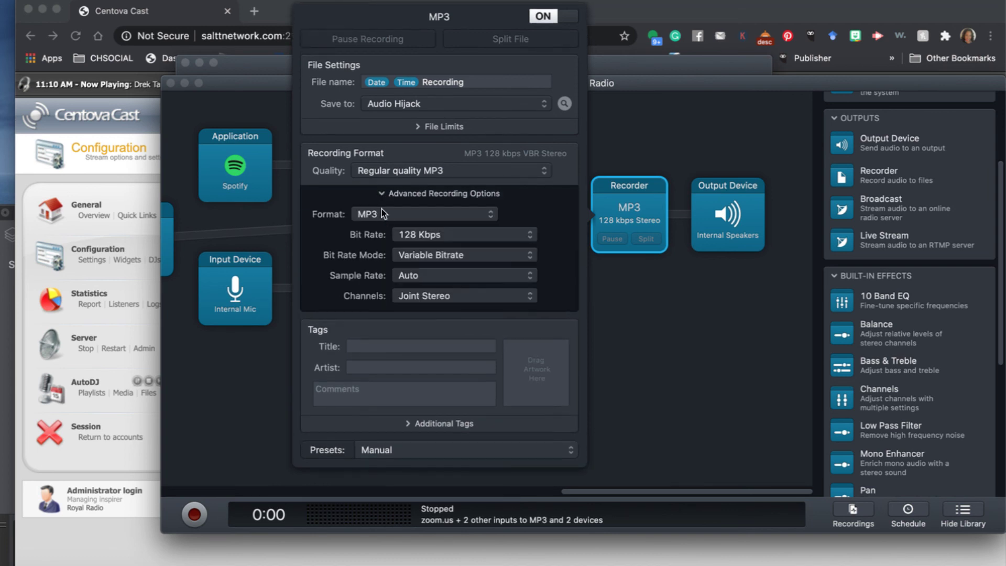
{"action": "left_click", "coordinate": [483, 262]}
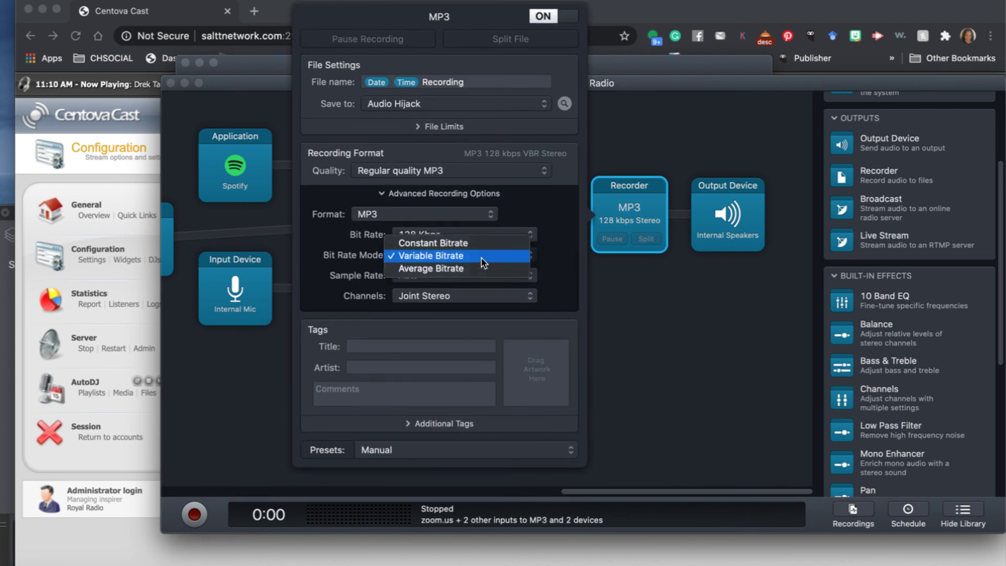
{"action": "left_click", "coordinate": [481, 243]}
Step: Set the sample rate to 44100 Hz and channels to Stereo, then bring up Wirecast
{"action": "left_click", "coordinate": [472, 278]}
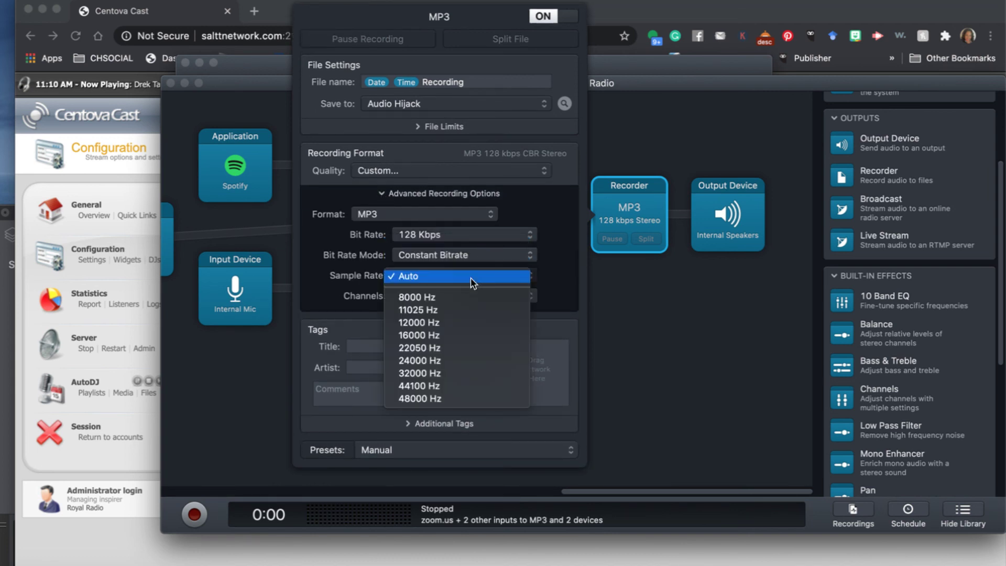
{"action": "left_click", "coordinate": [455, 389]}
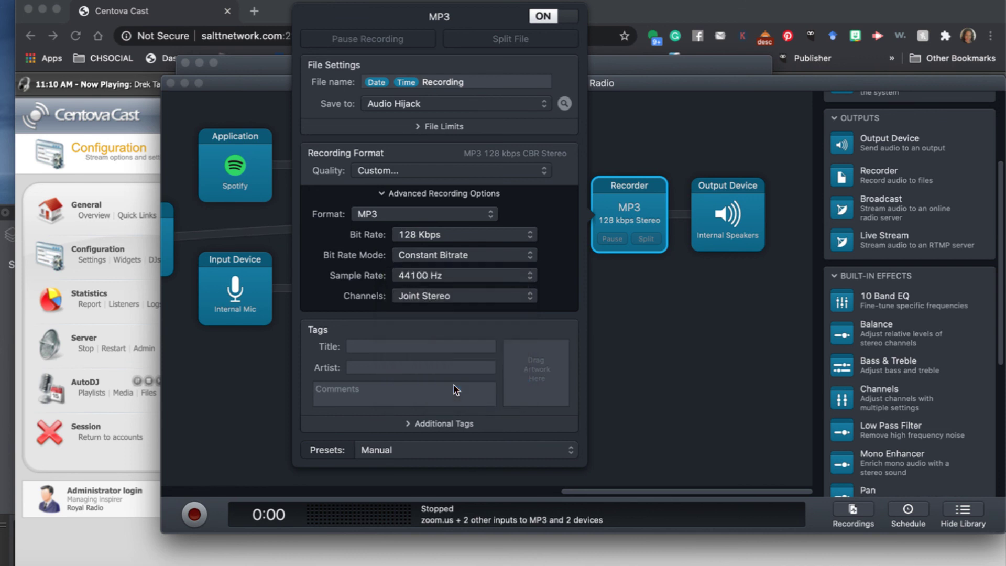
{"action": "left_click", "coordinate": [455, 297]}
{"action": "left_click", "coordinate": [455, 309]}
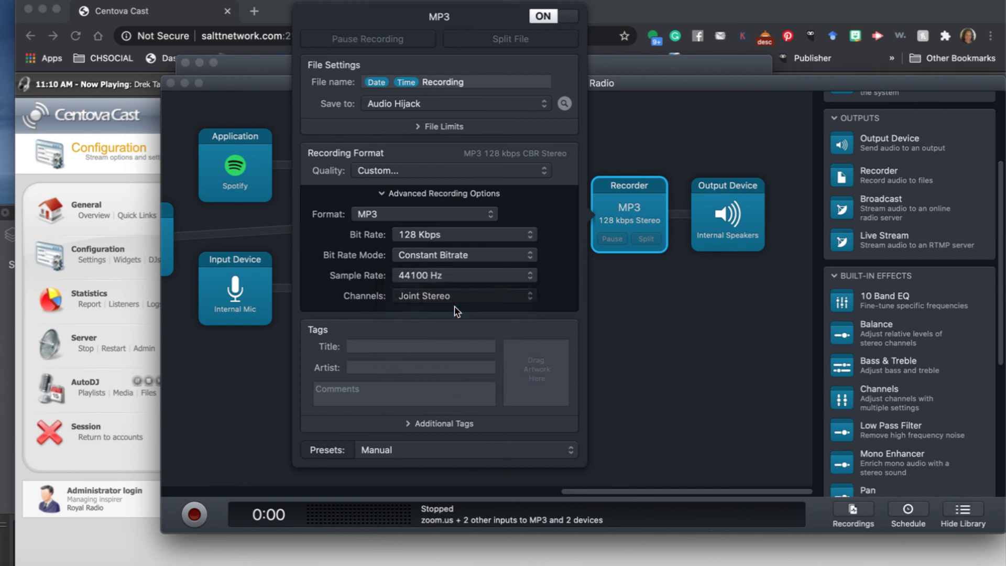
{"action": "left_click", "coordinate": [430, 346]}
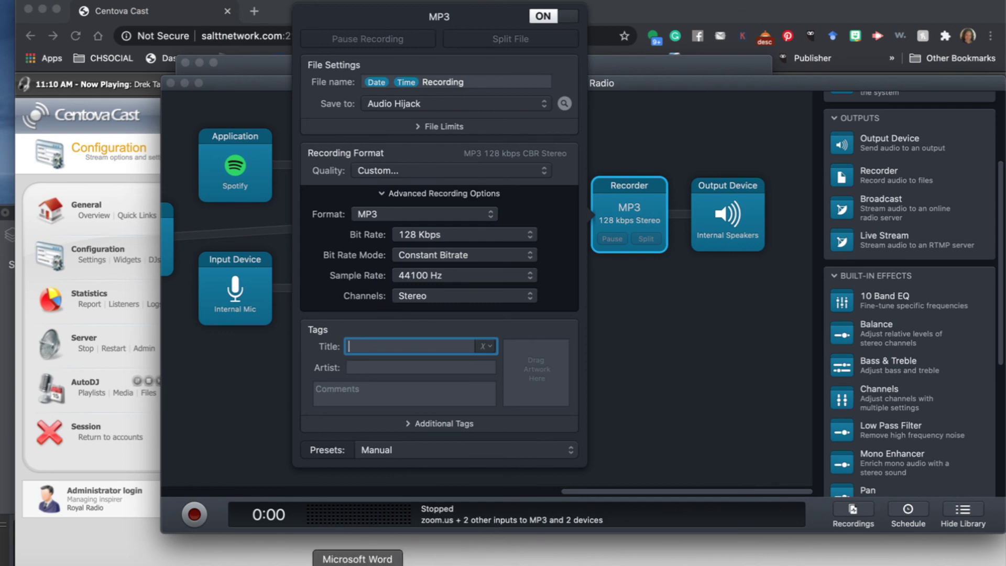
{"action": "left_click", "coordinate": [382, 561]}
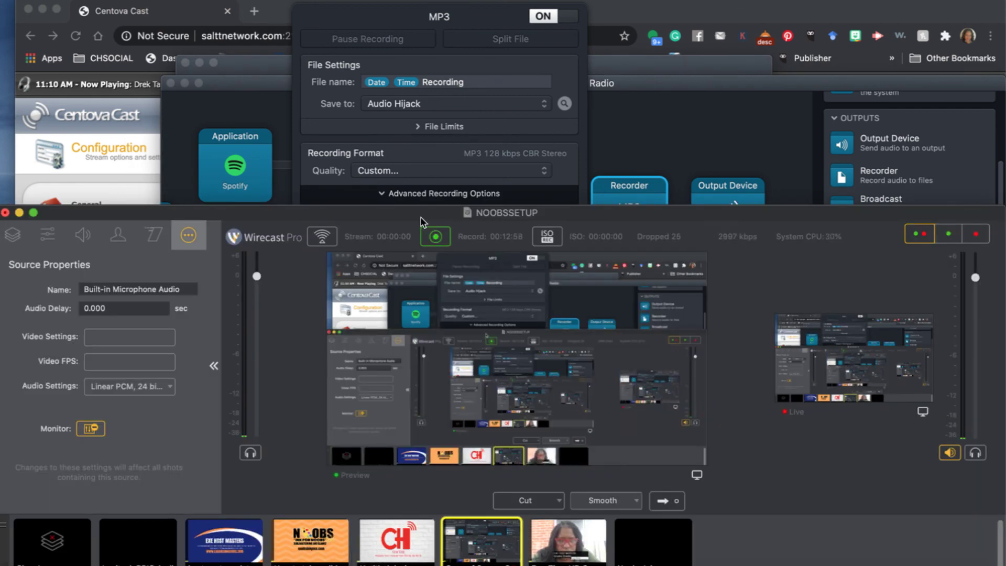